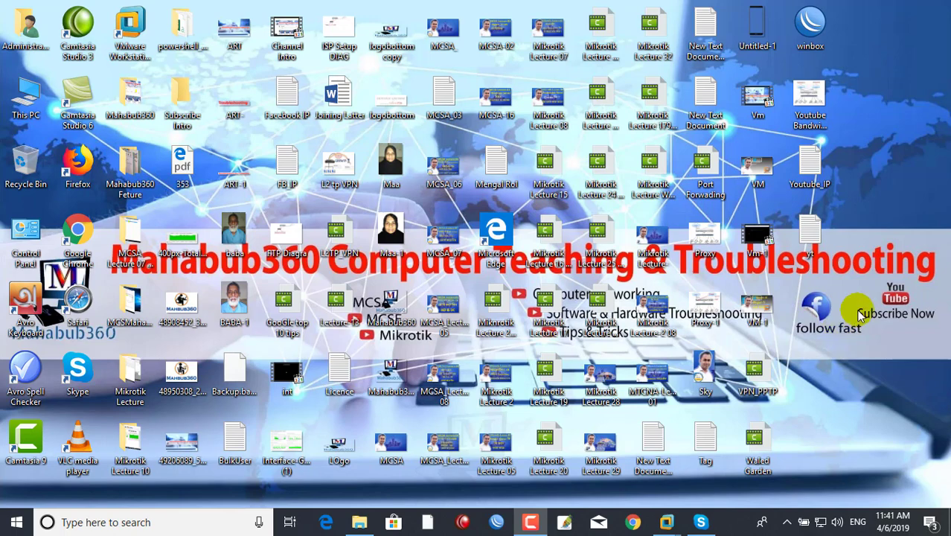
right_click(911, 157)
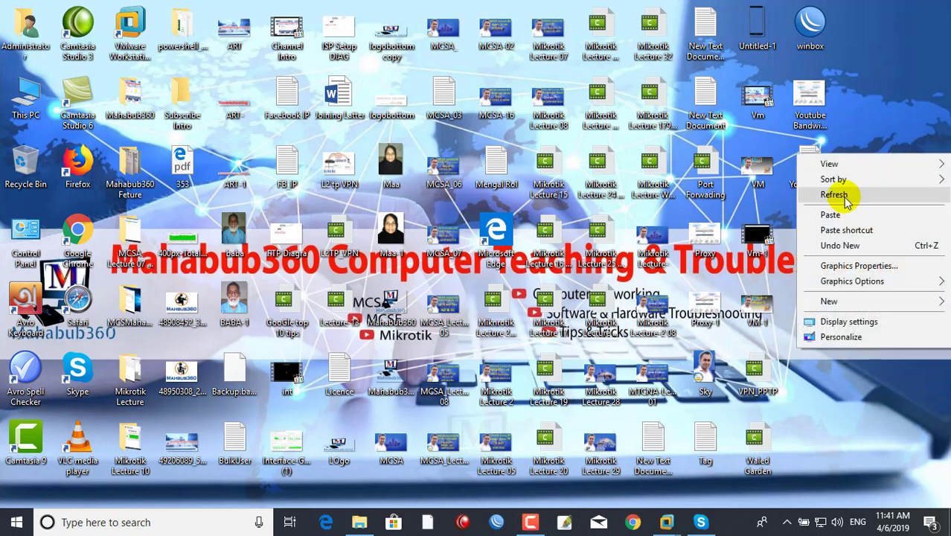
click(828, 195)
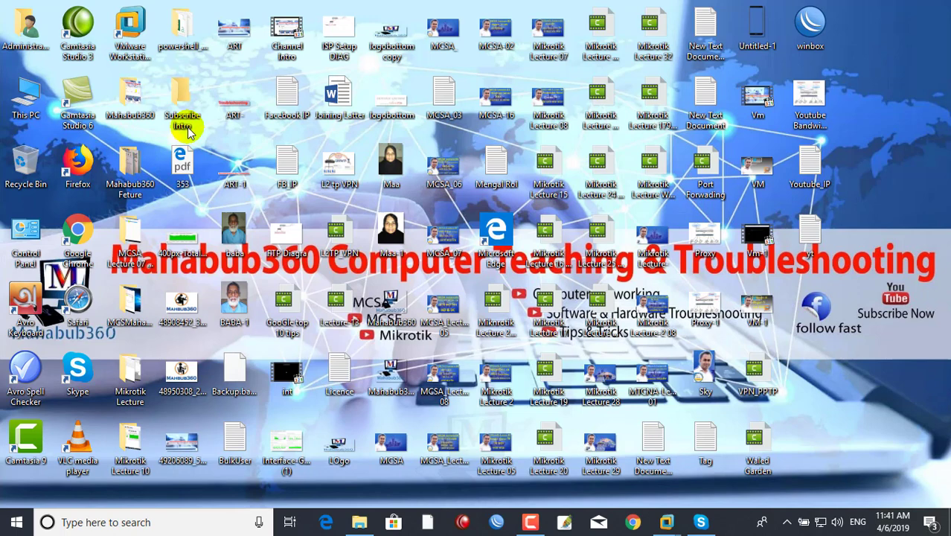
Open the BulkAddADUsers CSV file from the Bulk\Work folder on drive F: in Excel.
double_click(26, 96)
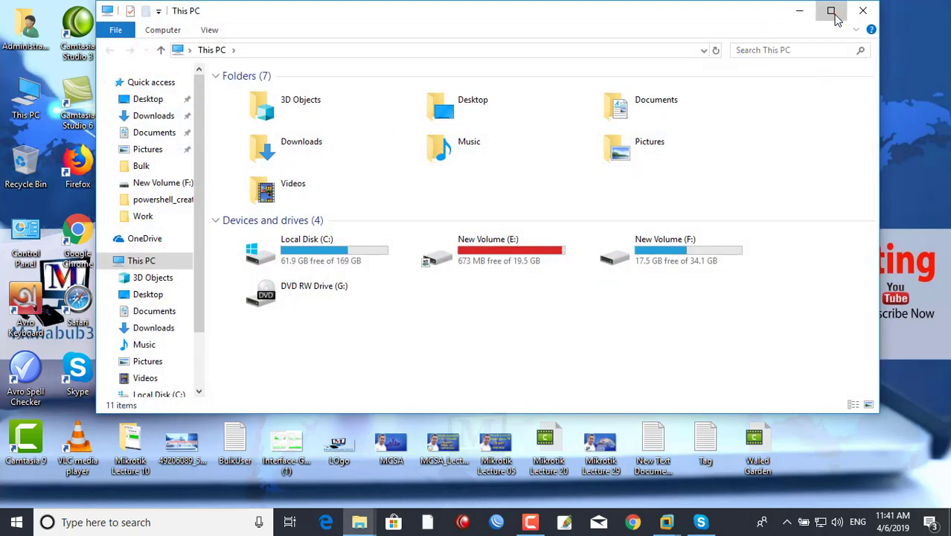
click(831, 12)
double_click(609, 196)
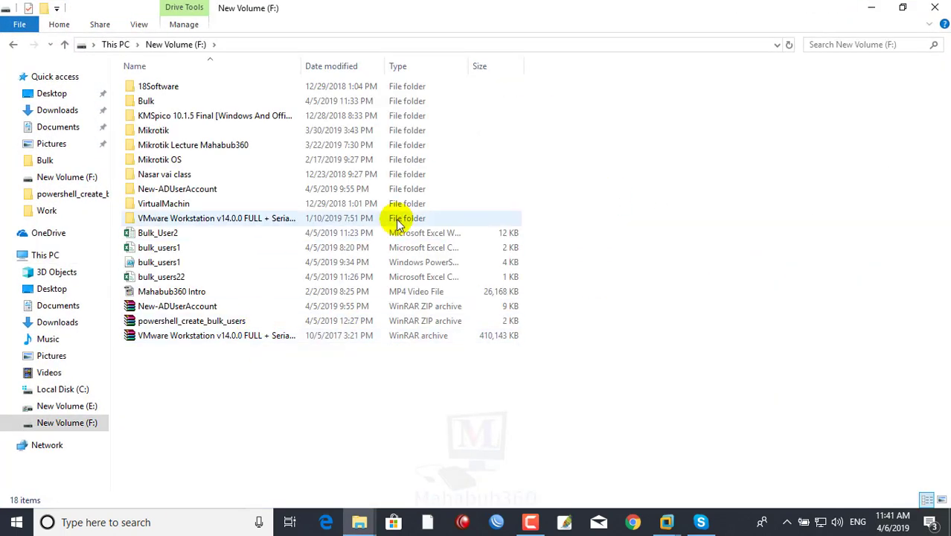
double_click(147, 100)
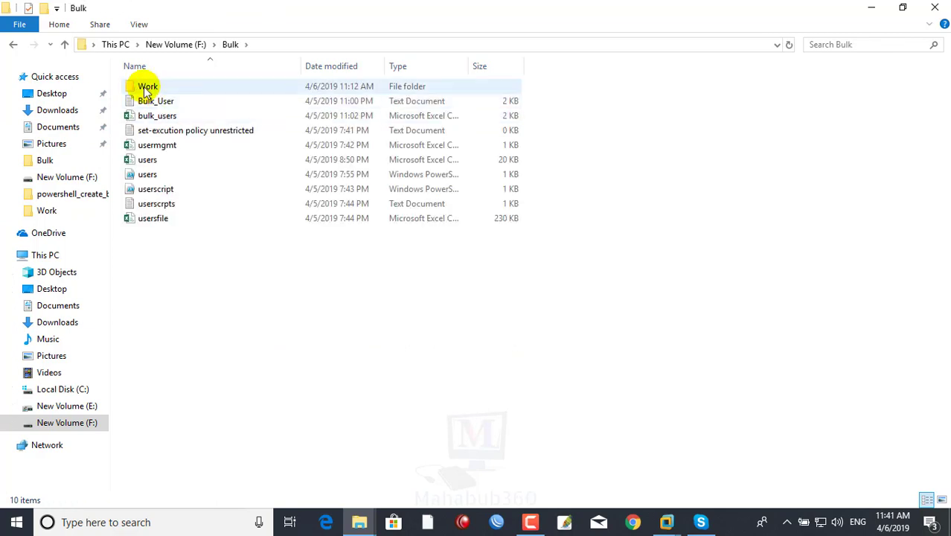
double_click(148, 86)
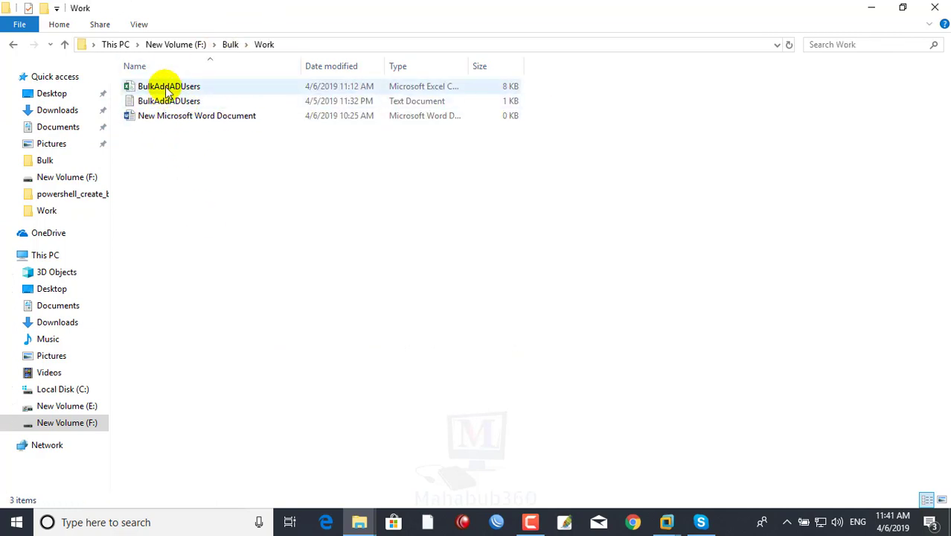
double_click(174, 86)
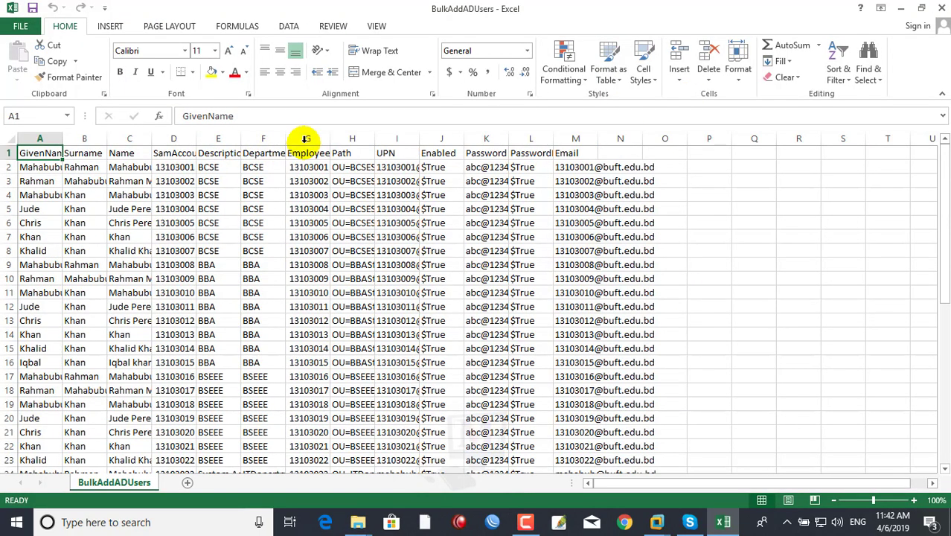
Auto-fit the width of all worksheet columns and select the header cells A1 to N1.
click(9, 139)
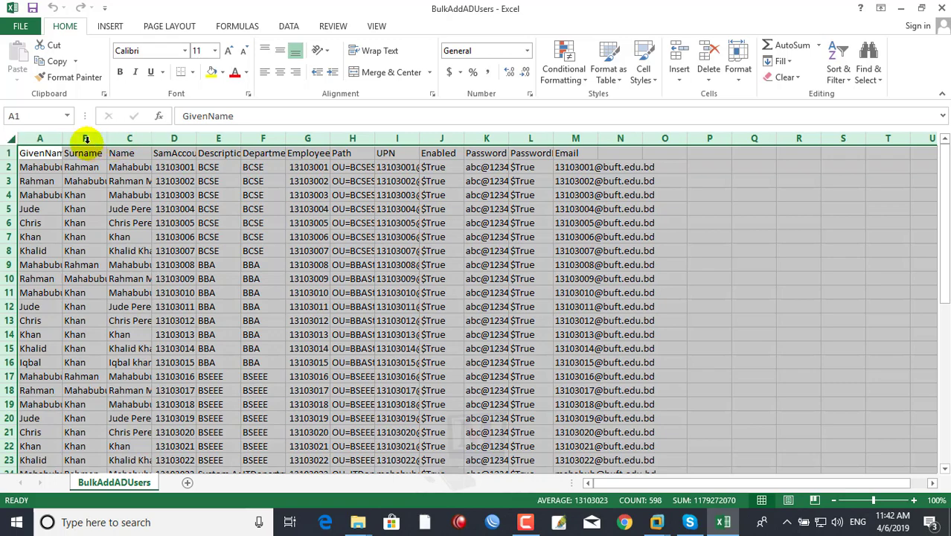
double_click(64, 138)
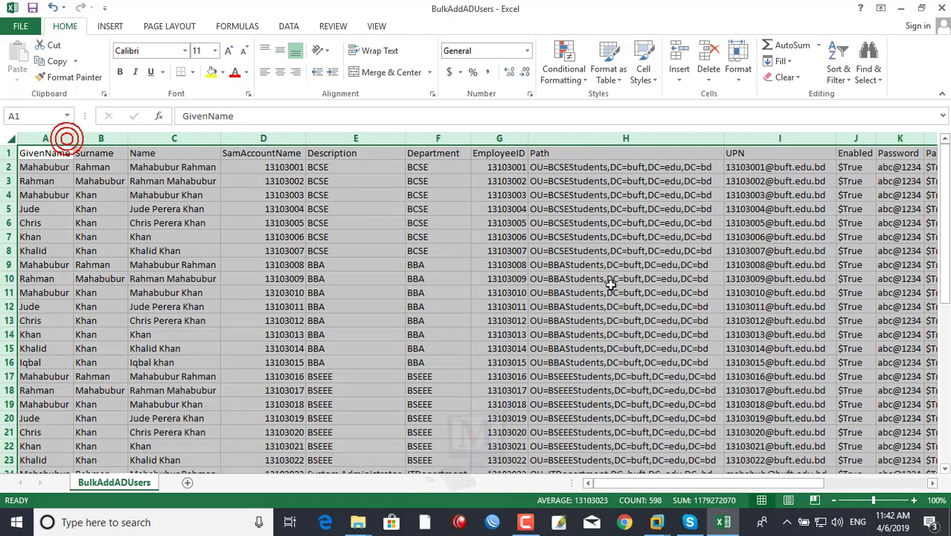
click(456, 266)
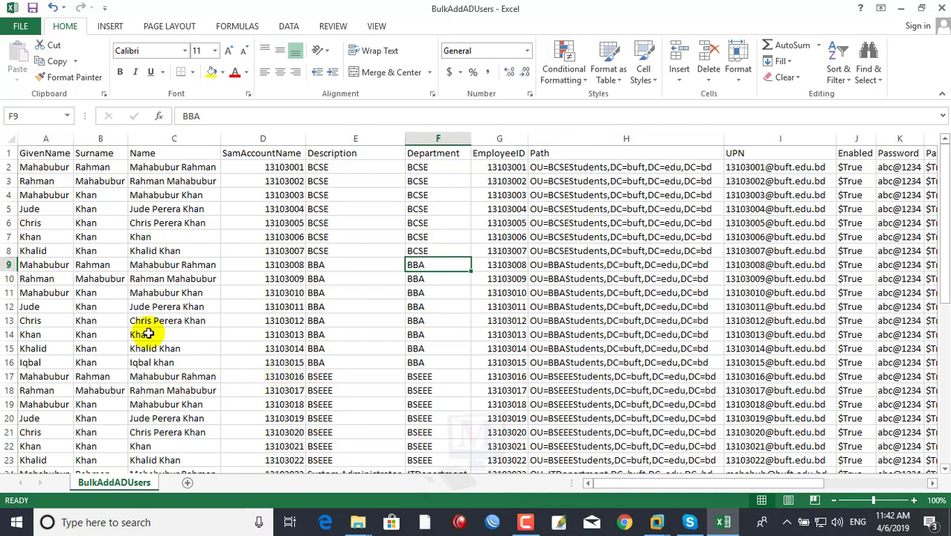
click(80, 235)
drag(27, 153, 896, 149)
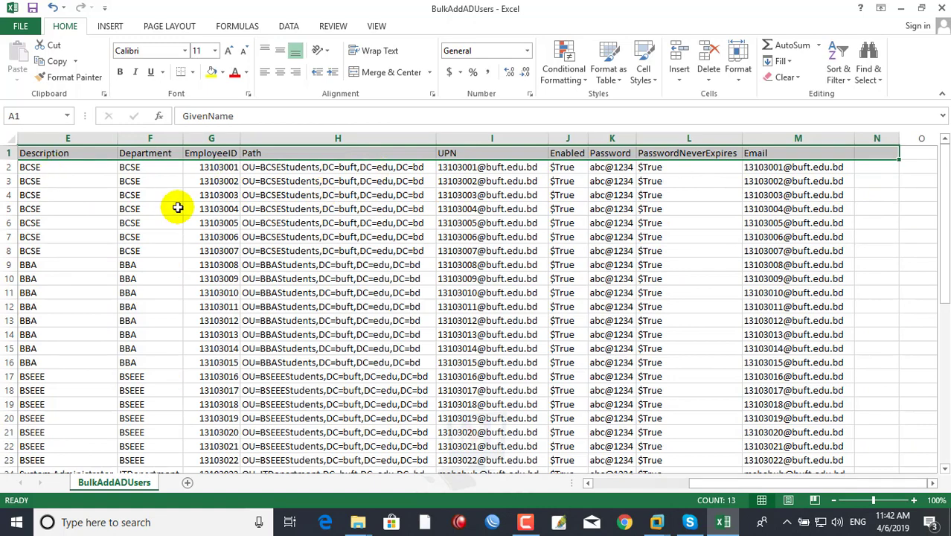
Open the BulkAddADUsers text document in the Work folder and examine its full Import-csv and New-ADUser command.
click(901, 8)
click(302, 253)
double_click(169, 101)
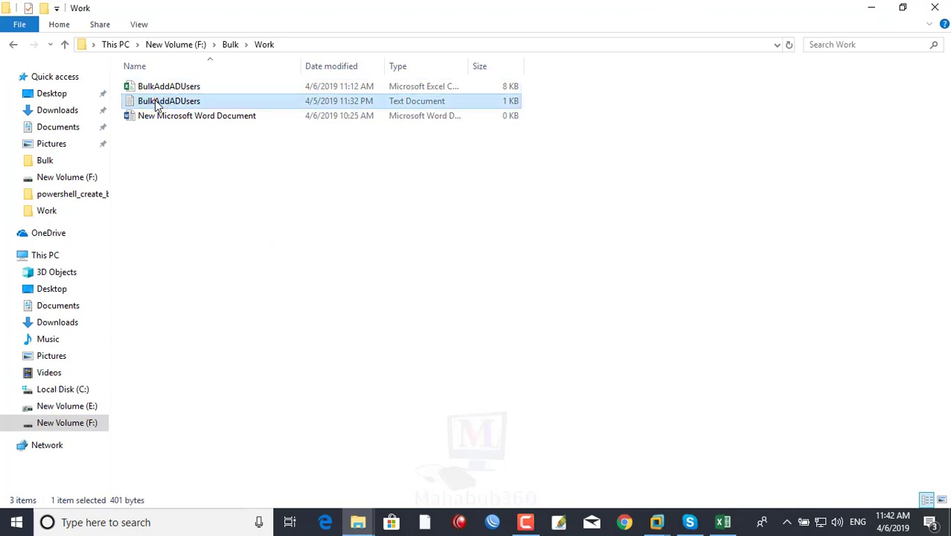
drag(683, 260, 131, 64)
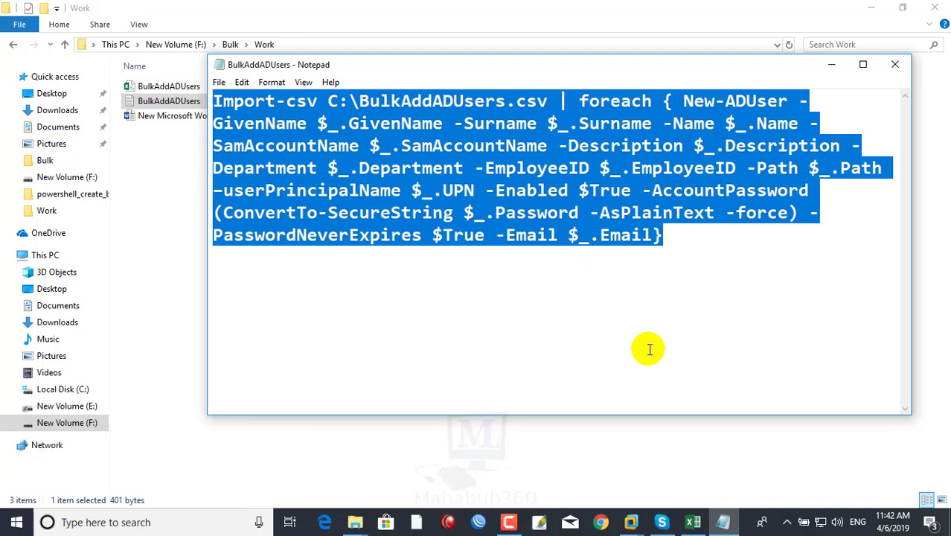
click(432, 311)
drag(683, 251, 37, 75)
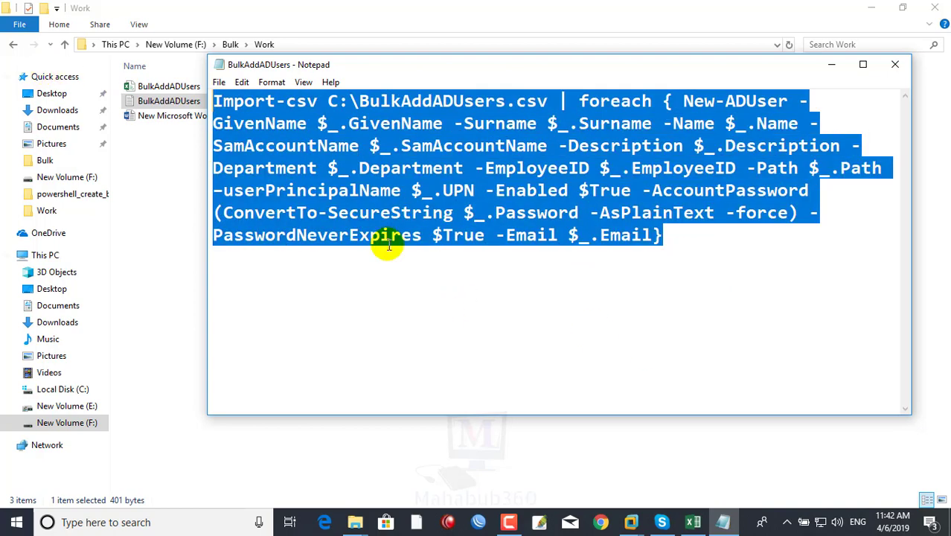
click(454, 290)
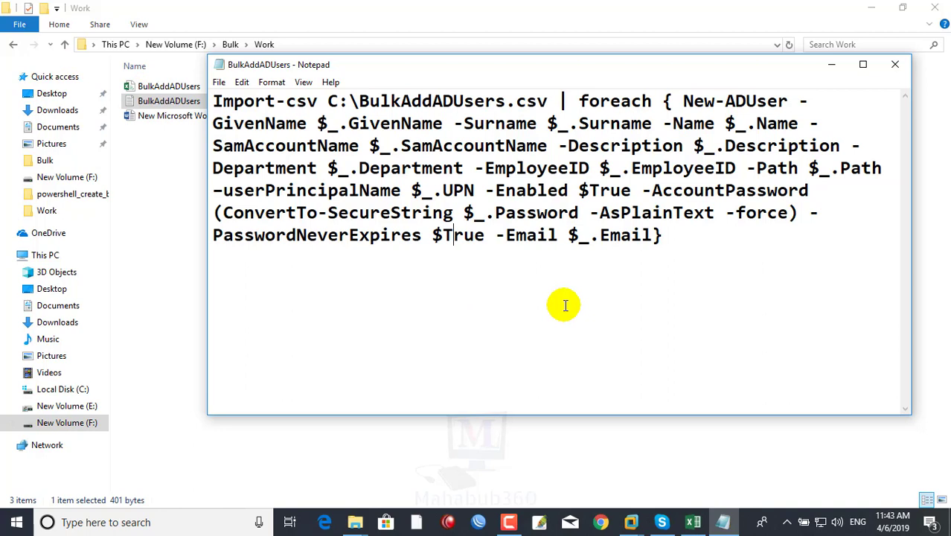
Return to the BulkAddADUsers worksheet in Excel and examine the GivenName, Surname, Name and SamAccountName columns.
click(697, 524)
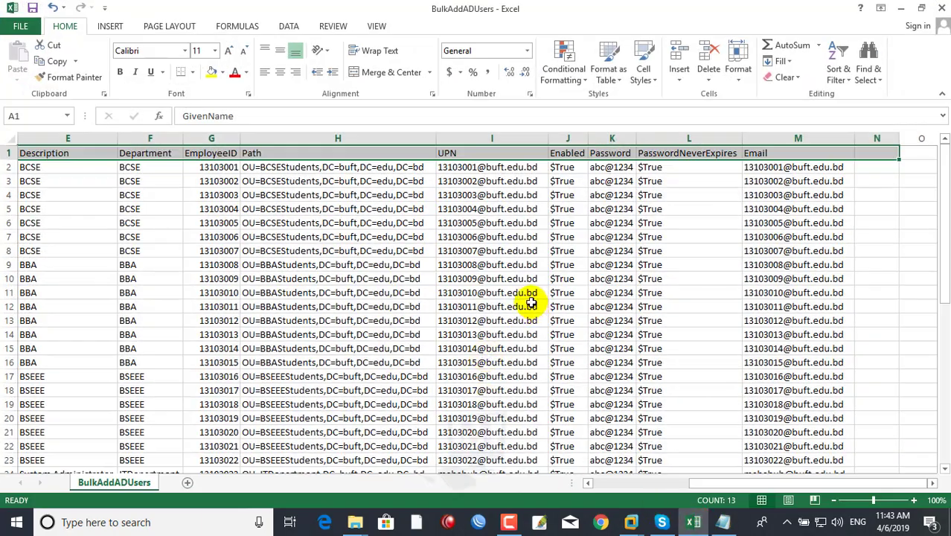
click(530, 305)
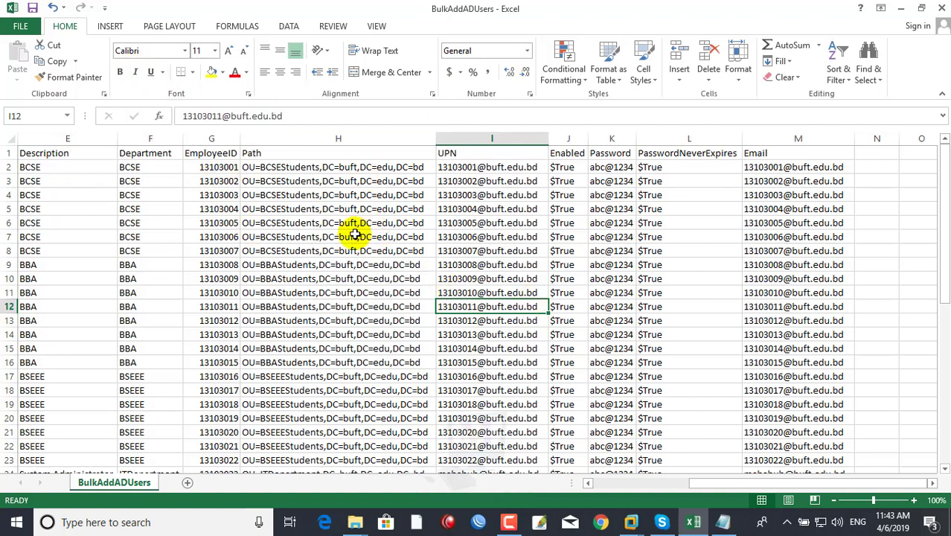
click(49, 195)
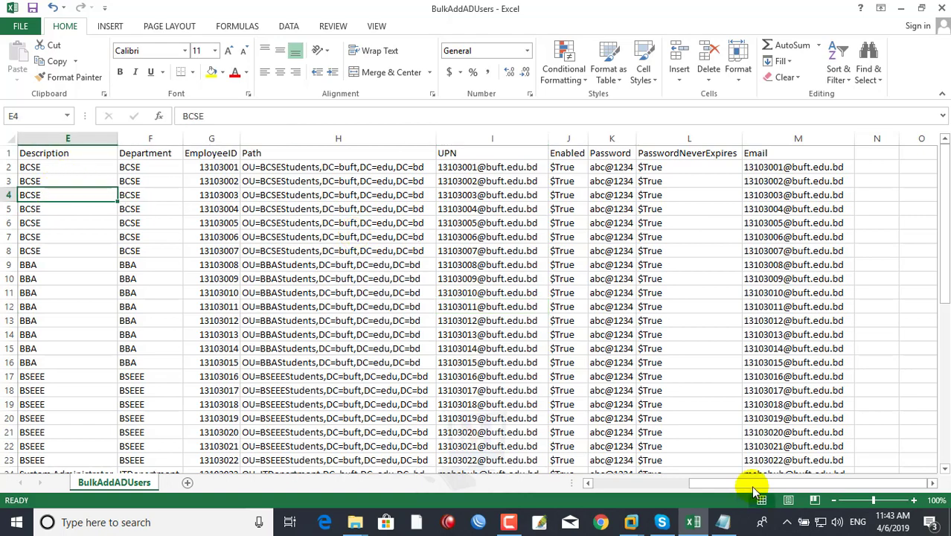
scroll(753, 488, left, 3)
click(54, 152)
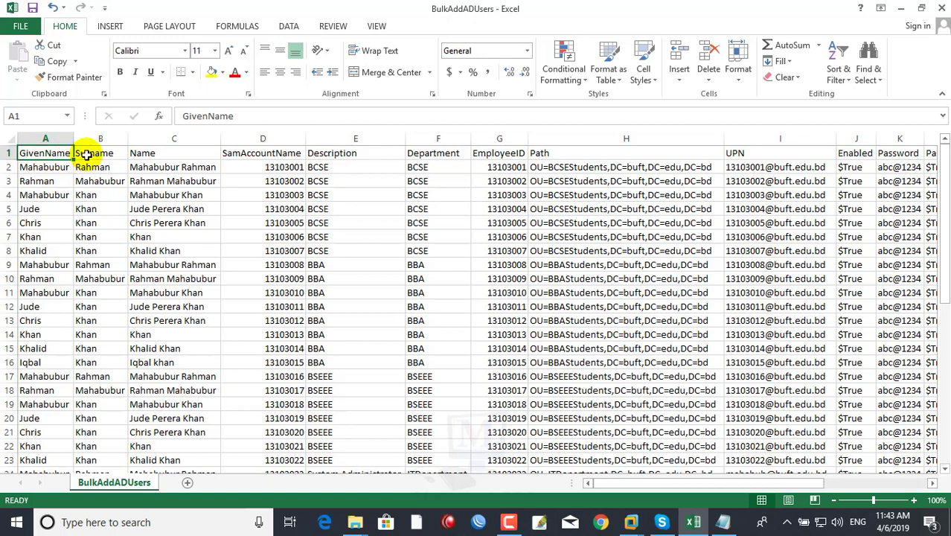
click(87, 154)
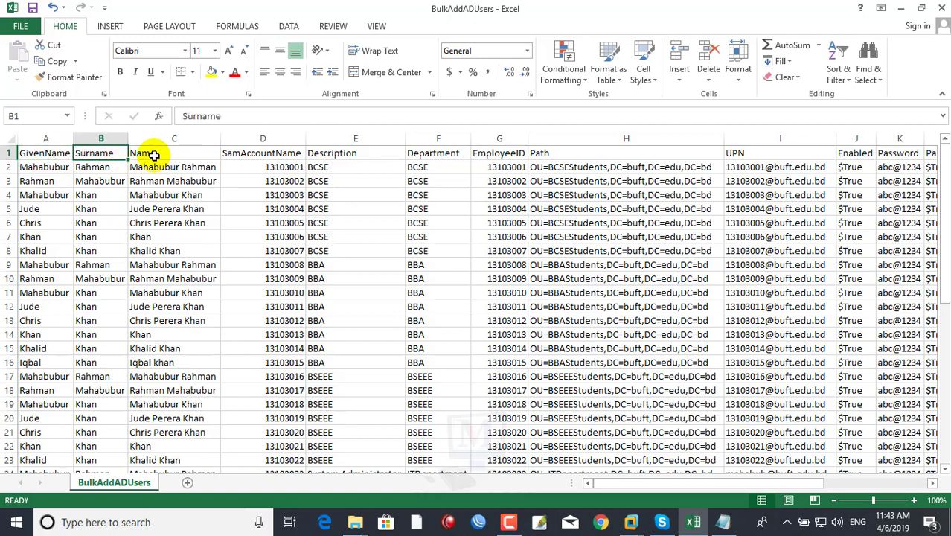
click(156, 154)
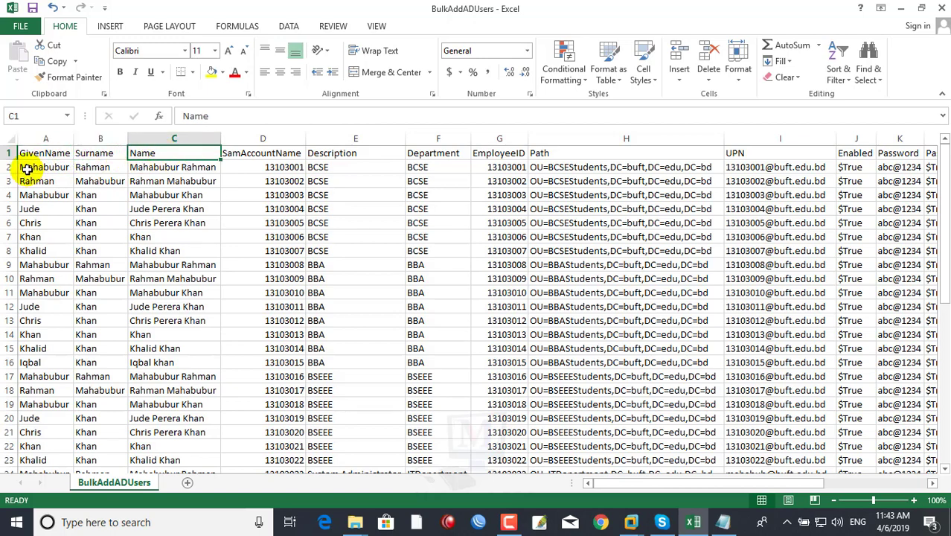
click(240, 153)
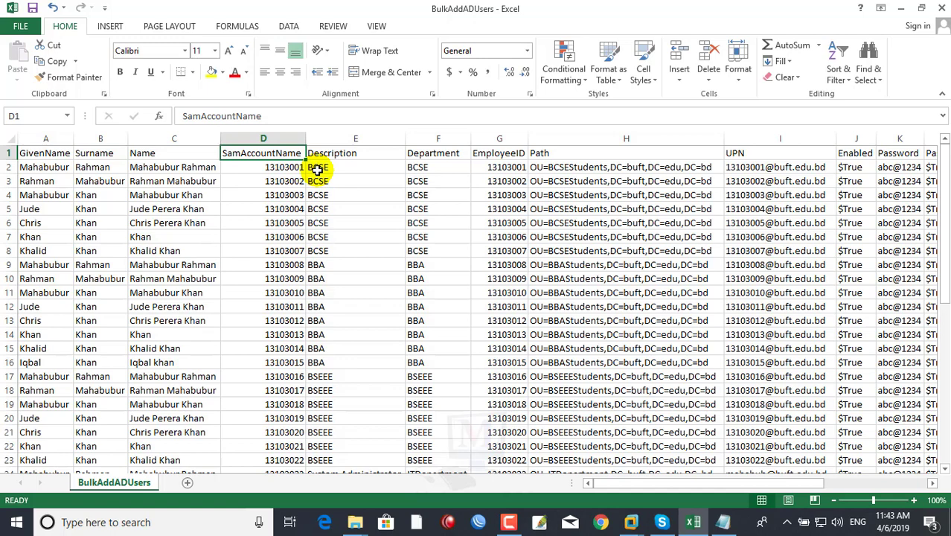
Examine the Description column by selecting its BCSE entries in E2 to E8.
click(341, 154)
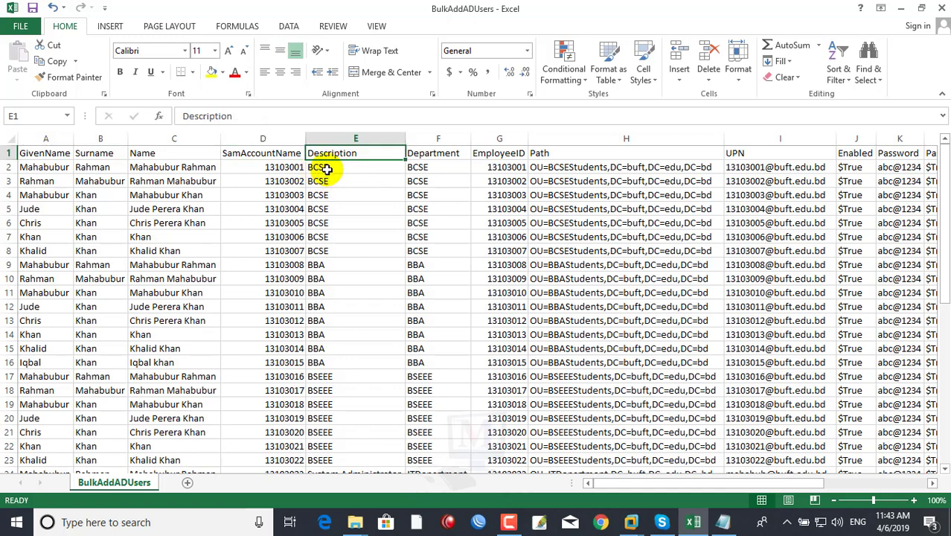
drag(329, 170, 336, 251)
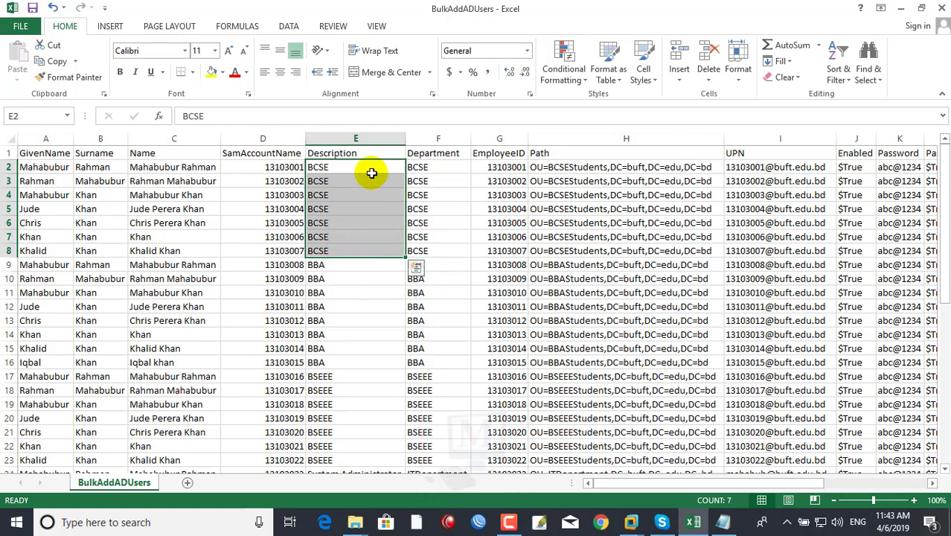
click(344, 154)
click(341, 167)
click(335, 170)
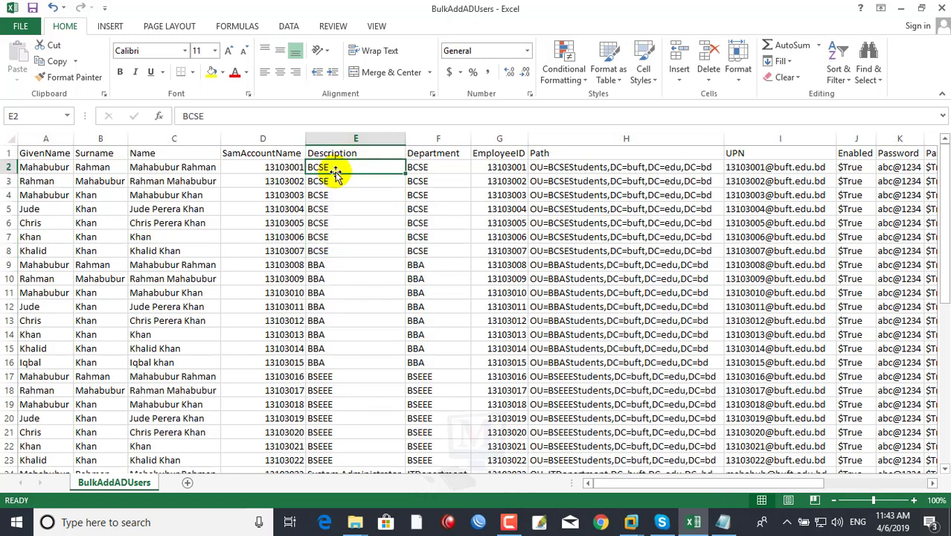
drag(335, 172, 331, 254)
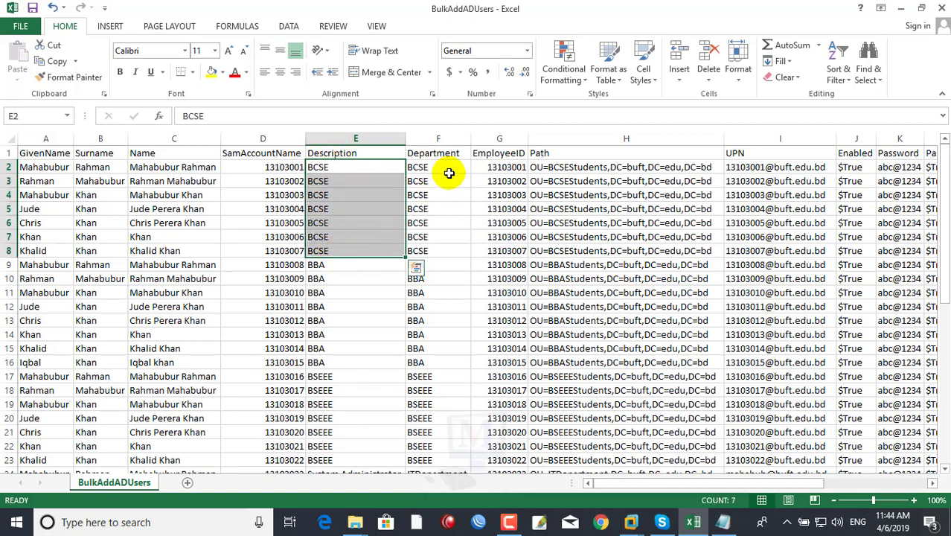
Examine the BCSE entries in the Department column, F2 to F8, and the first entry under EmployeeID.
click(424, 165)
key(Up)
key(Down)
key(Down)
key(Down)
key(Down)
key(Down)
drag(420, 168, 425, 251)
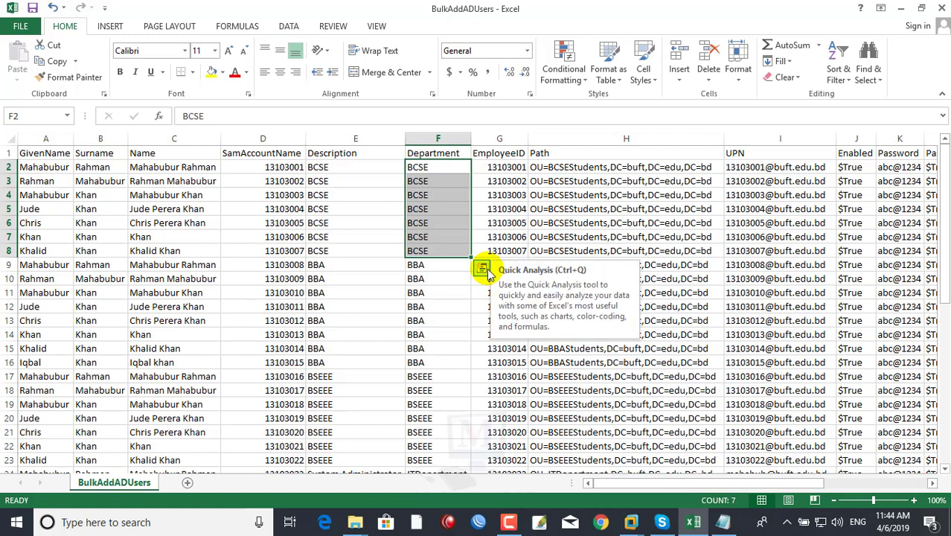
click(484, 154)
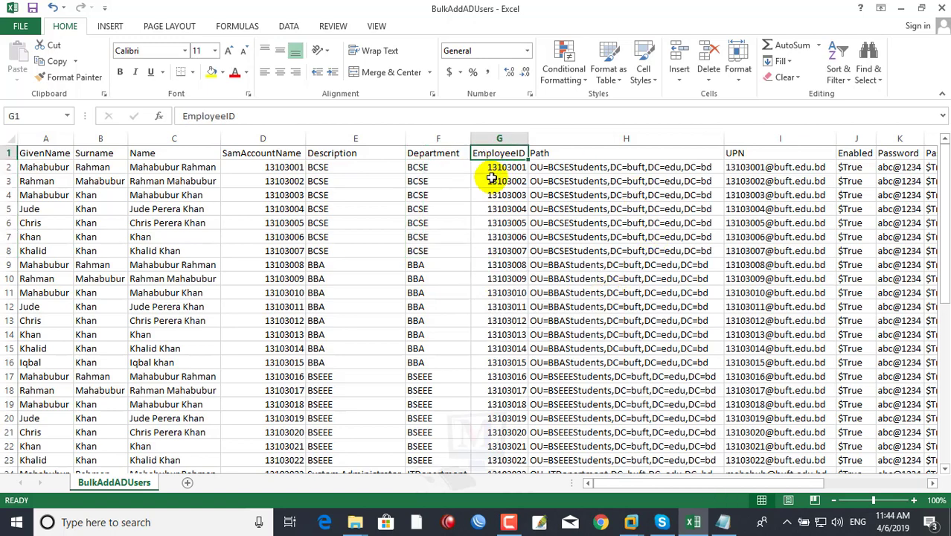
click(492, 170)
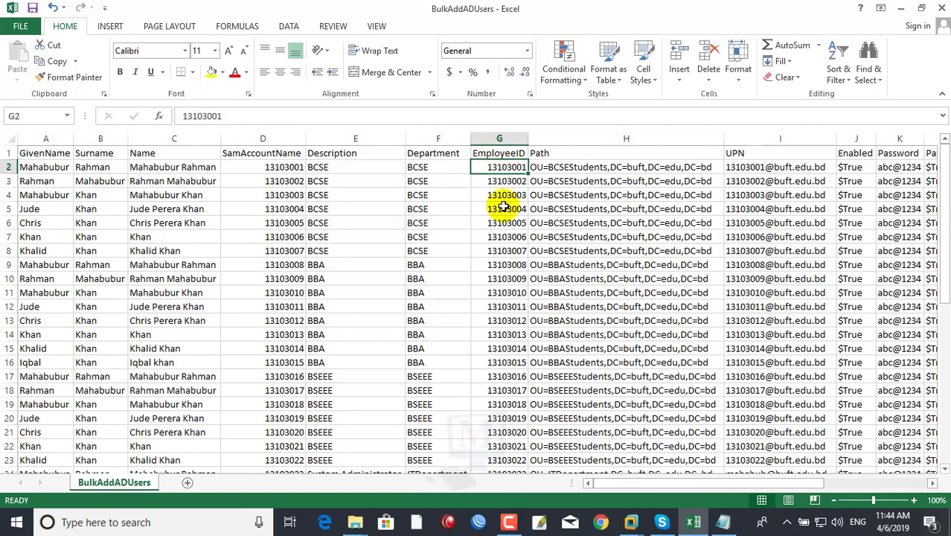
Examine the Path column, highlighting the BCSEStudents organizational unit name inside cell H2.
click(548, 153)
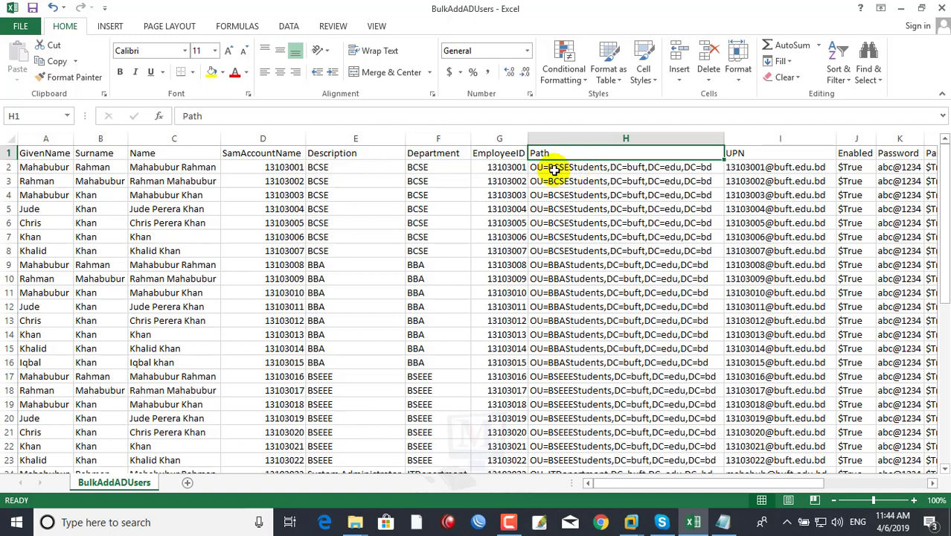
click(551, 169)
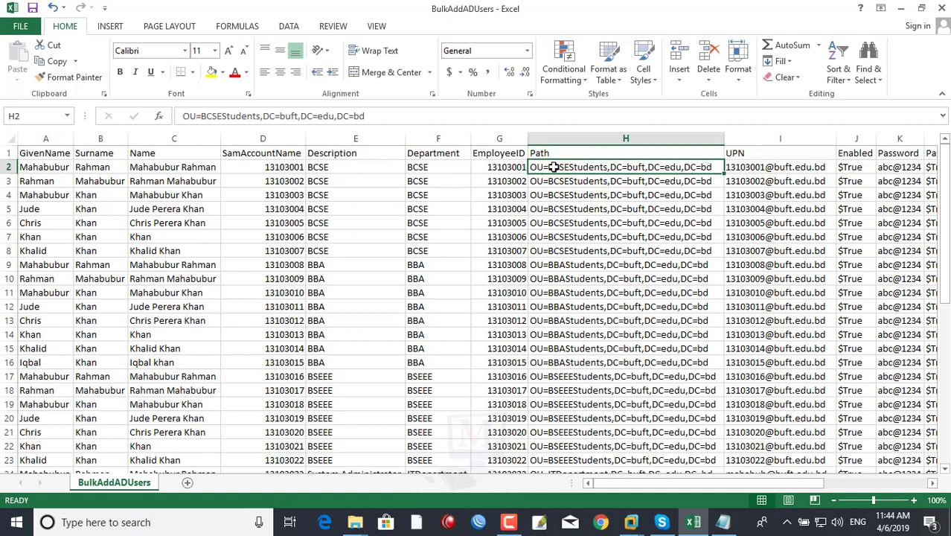
double_click(553, 167)
drag(548, 167, 604, 167)
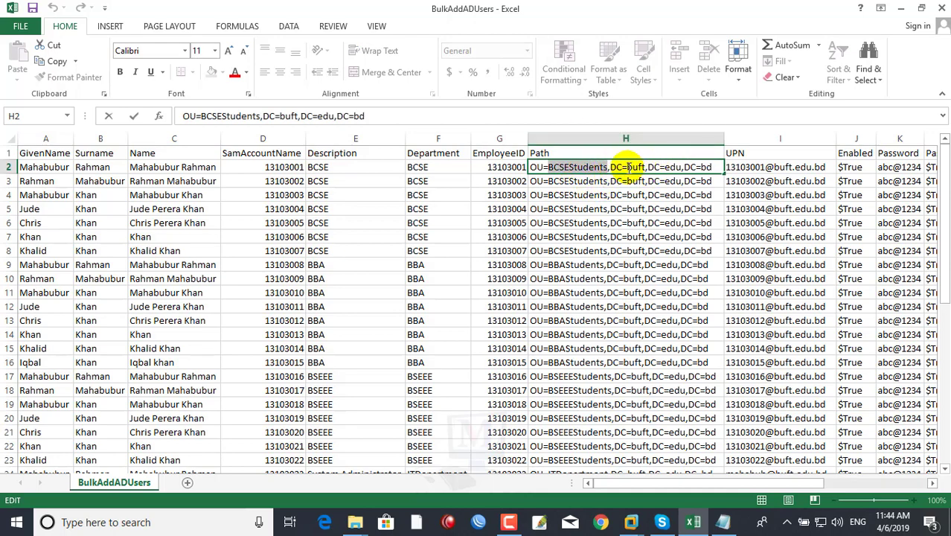
Examine the buft, edu and bd domain components of the path in H2, and highlight the path as a whole.
drag(628, 167, 646, 167)
click(652, 167)
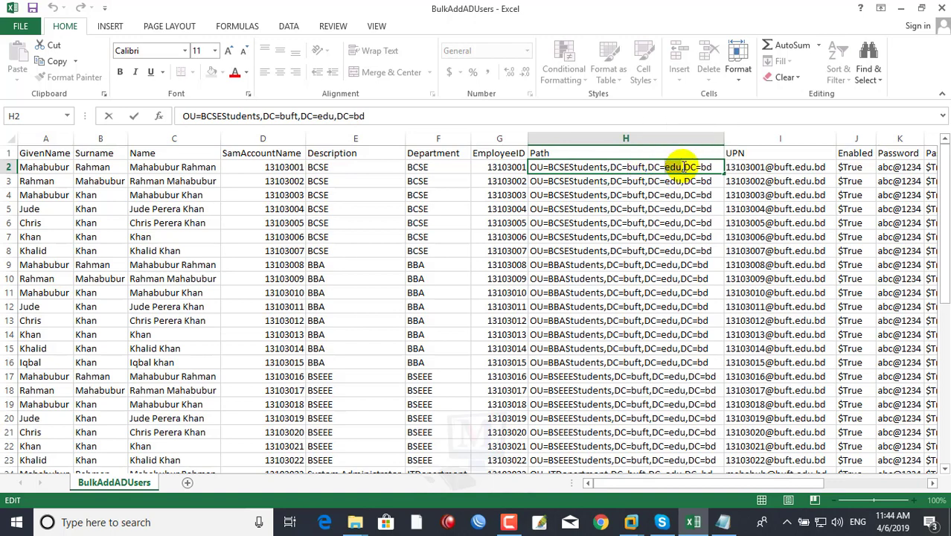
double_click(683, 167)
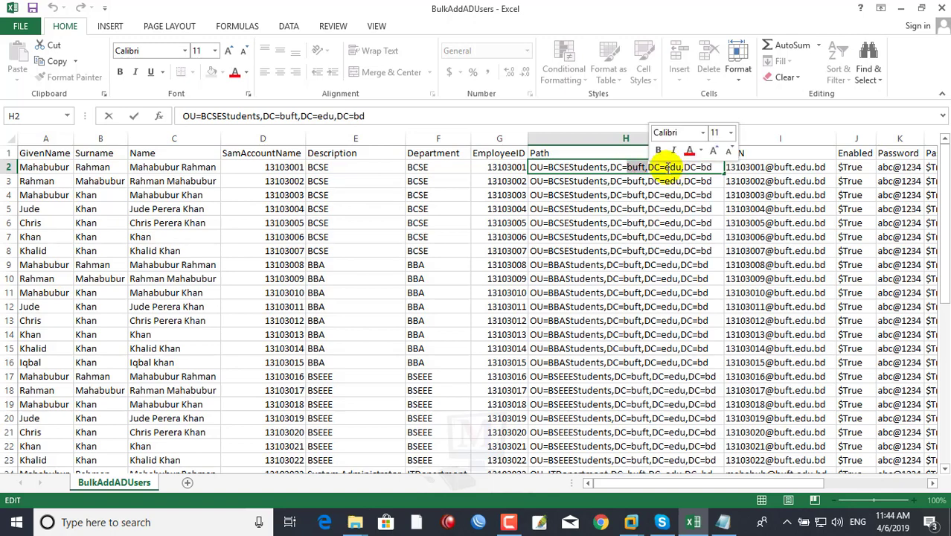
click(666, 166)
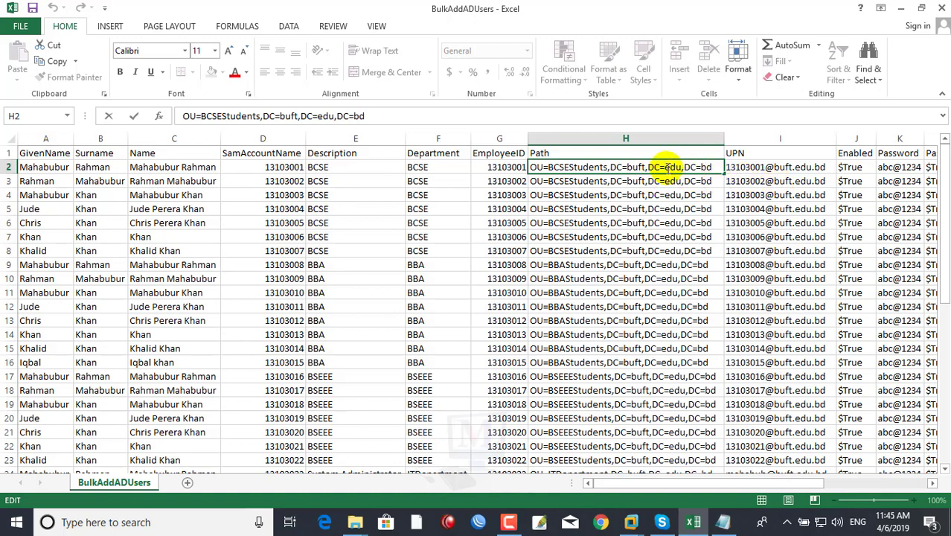
drag(683, 168, 663, 167)
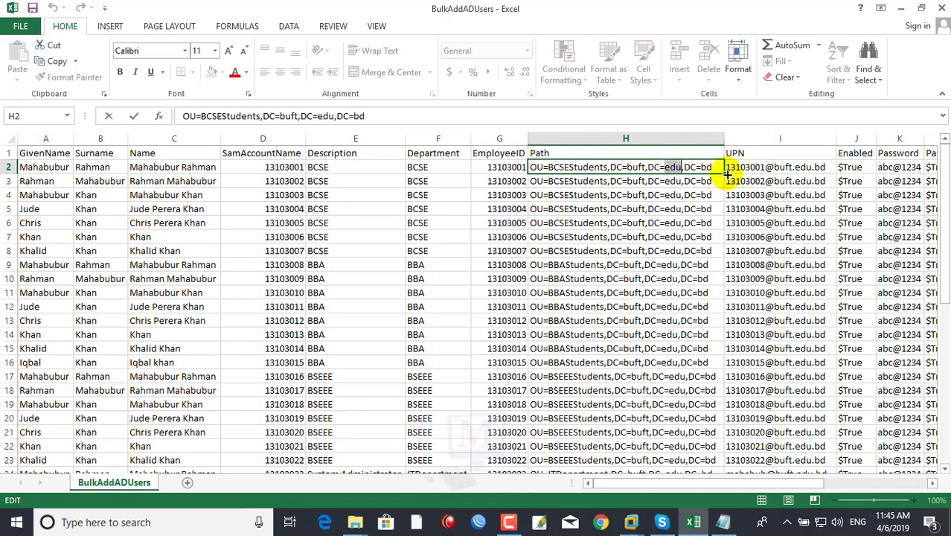
drag(716, 167, 547, 167)
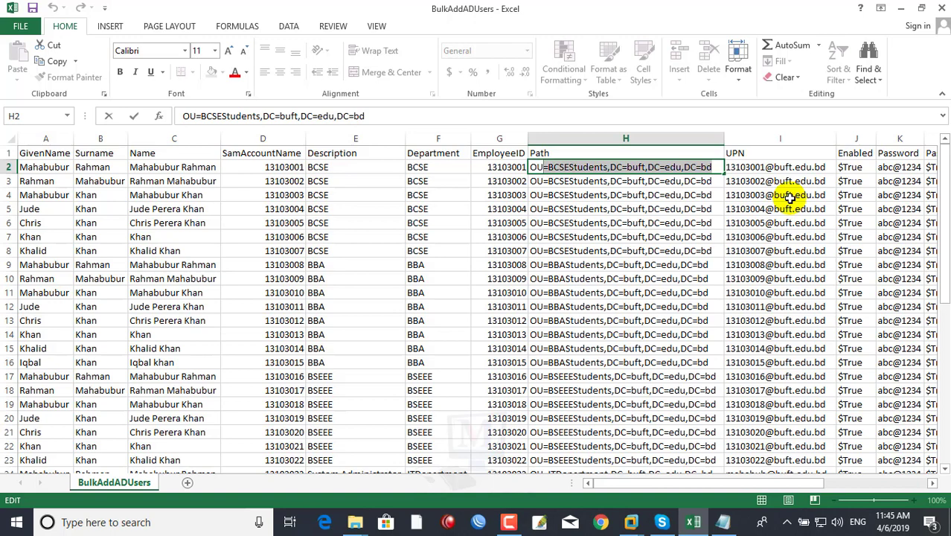
Compare the first UPN entry in I2 with the first SamAccountName entry in D2.
click(772, 169)
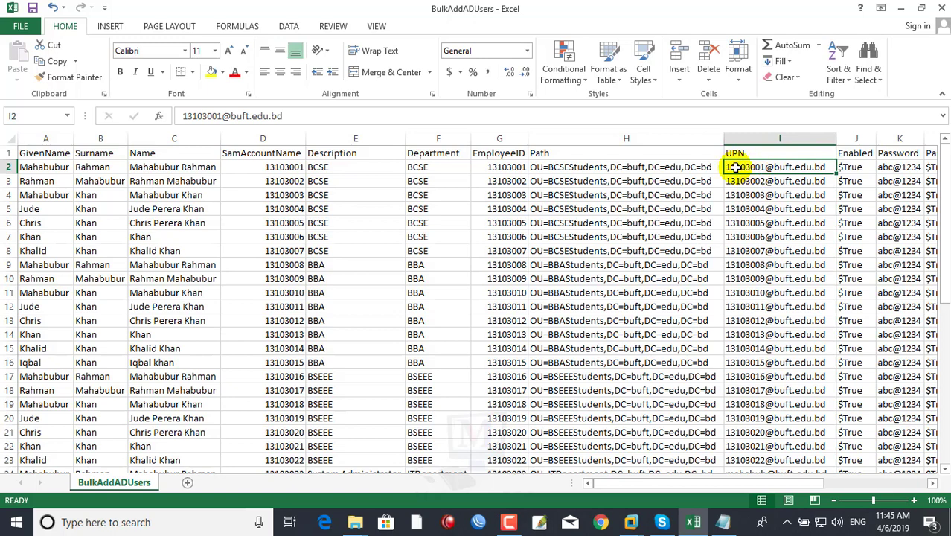
click(262, 169)
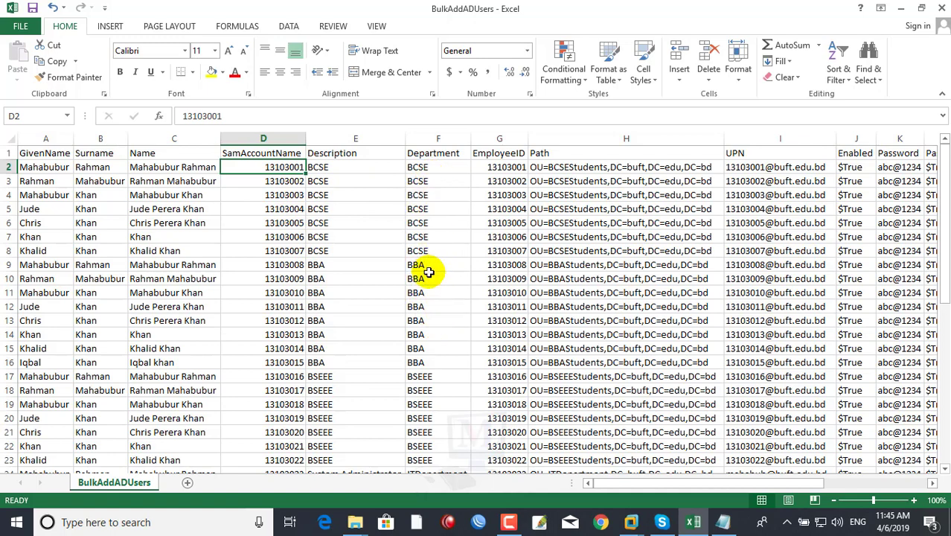
Examine the BBA entries in the Department column, F9 to F16, and the BSEEEStudents path in H17.
drag(415, 264, 416, 360)
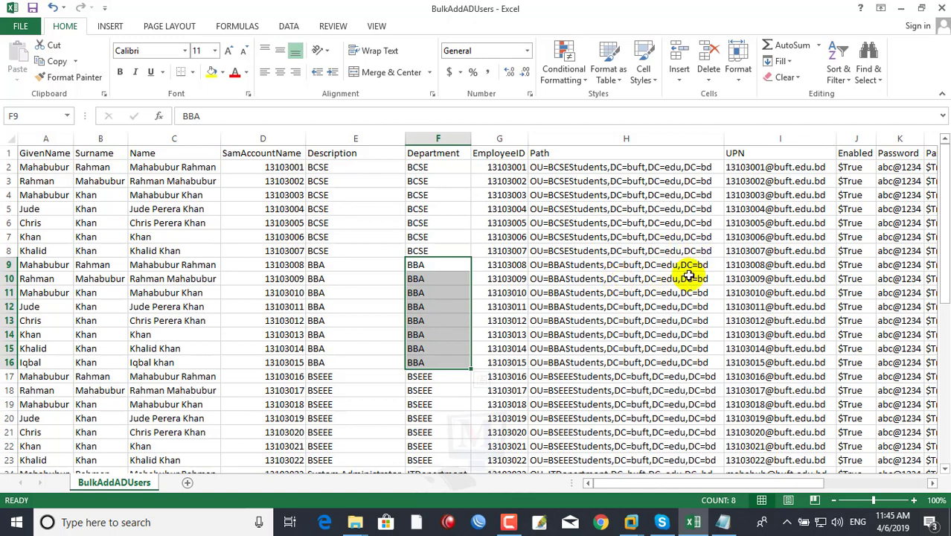
scroll(681, 292, down, 2)
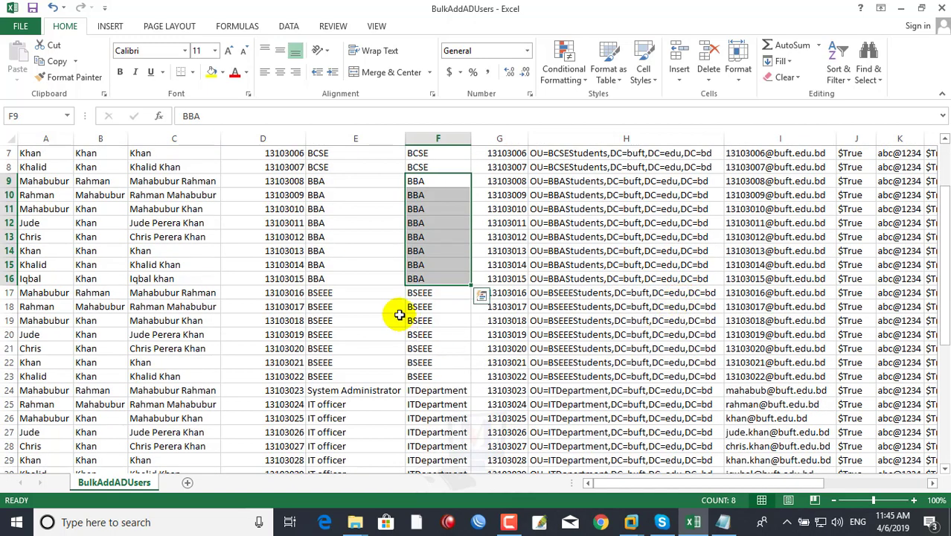
click(560, 295)
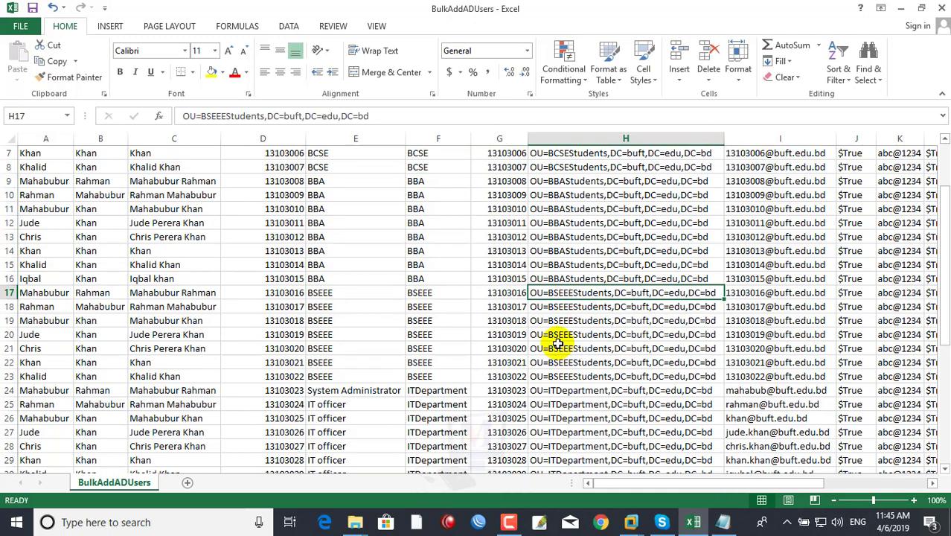
Replace the SamAccountName in D24, the System Administrator's row, with the login name used in that row's UPN.
scroll(556, 339, down, 2)
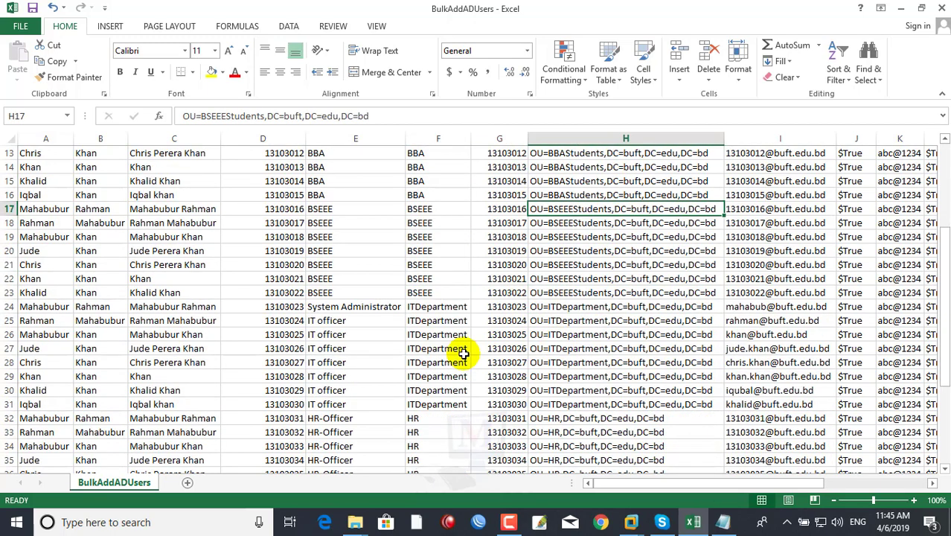
click(24, 307)
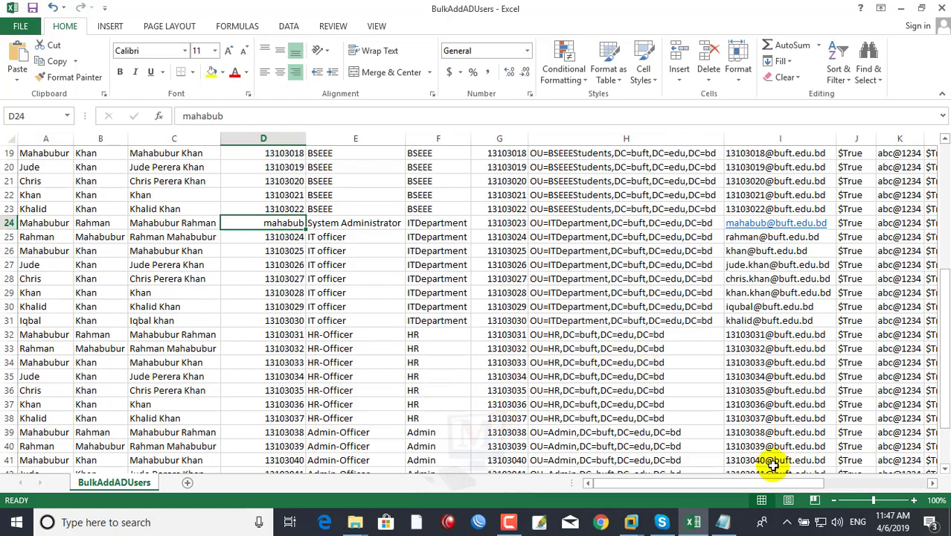
Look over the user records across all columns by selecting A5 to M42, and return to the column headers.
drag(710, 485, 595, 444)
scroll(700, 353, up, 5)
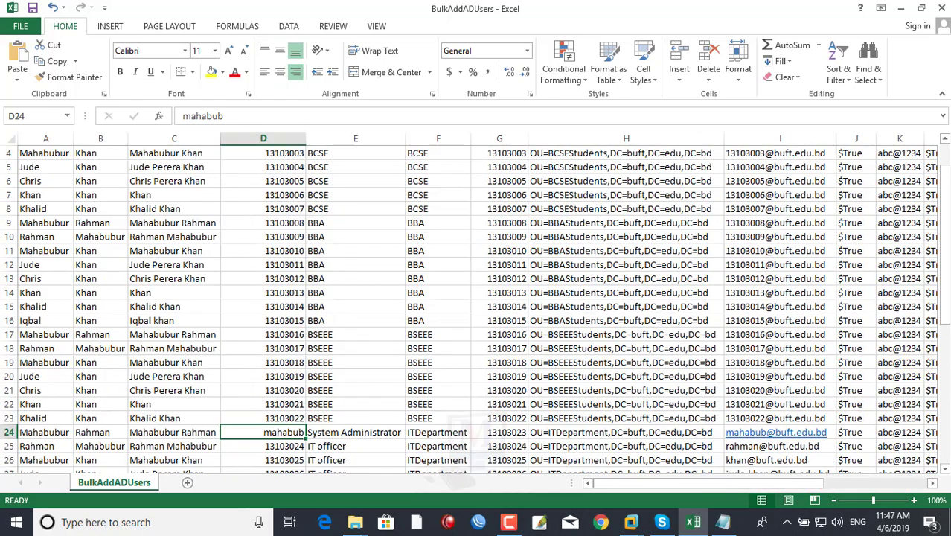
drag(27, 165, 790, 416)
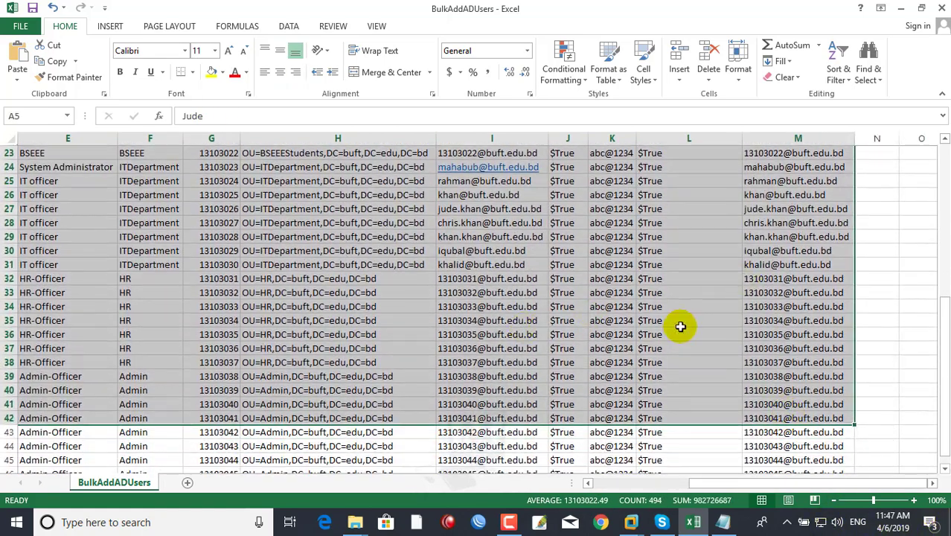
click(391, 301)
scroll(390, 298, up, 7)
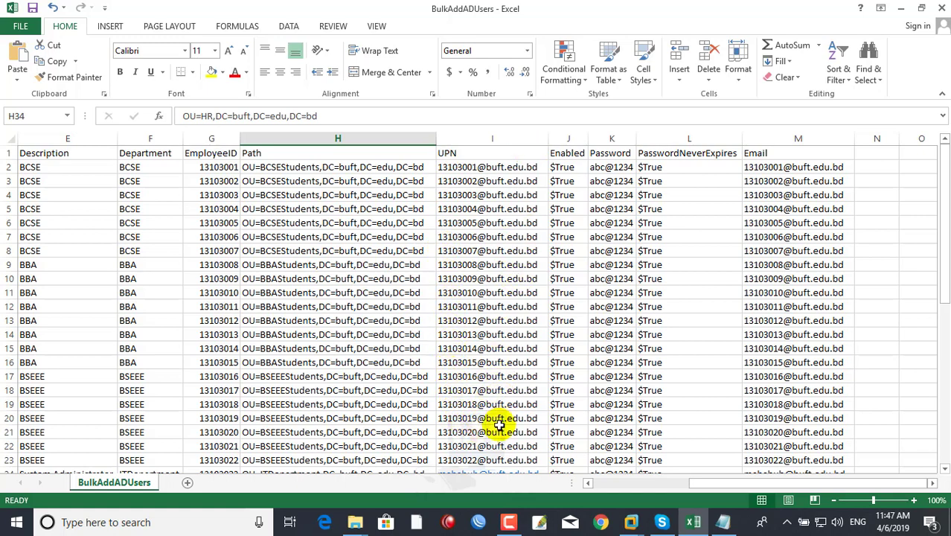
Examine the Enabled, Password, PasswordNeverExpires and Email columns.
click(564, 152)
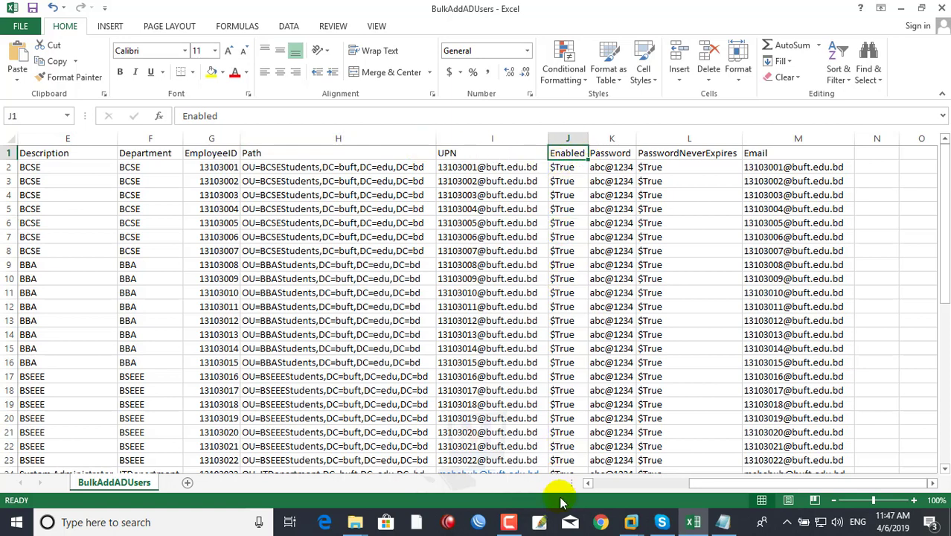
click(615, 153)
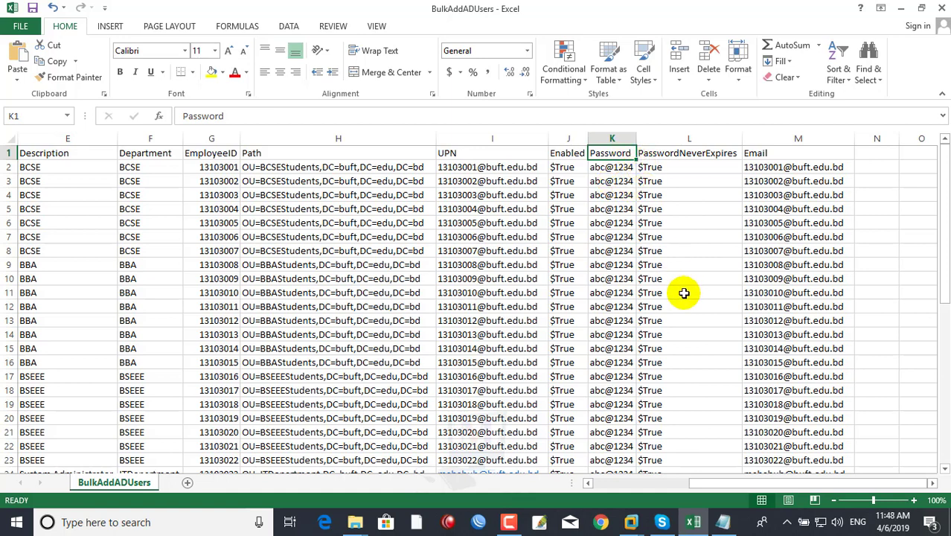
click(650, 153)
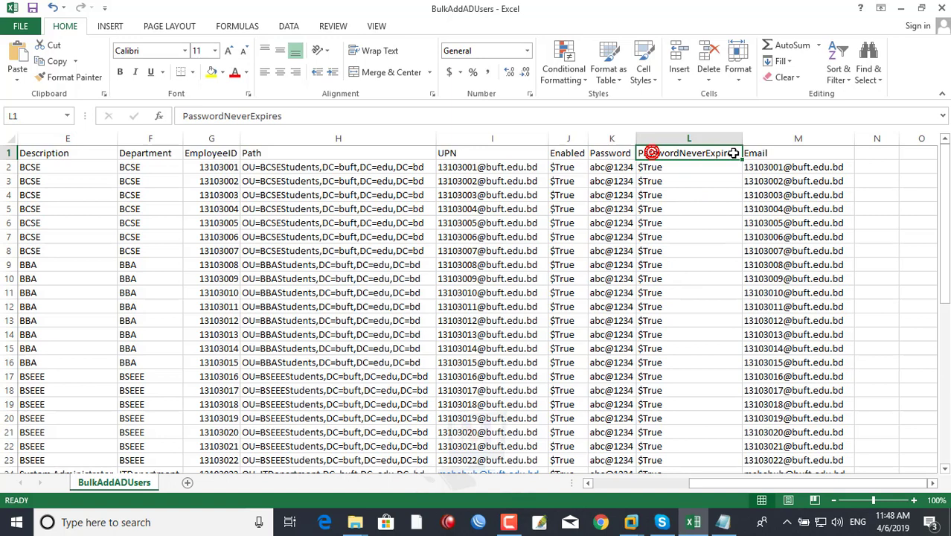
click(708, 184)
click(662, 153)
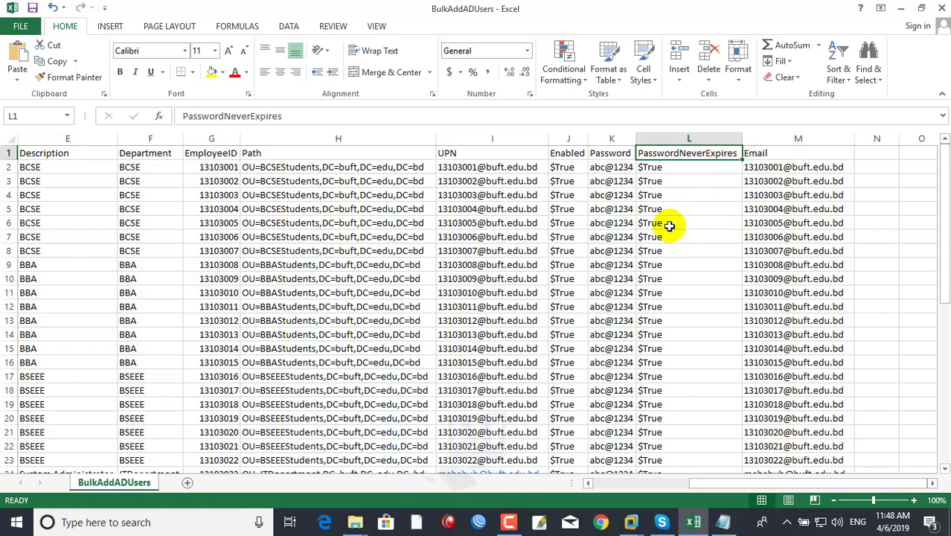
click(806, 160)
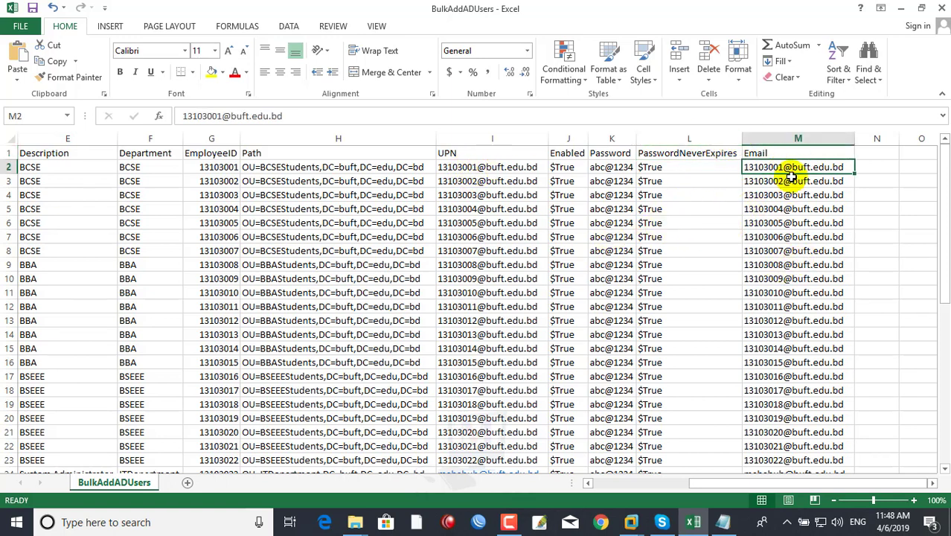
Review the complete set of column headers by selecting A1 to M1.
drag(696, 483, 603, 483)
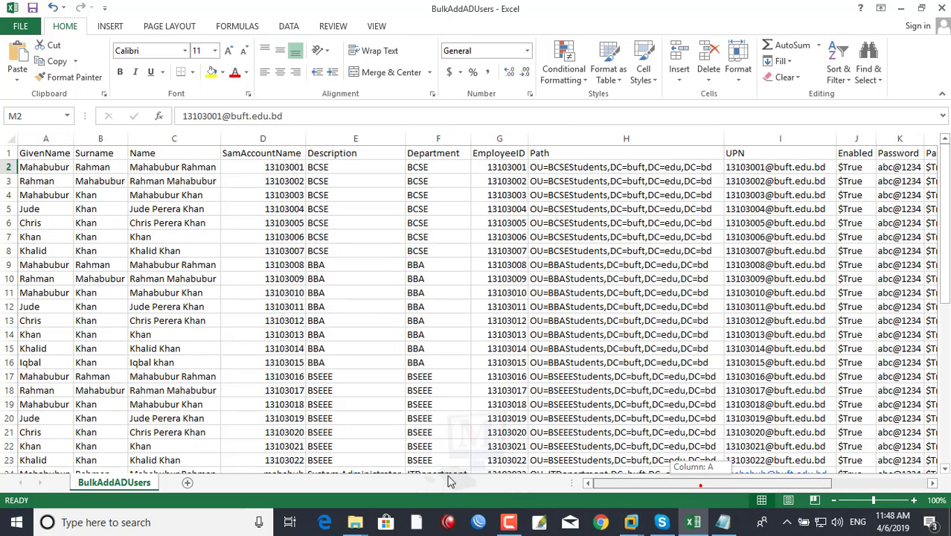
drag(32, 154, 801, 152)
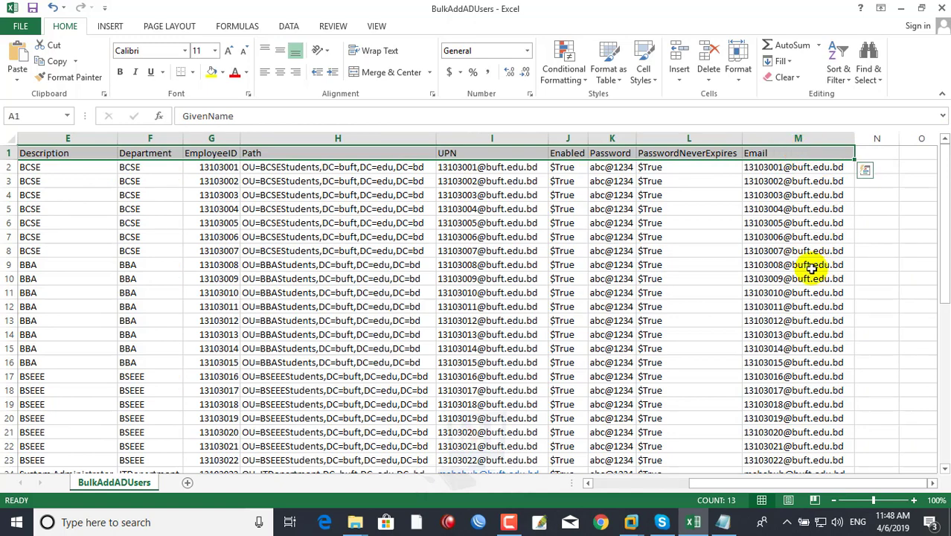
drag(777, 488, 774, 489)
Examine the GivenName and Name entries and the complete first user record in row 2.
click(61, 167)
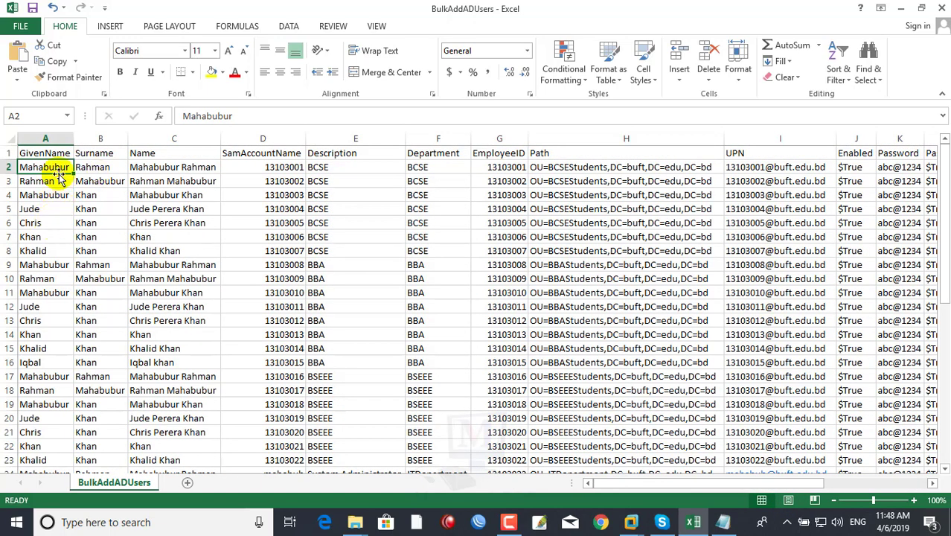
click(43, 208)
click(161, 168)
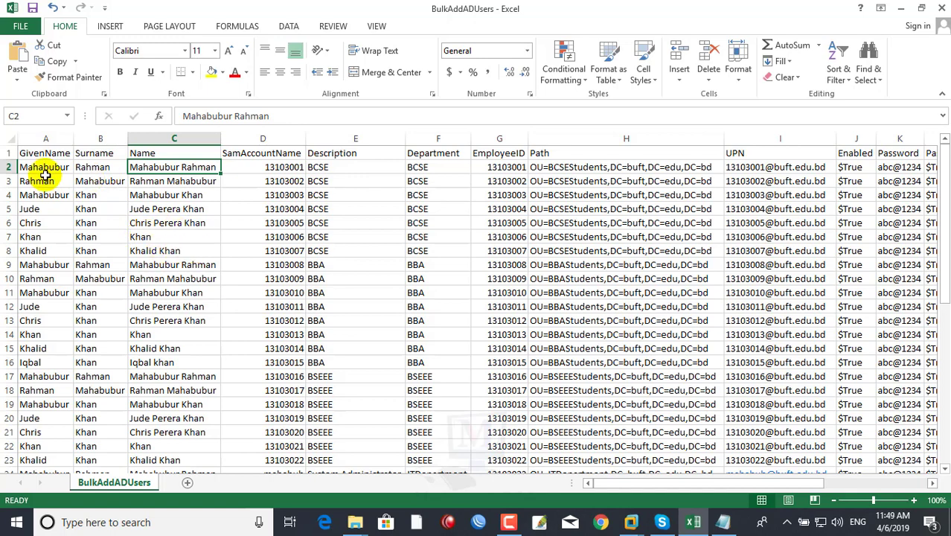
click(6, 167)
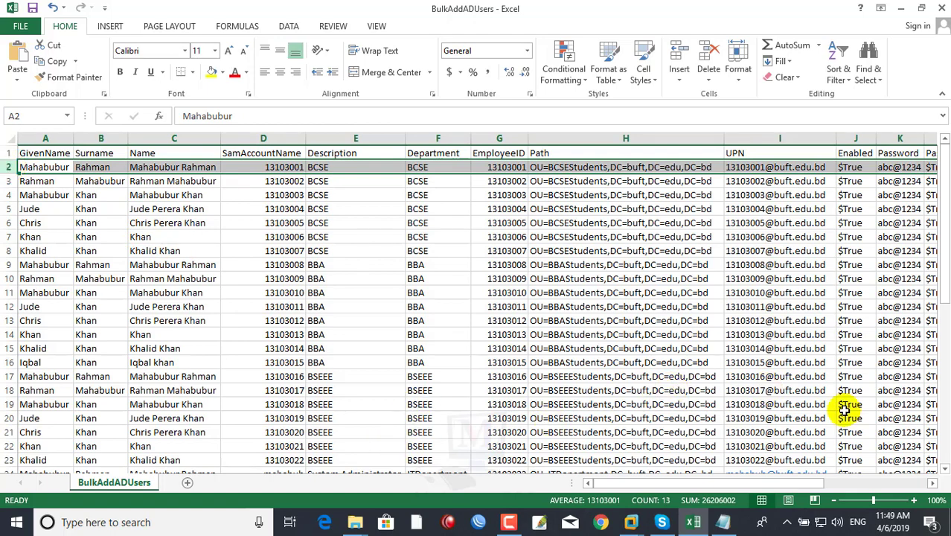
click(132, 192)
Look over the GivenName, Surname and Name entries by selecting A2 to C26.
drag(45, 167, 191, 464)
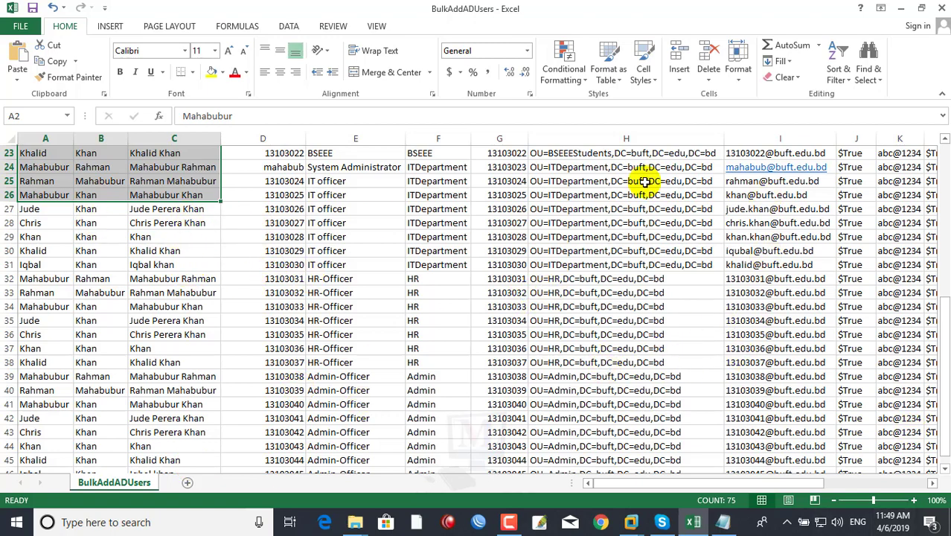
click(145, 276)
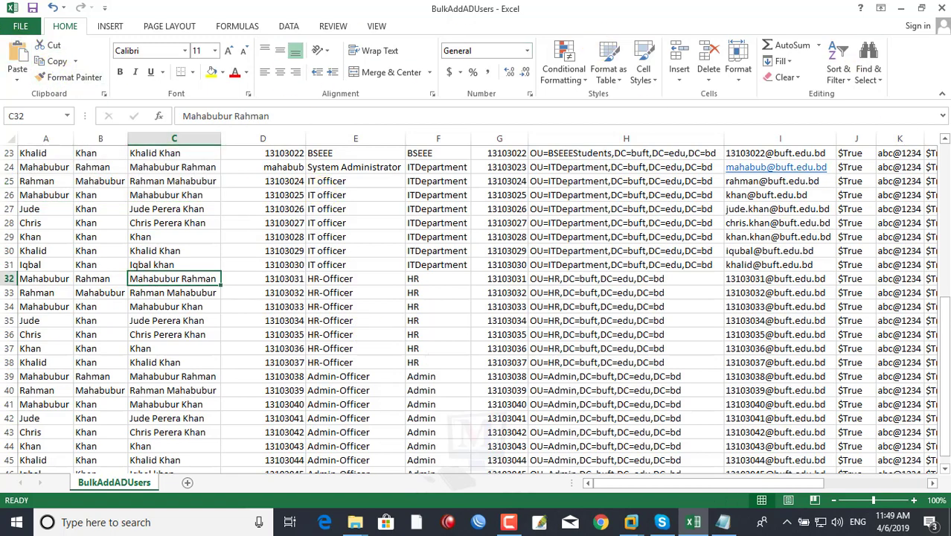
scroll(165, 183, up, 1)
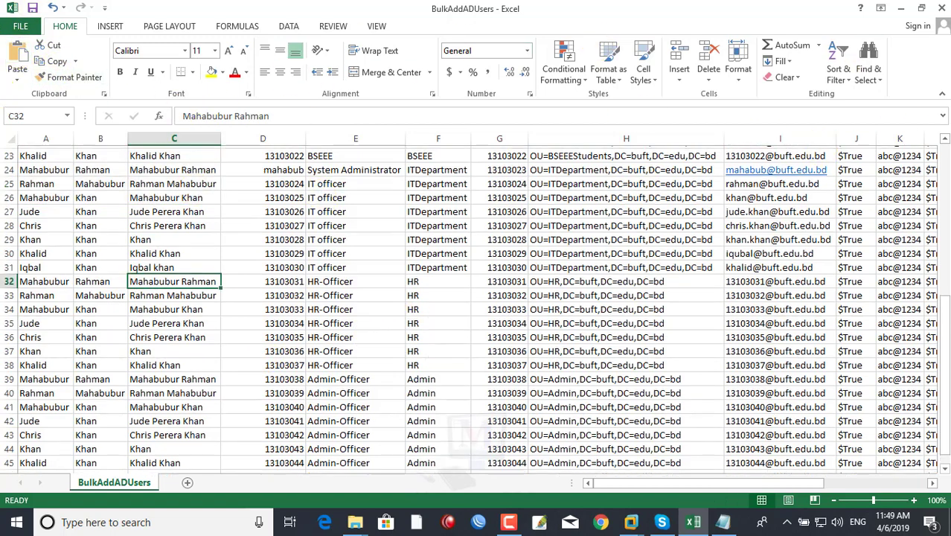
scroll(934, 308, up, 7)
Save the worksheet as BulkAddADUsers in CSV (Comma delimited) format in the F:\Bulk\Work folder, keeping that format.
click(11, 27)
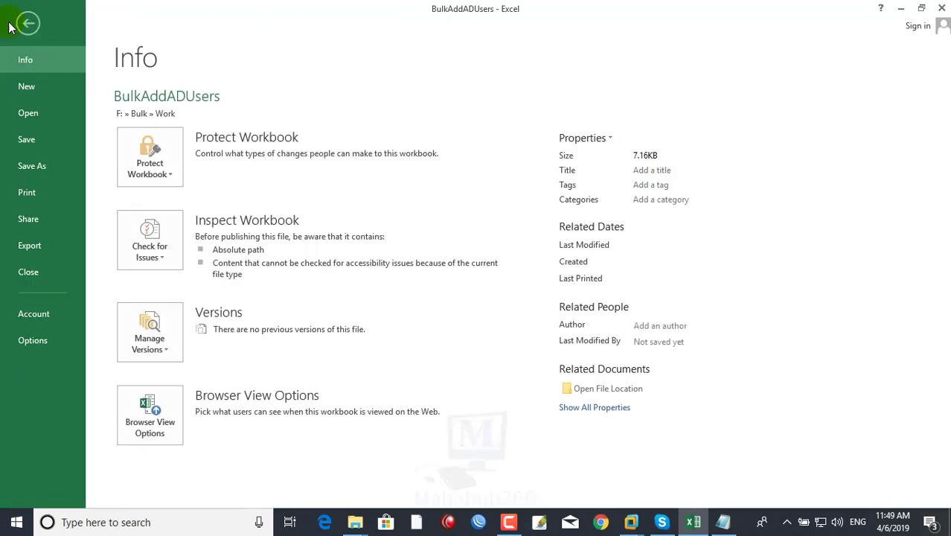
click(30, 165)
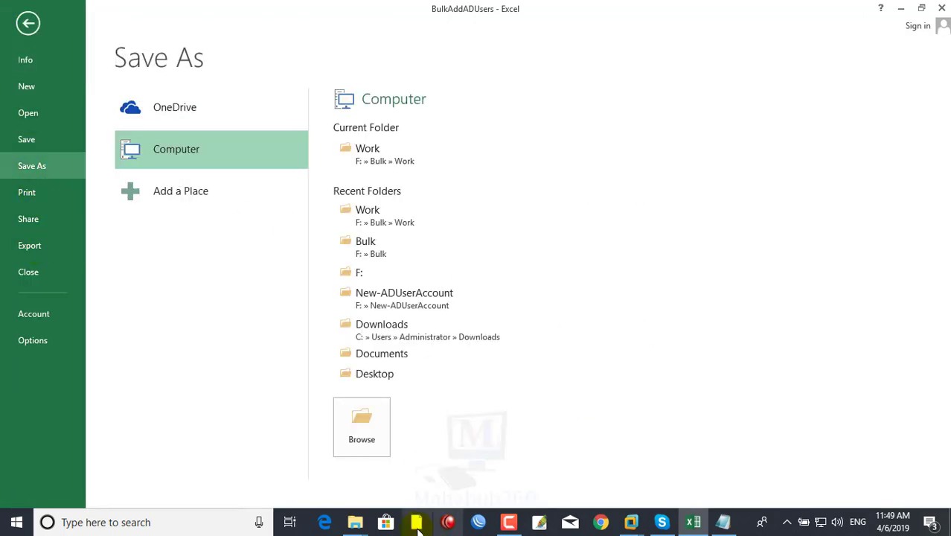
click(358, 417)
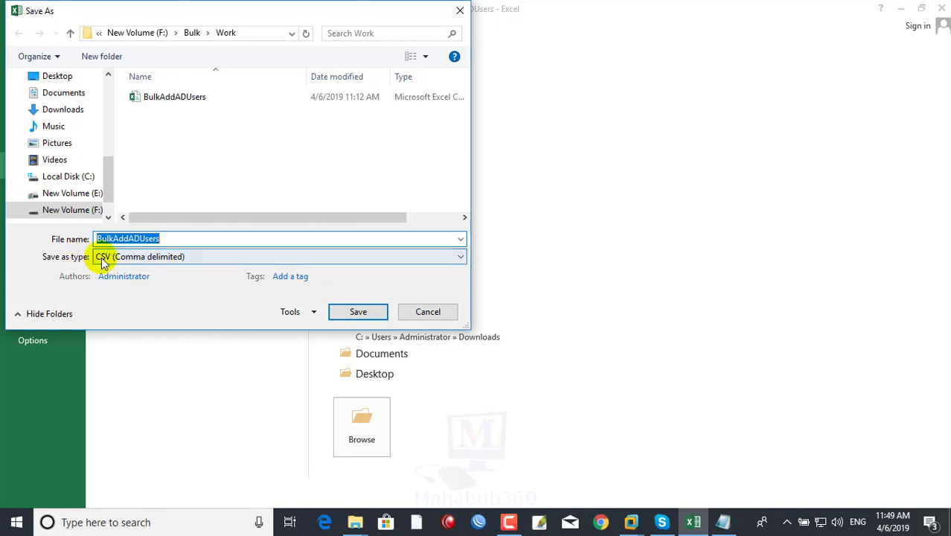
click(177, 262)
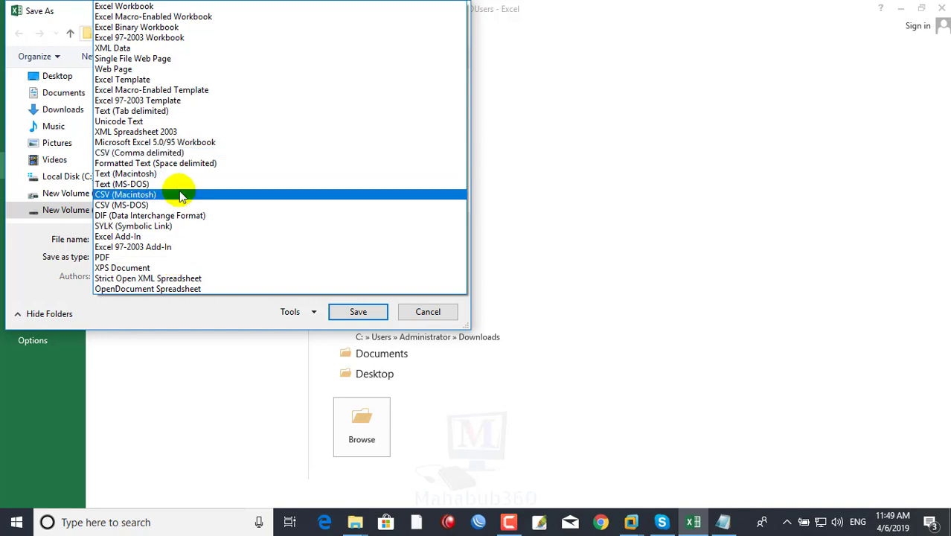
click(145, 154)
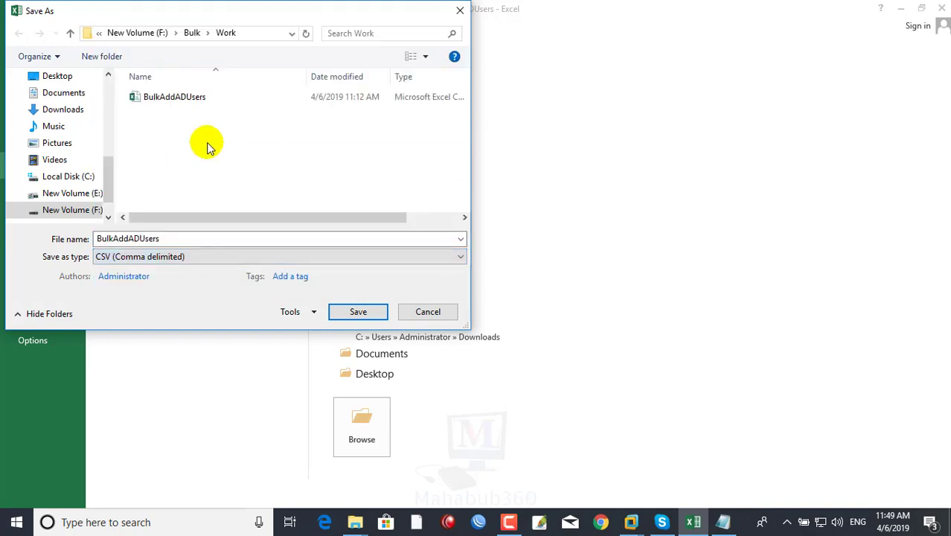
click(358, 319)
click(512, 323)
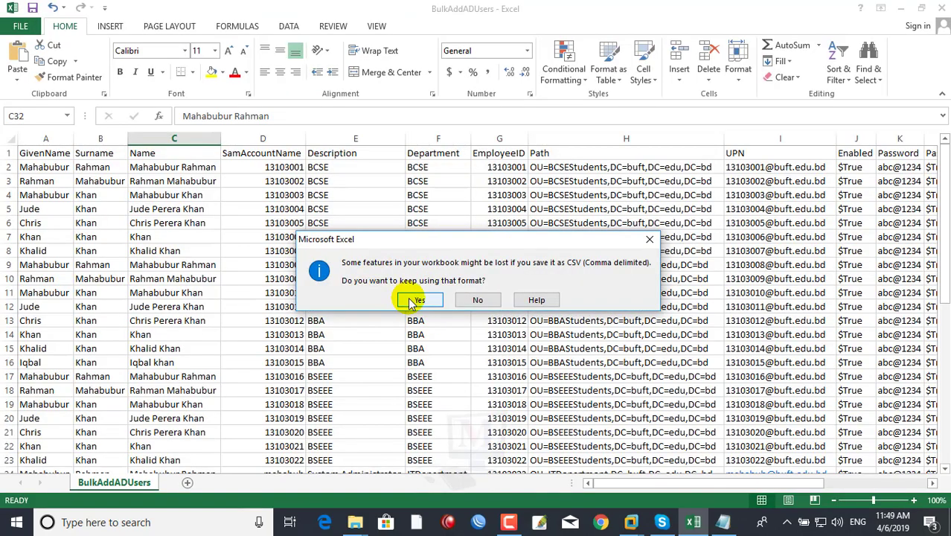
click(414, 300)
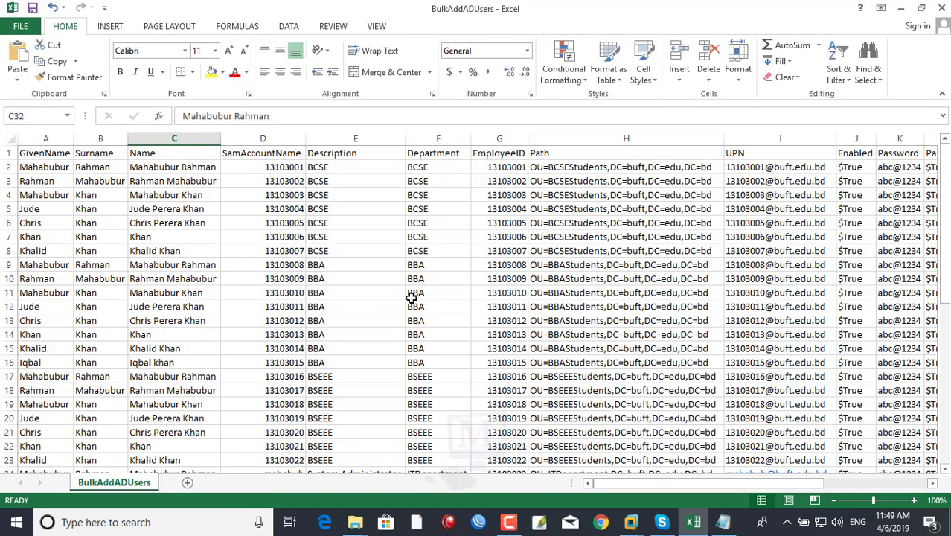
Close the workbook and save its changes, replacing the existing BulkAddADUsers.csv in the Work folder.
click(942, 9)
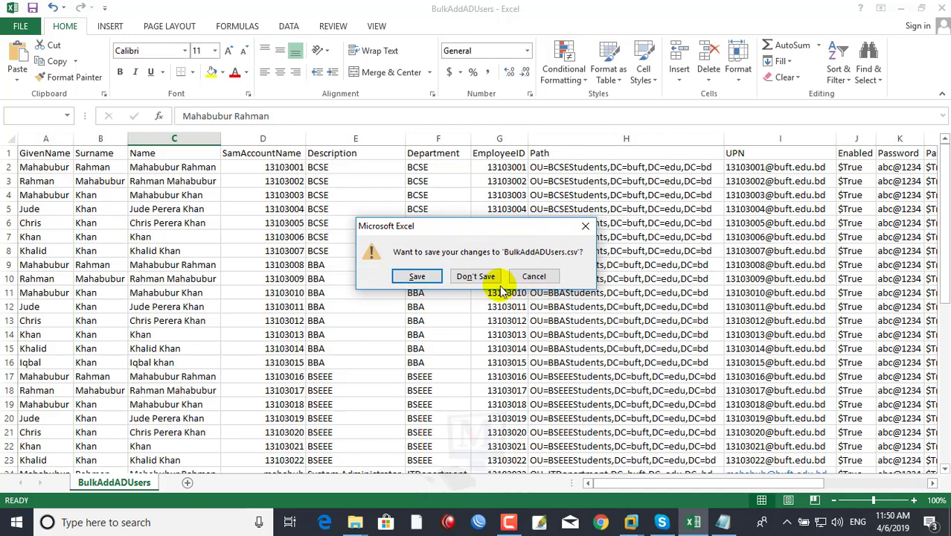
click(415, 277)
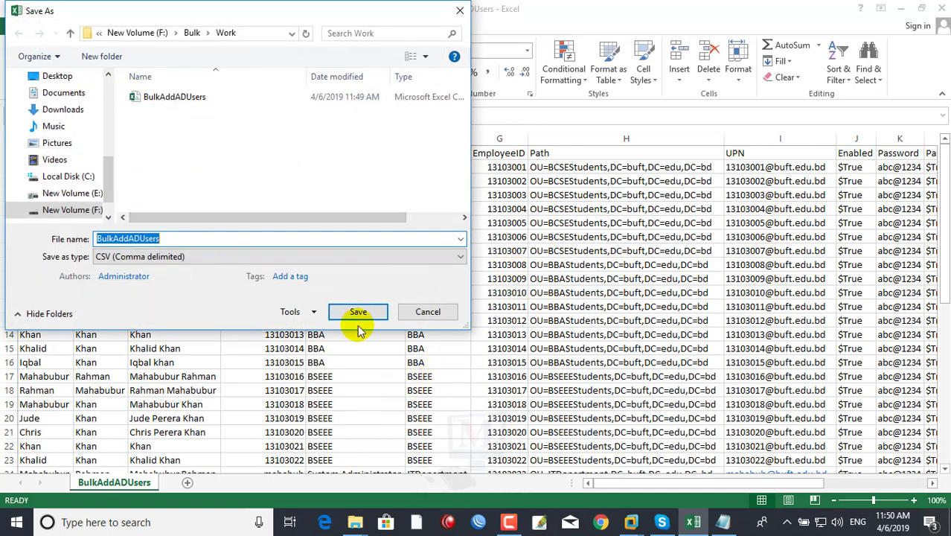
click(358, 313)
click(457, 263)
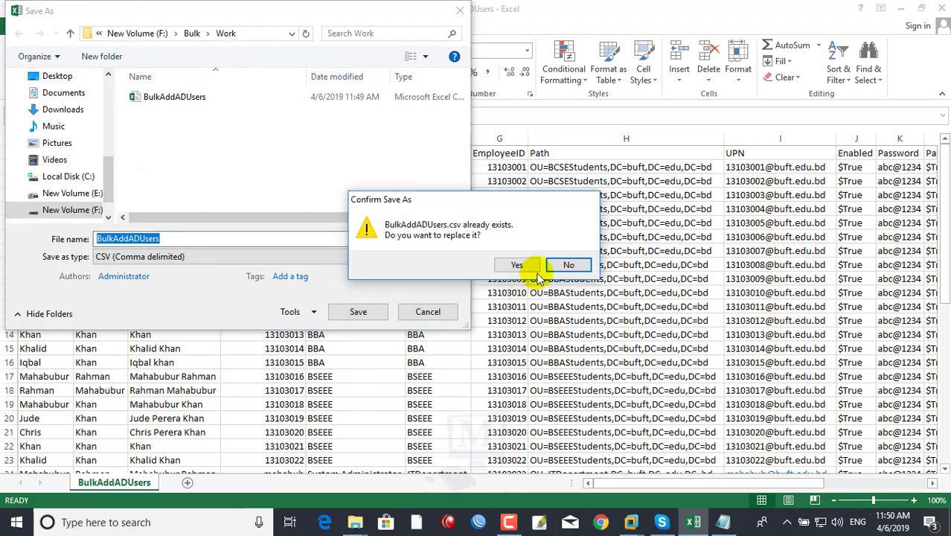
click(421, 298)
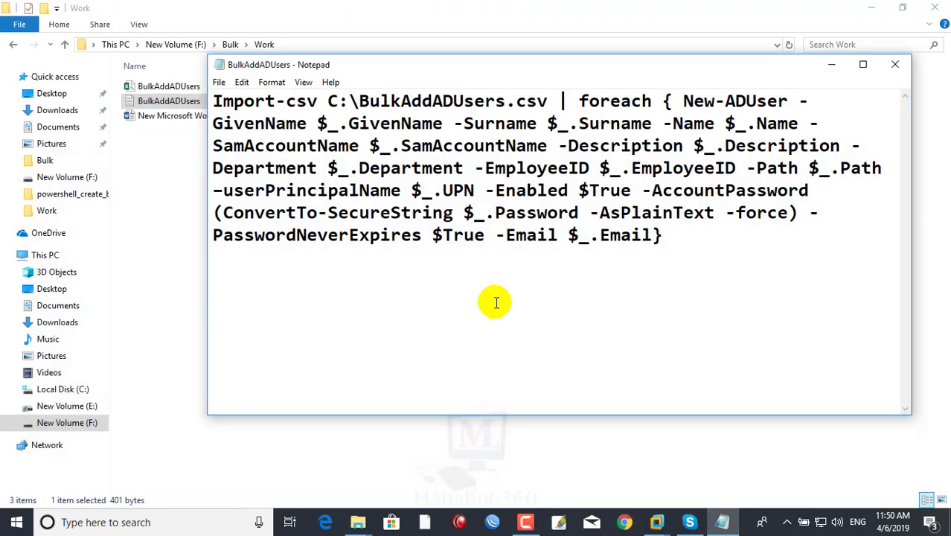
Close the Notepad command file, check the BulkAddADUsers files in the Work folder, and reopen the text document.
click(893, 64)
click(384, 288)
click(159, 86)
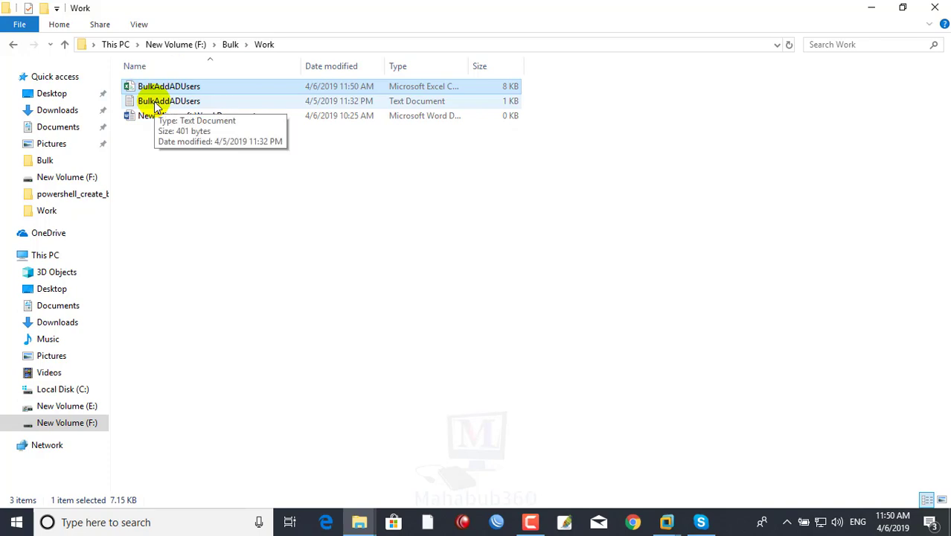
click(239, 244)
double_click(147, 100)
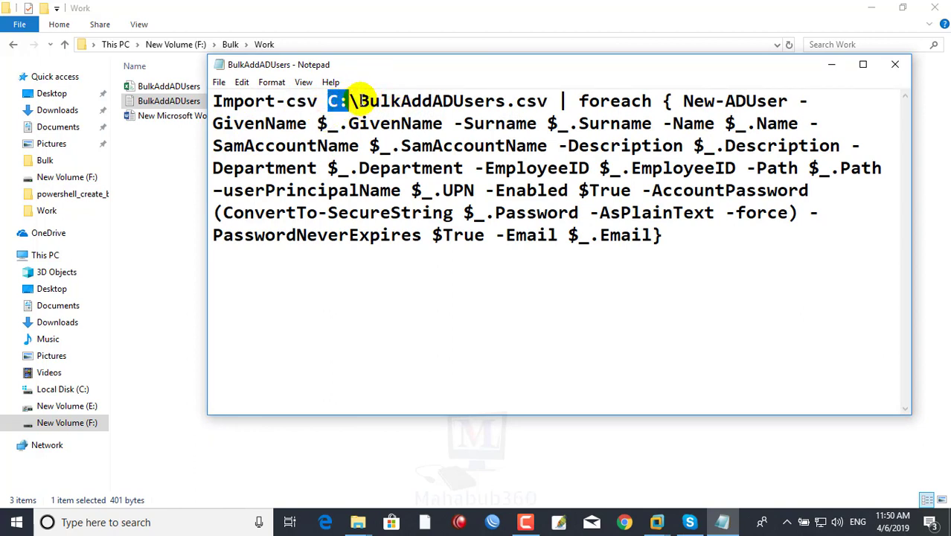
Examine the C:\BulkAddADUsers.csv path and the foreach block of the PowerShell command by selecting each part.
drag(359, 101, 552, 102)
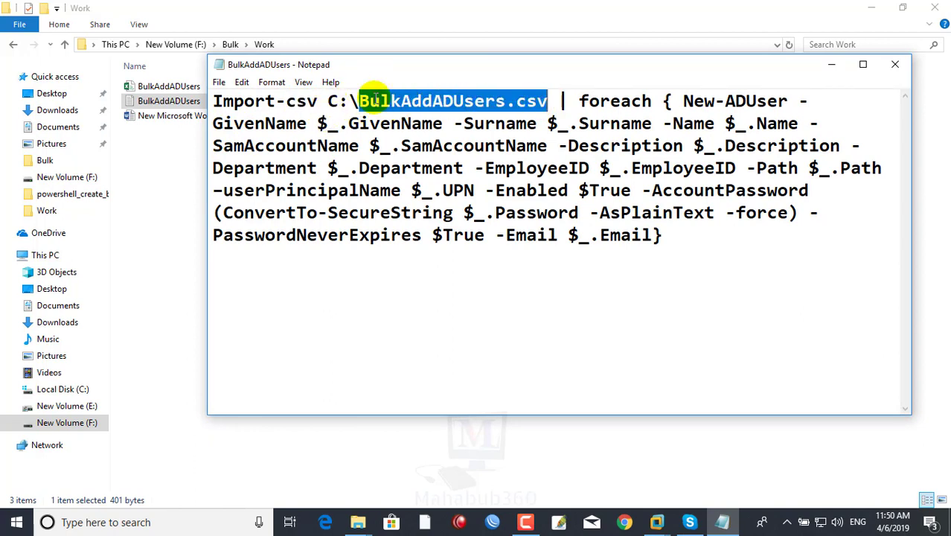
click(435, 275)
drag(329, 101, 539, 101)
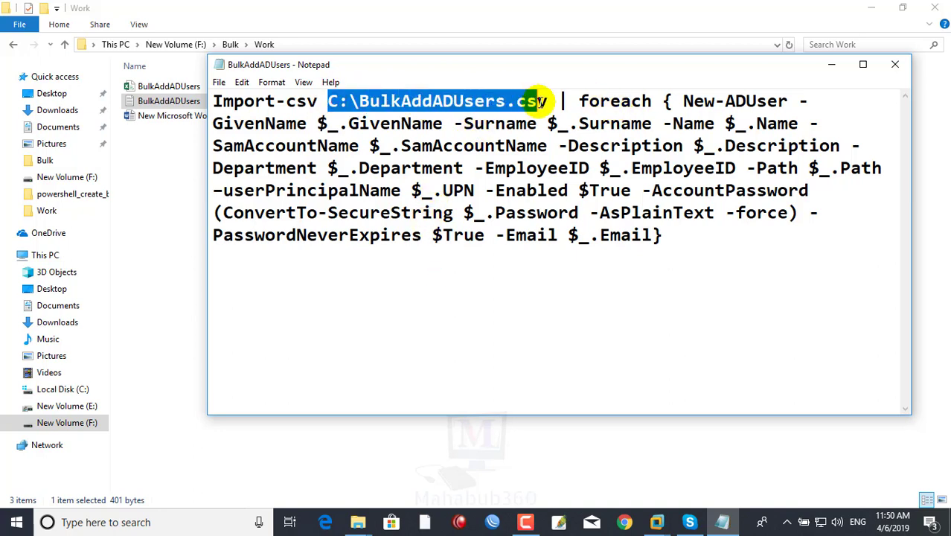
drag(665, 237, 579, 101)
click(394, 313)
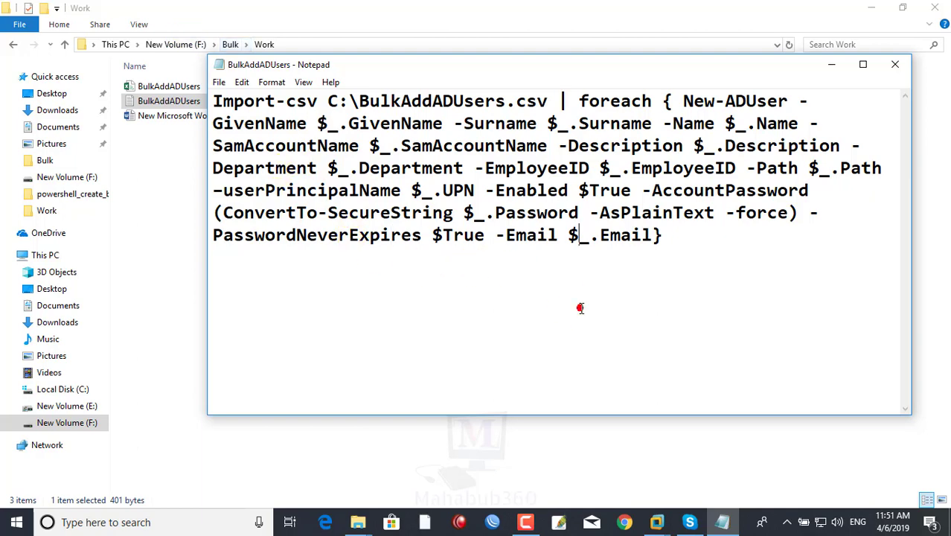
drag(752, 241, 563, 101)
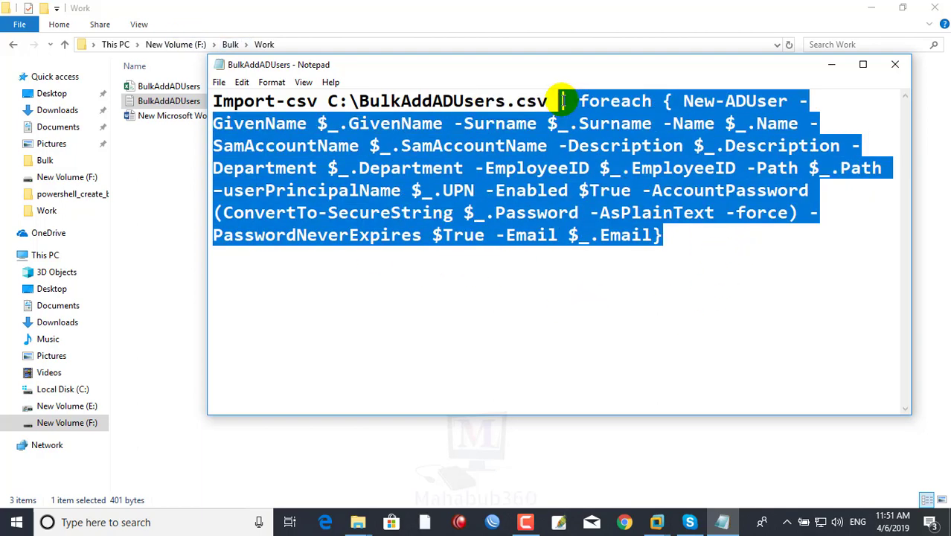
Examine the drive, file name and .csv extension within the import path C:\BulkAddADUsers.csv.
drag(329, 102, 559, 102)
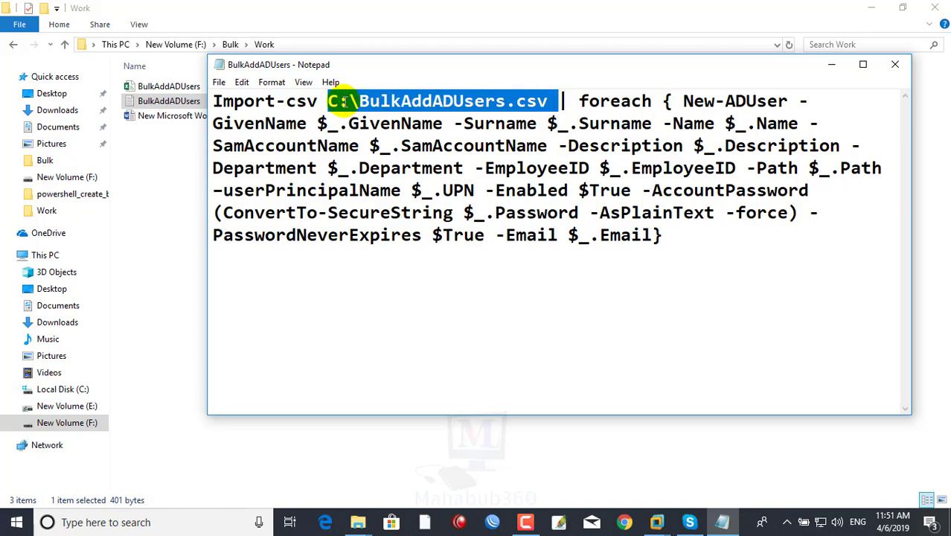
drag(358, 102, 505, 102)
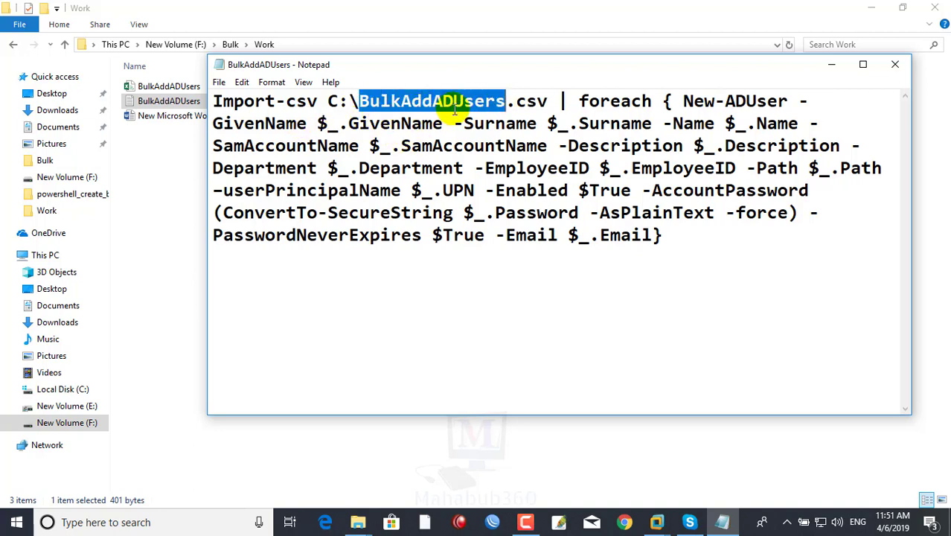
click(359, 99)
double_click(476, 102)
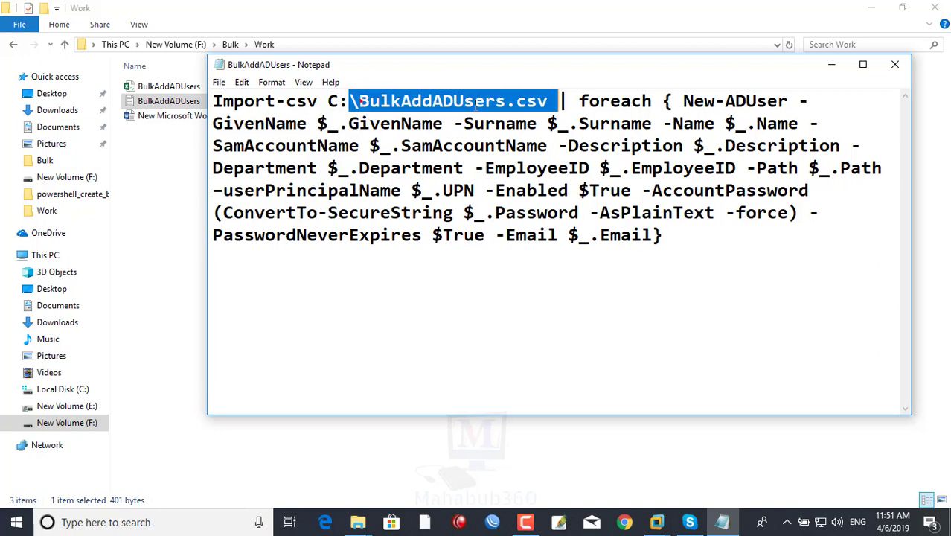
click(507, 103)
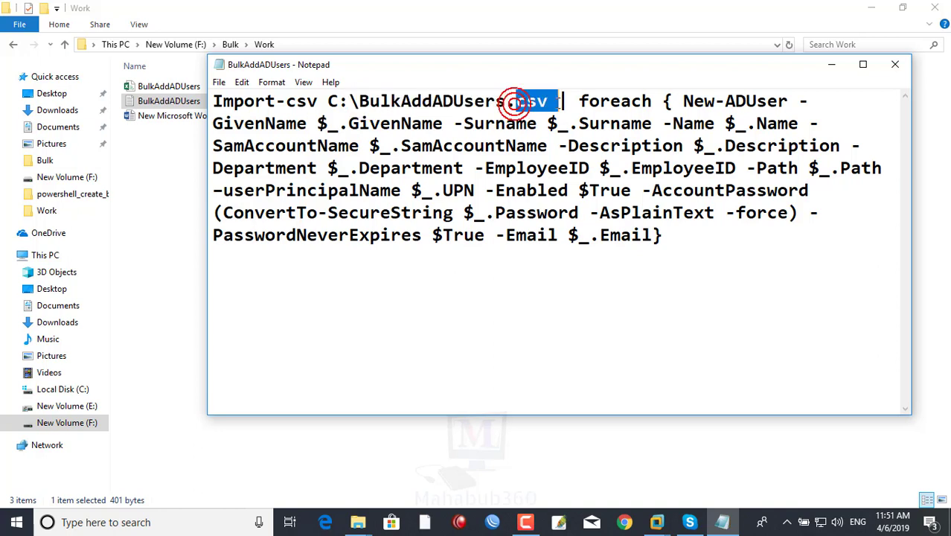
click(556, 102)
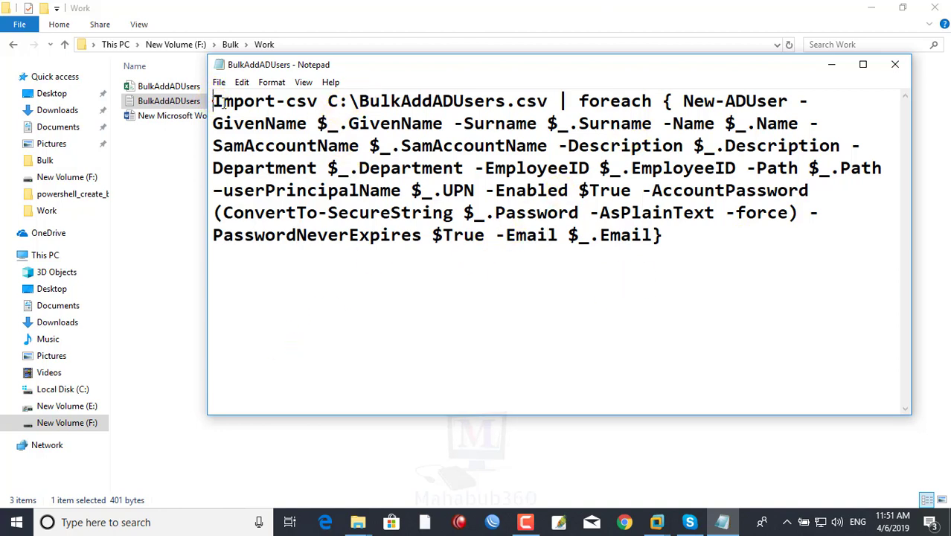
Review the opening Import-csv statement and the start of the foreach New-ADUser section.
drag(221, 102, 672, 102)
click(697, 343)
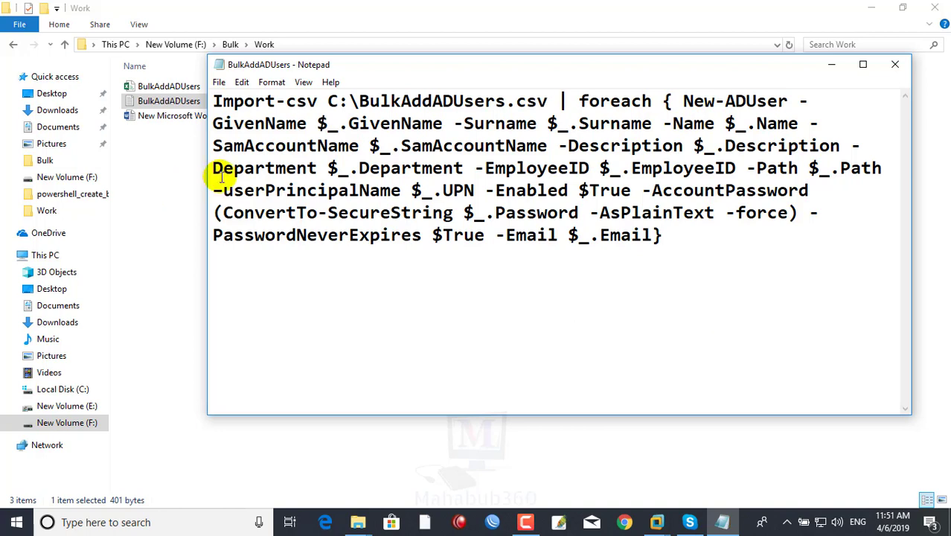
drag(216, 101, 551, 102)
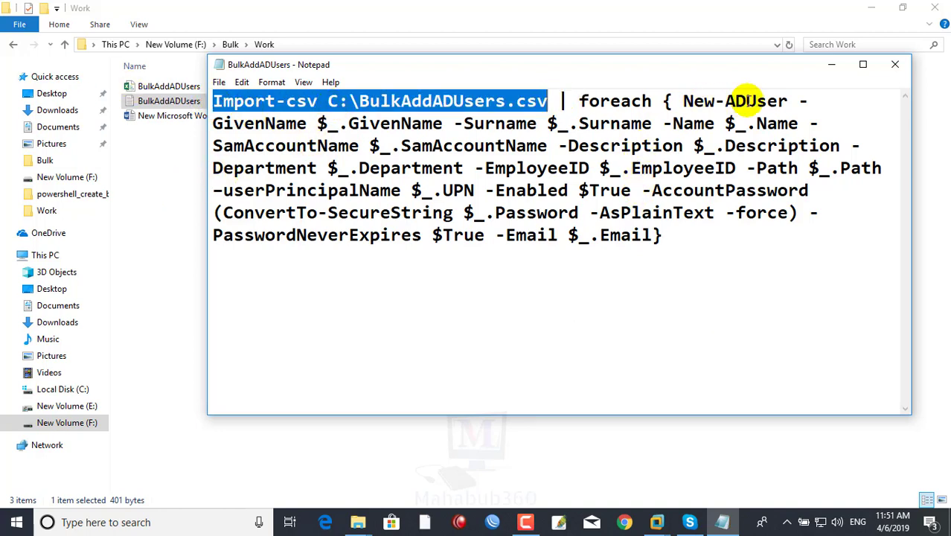
click(305, 123)
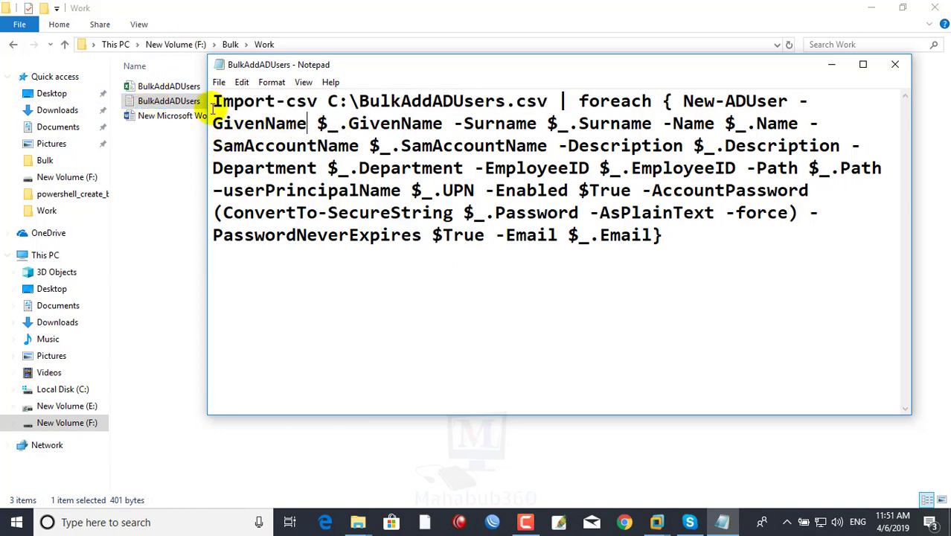
Examine the GivenName, Surname and Name parameters with their matching $_ column variables in the New-ADUser command.
drag(214, 125, 550, 124)
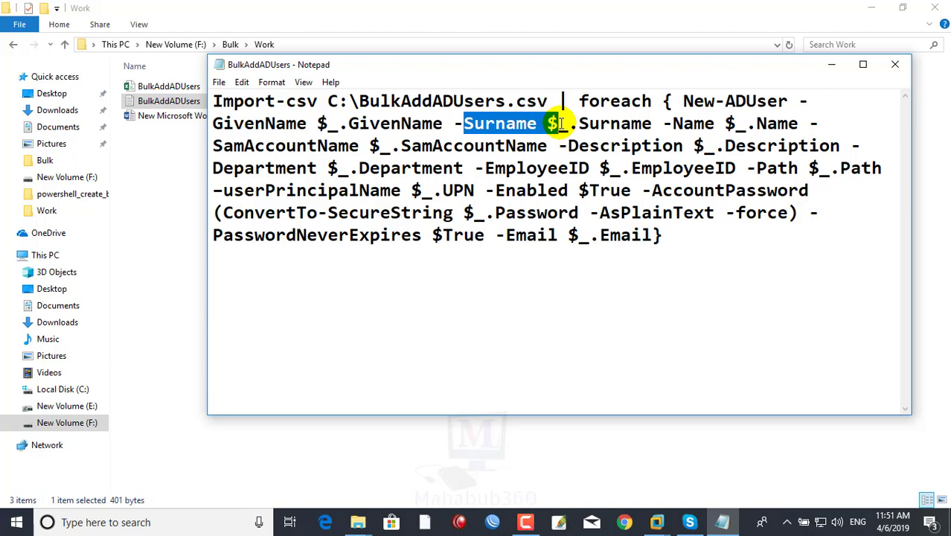
click(516, 123)
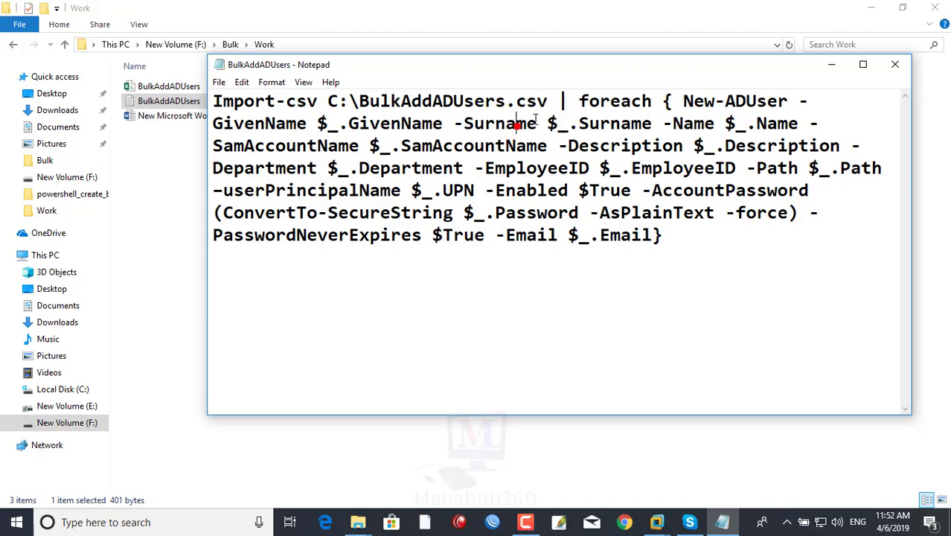
drag(549, 123, 655, 123)
drag(716, 124, 674, 124)
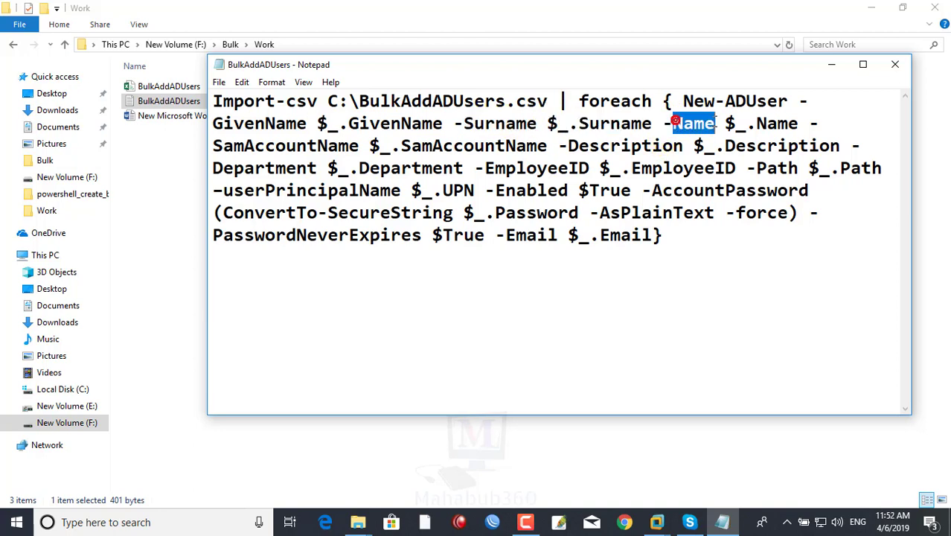
click(717, 143)
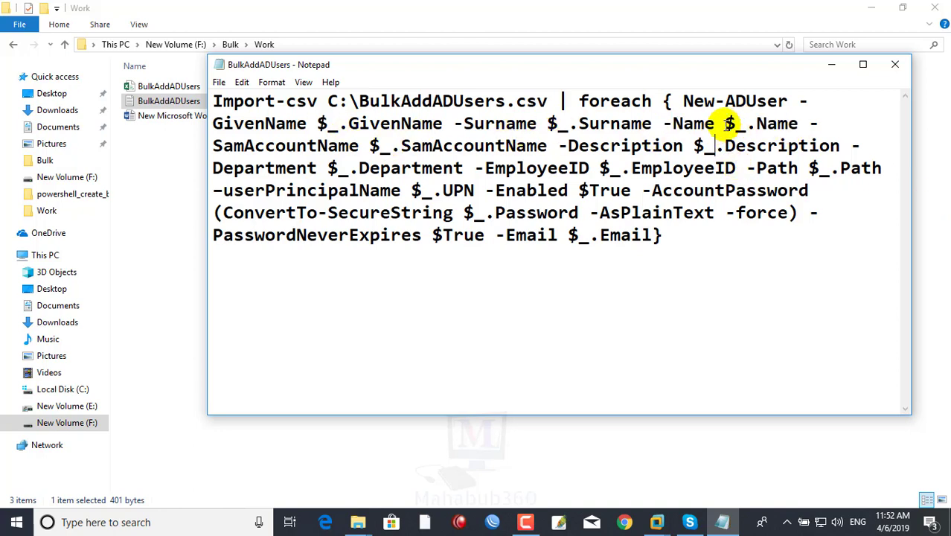
drag(725, 123, 820, 125)
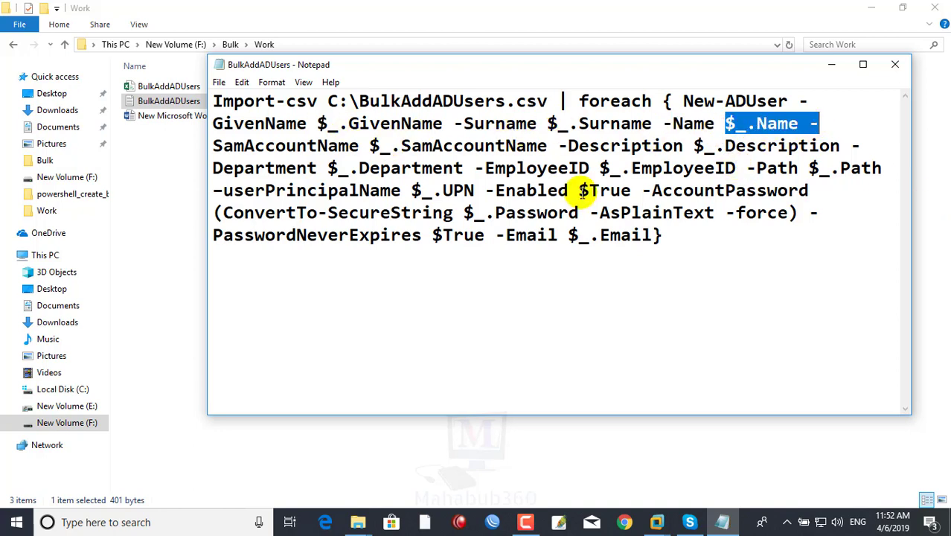
Examine the SamAccountName, Description and Department parameters with their $_ column variables.
double_click(213, 147)
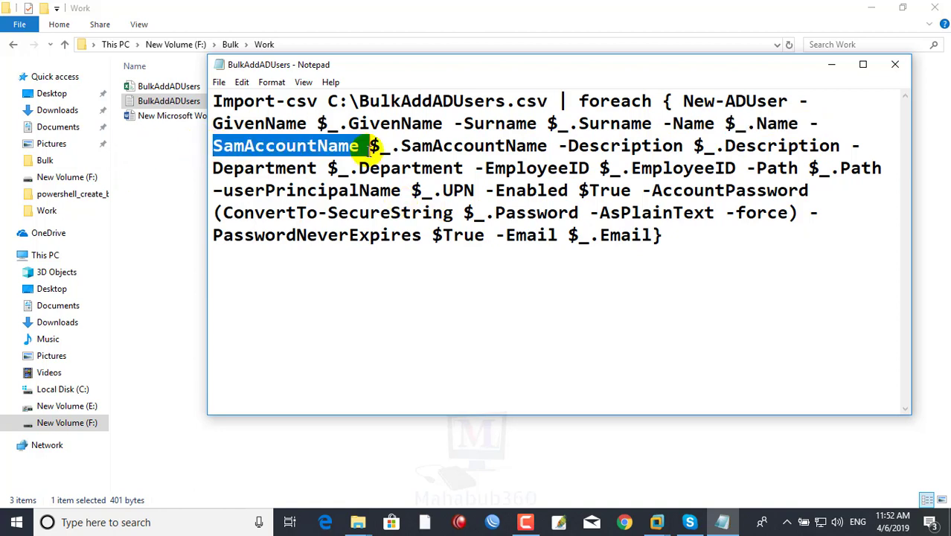
drag(212, 147, 372, 146)
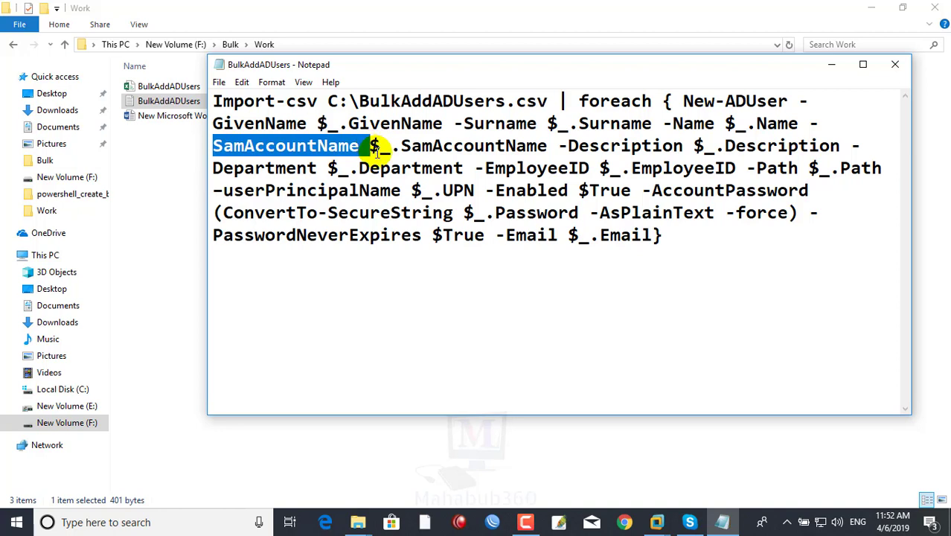
drag(370, 146, 560, 146)
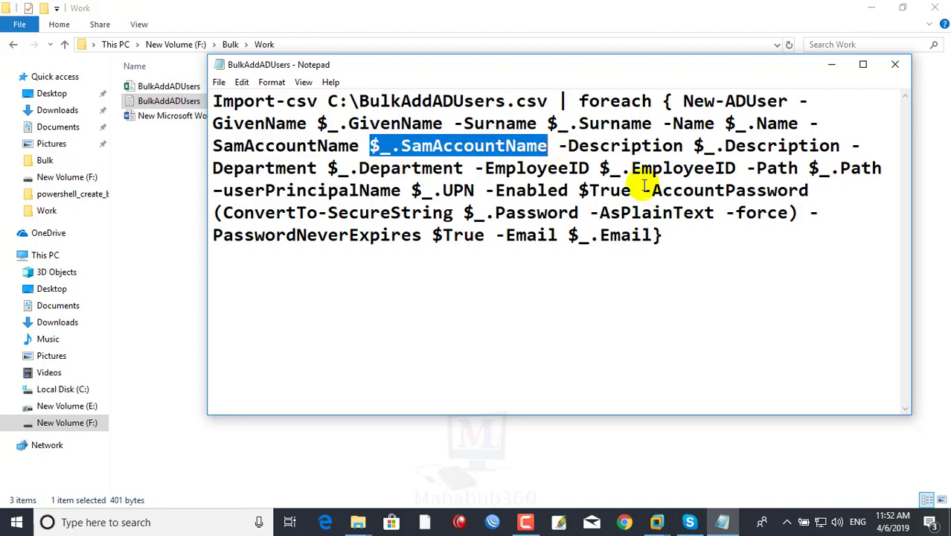
drag(568, 146, 715, 146)
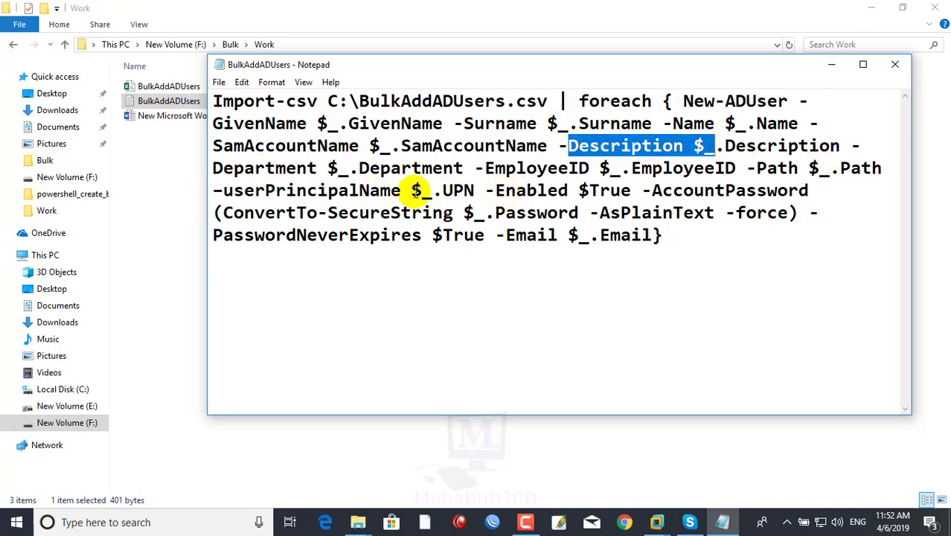
drag(214, 168, 349, 168)
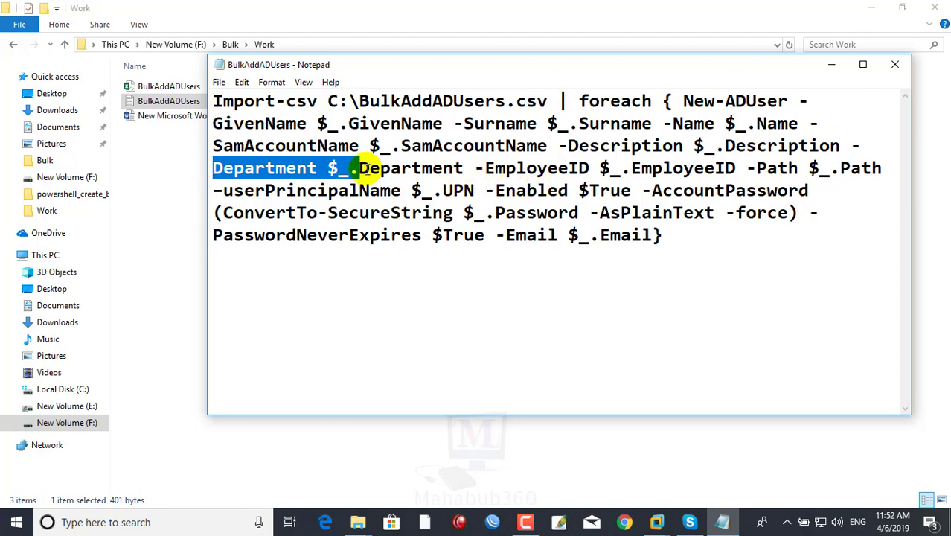
Examine the EmployeeID, Path and userPrincipalName parameters and the matching $_.UPN variable in the New-ADUser command.
click(360, 168)
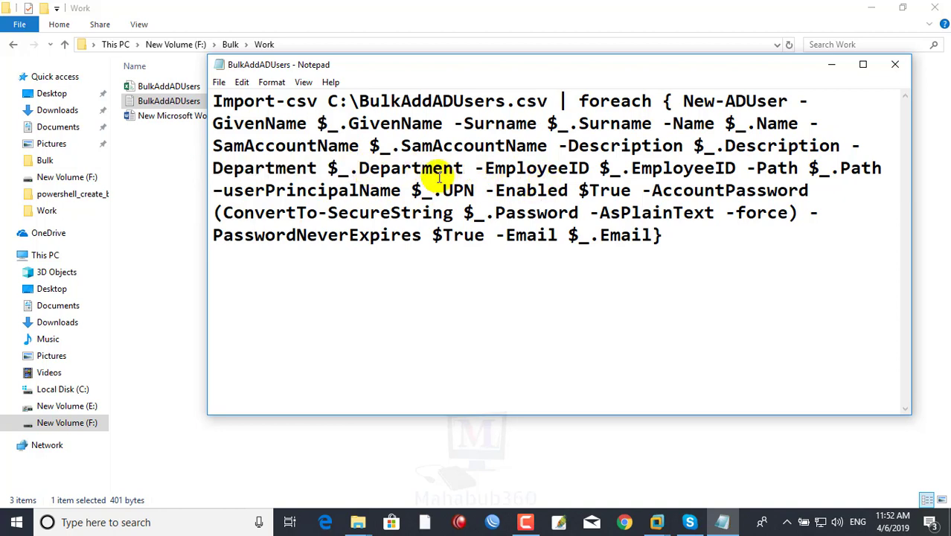
drag(485, 169, 592, 171)
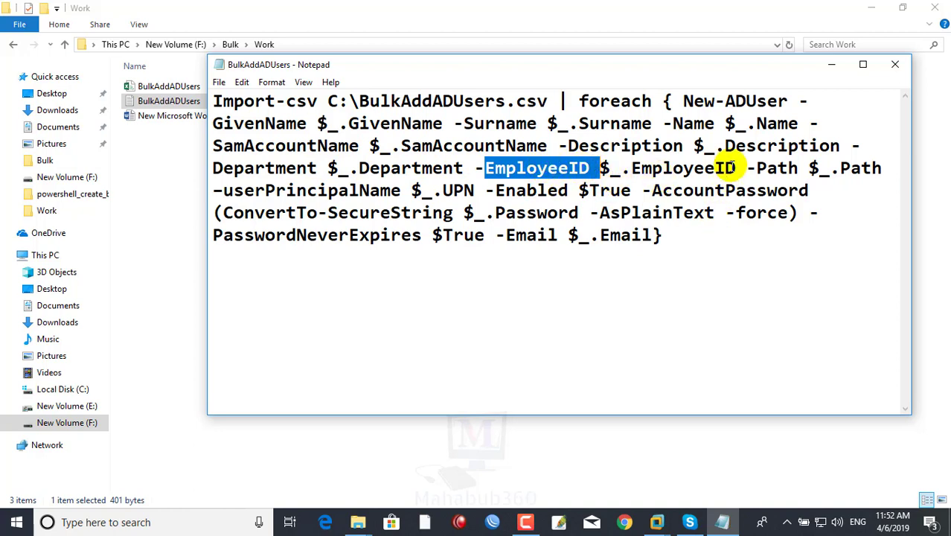
click(750, 169)
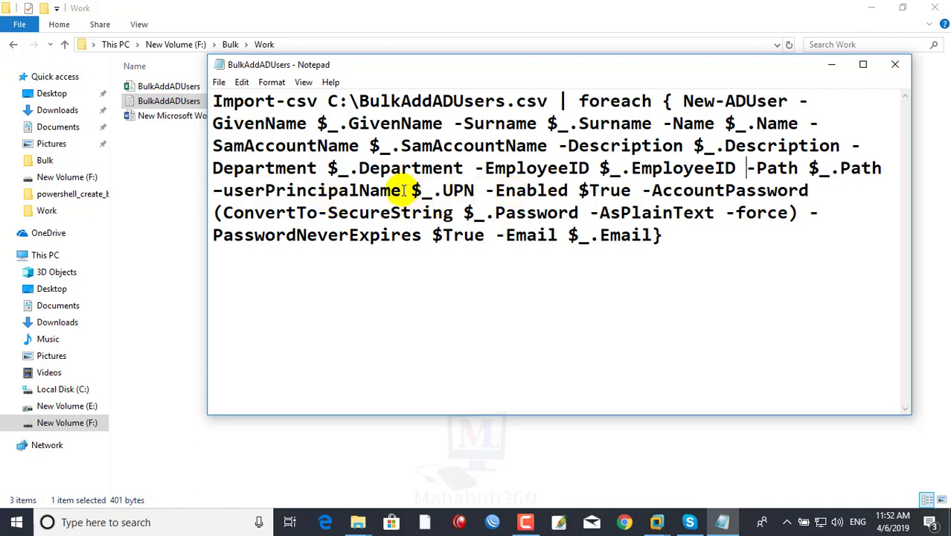
drag(392, 191, 255, 192)
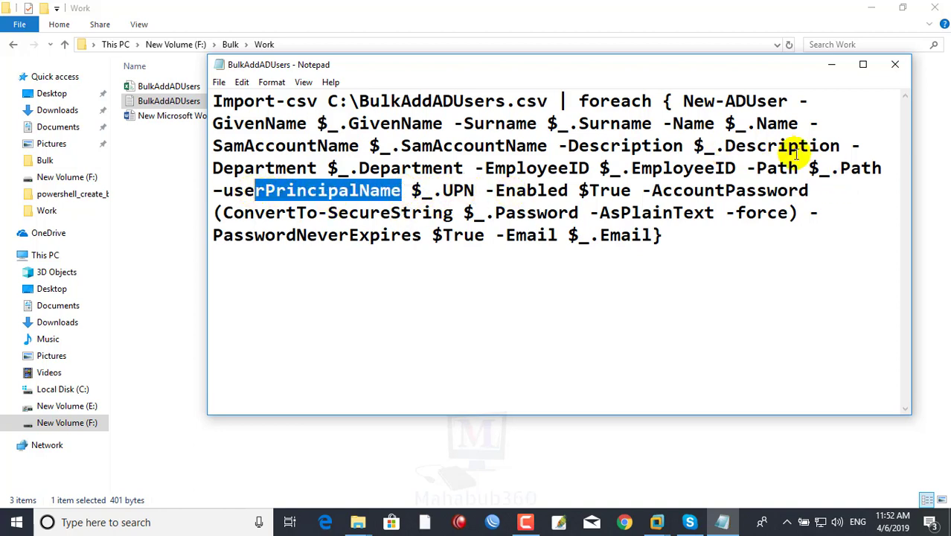
click(223, 190)
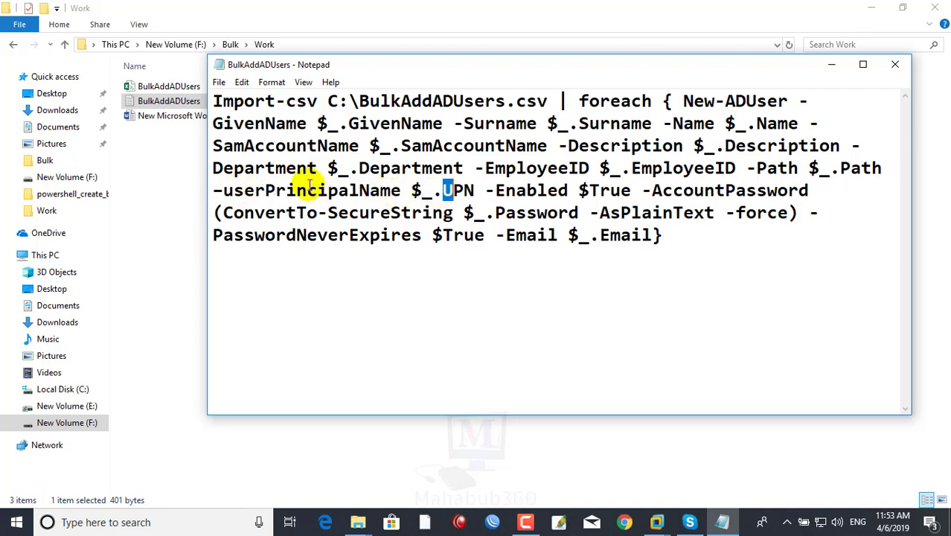
drag(444, 190, 474, 190)
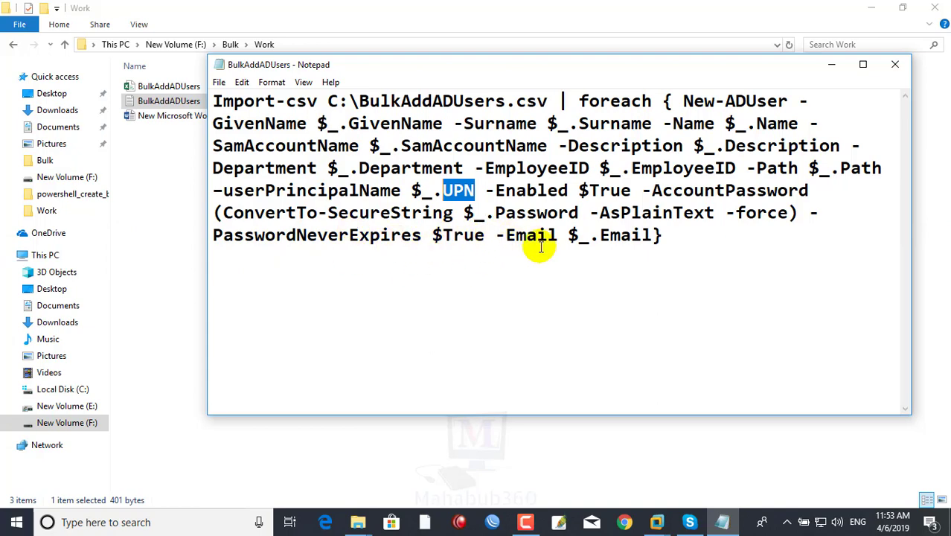
Review the closing Email parameter and the complete command, and close the BulkAddADUsers text file.
click(600, 235)
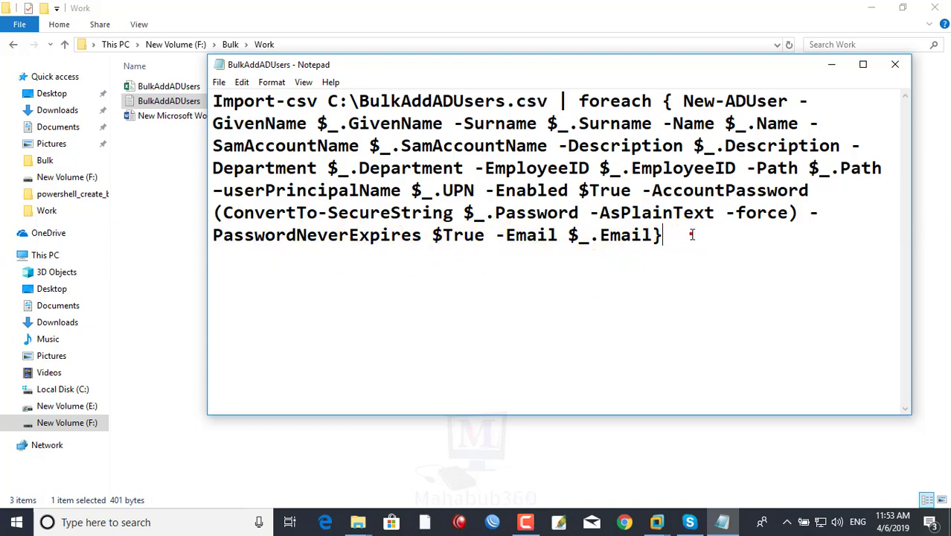
key(ctrl+a)
click(463, 301)
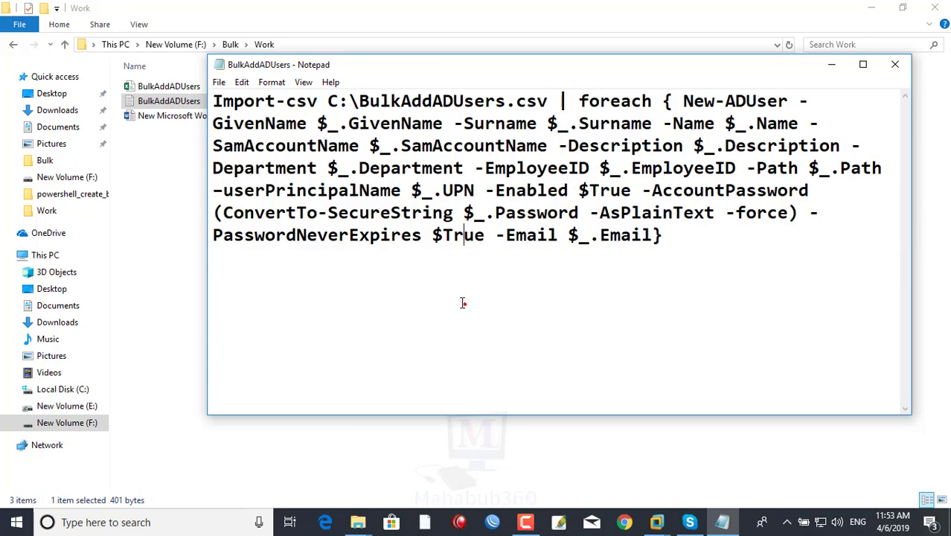
click(895, 65)
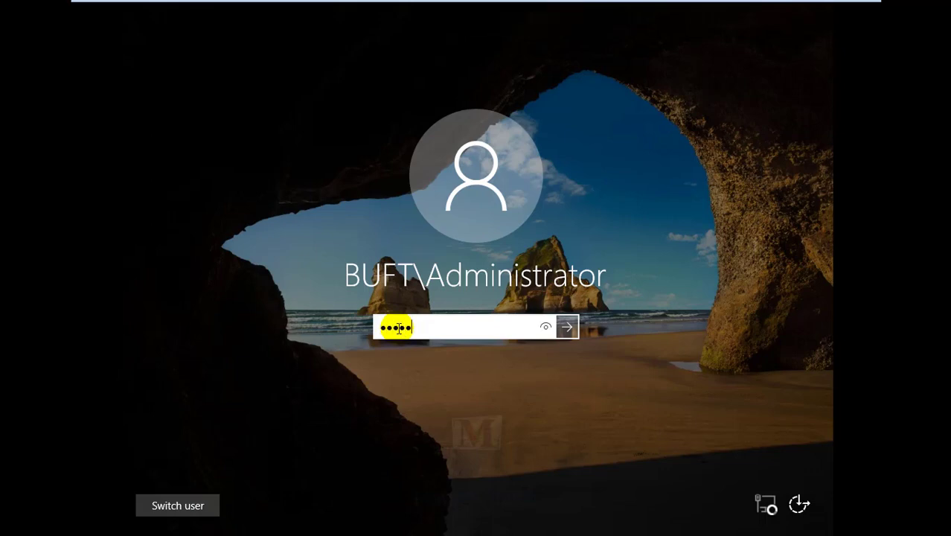
Sign in to the server as BUFT\Administrator with the account password and refresh the desktop.
text(•••)
click(567, 326)
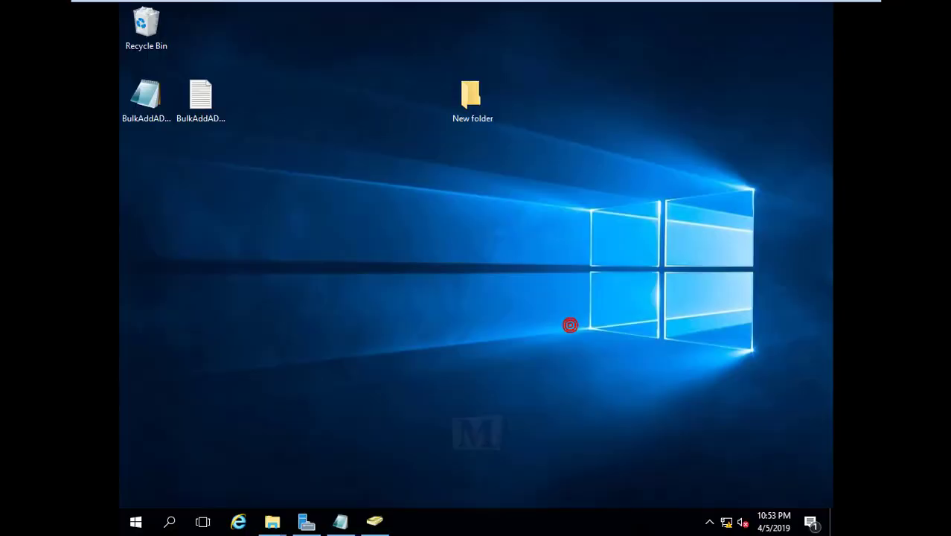
right_click(346, 237)
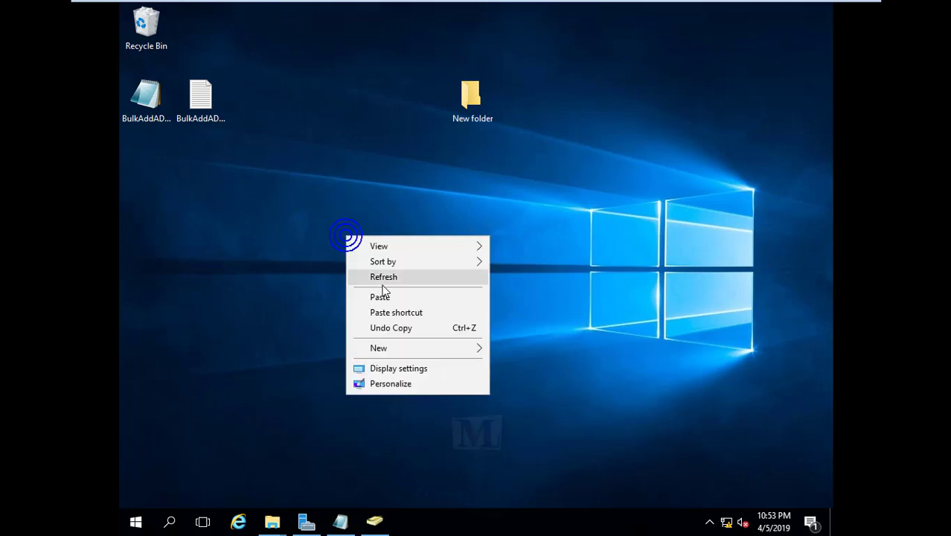
click(382, 285)
Copy the BulkAddADUsers CSV file on the server desktop and move its icon to an empty desktop area.
key(Right)
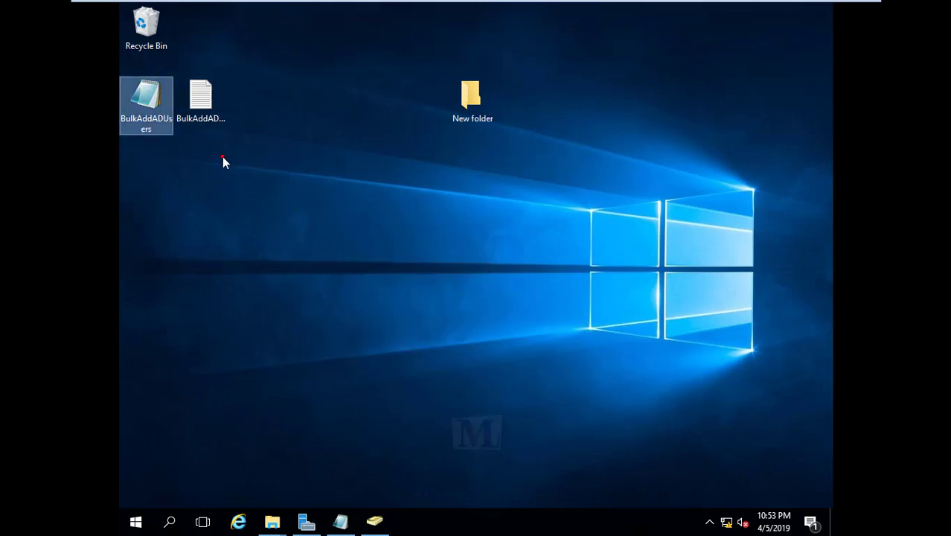
key(Right)
click(165, 119)
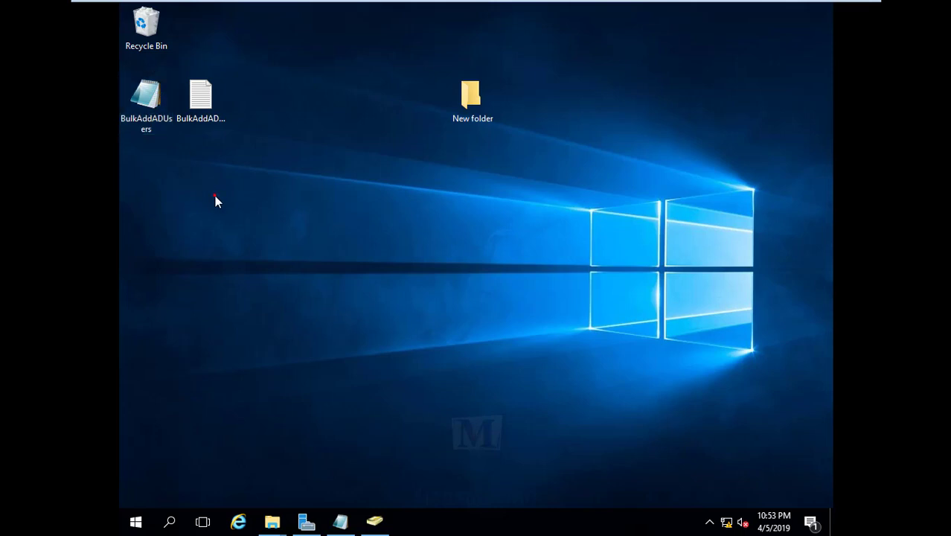
right_click(148, 106)
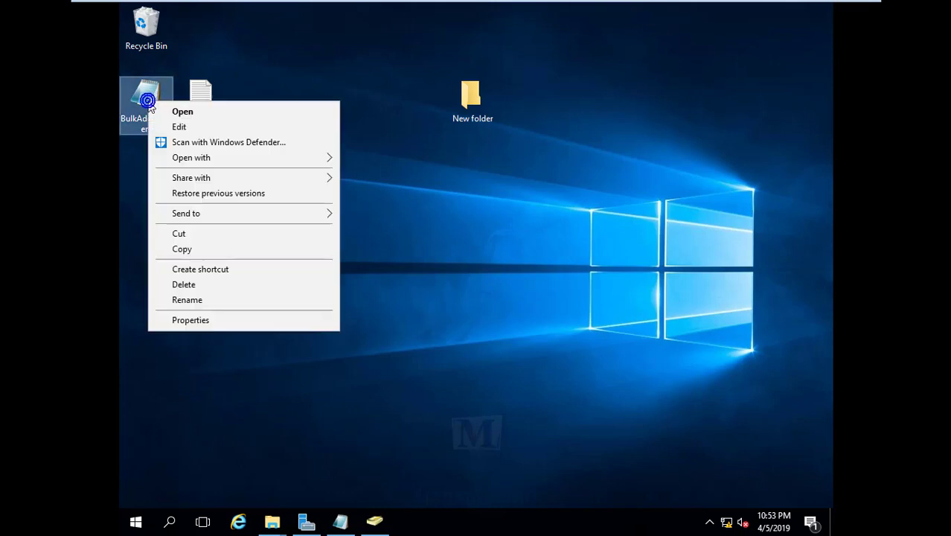
click(186, 252)
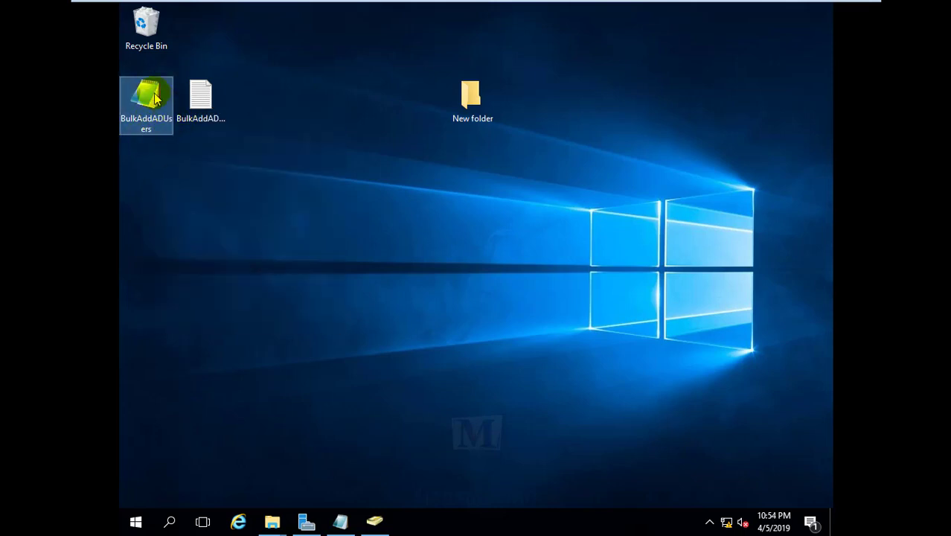
drag(149, 130, 295, 210)
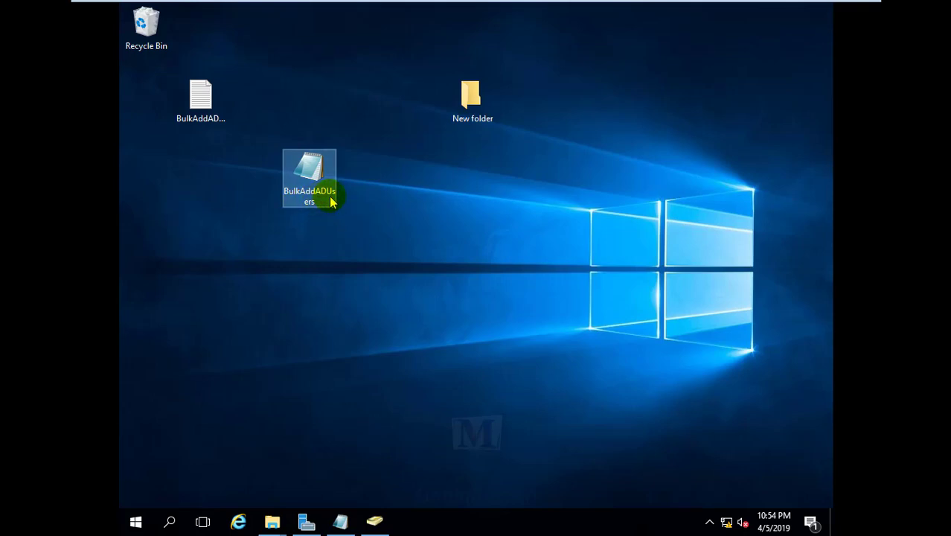
Open the BulkAddADUsers CSV file to view its user records and close it again.
click(322, 192)
right_click(319, 181)
click(364, 325)
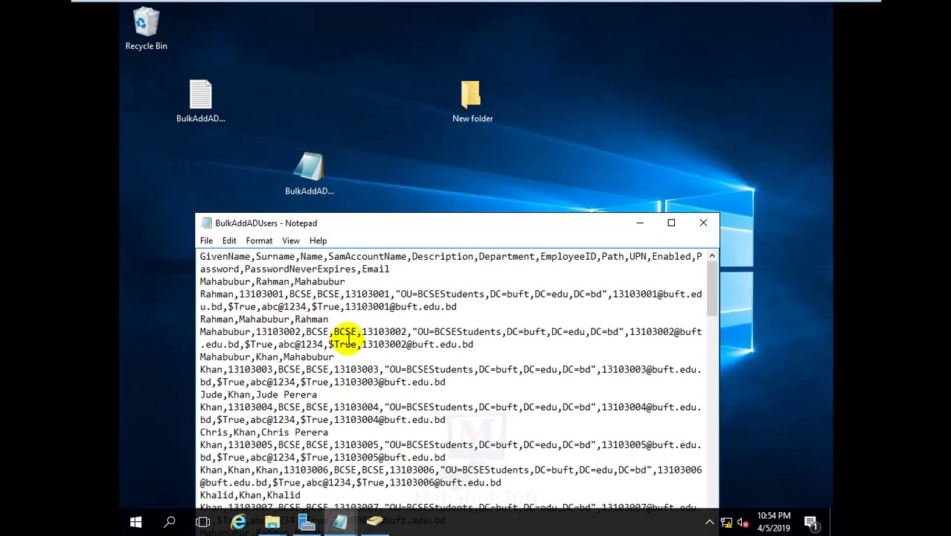
click(703, 222)
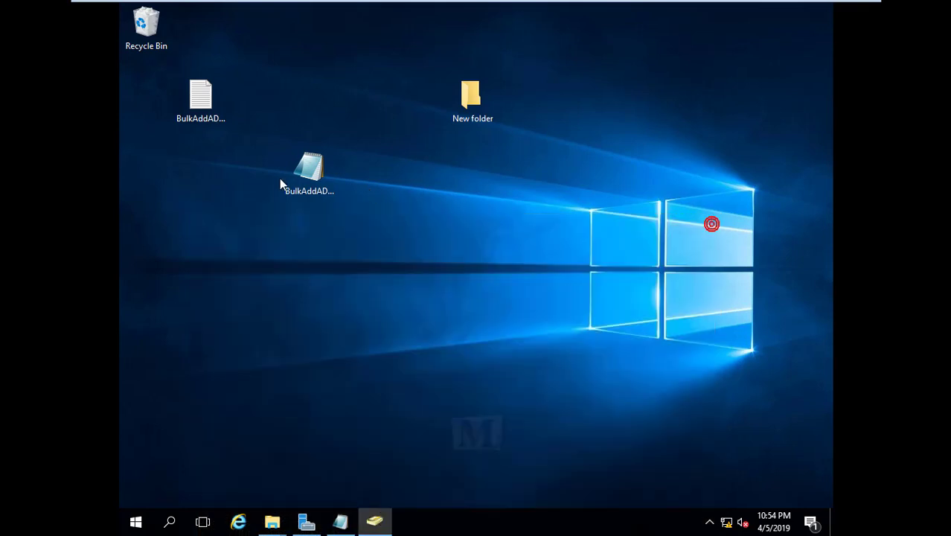
Copy the BulkAddADUsers CSV file from the desktop and open the root of Local Disk (C:).
click(299, 172)
right_click(299, 172)
click(335, 321)
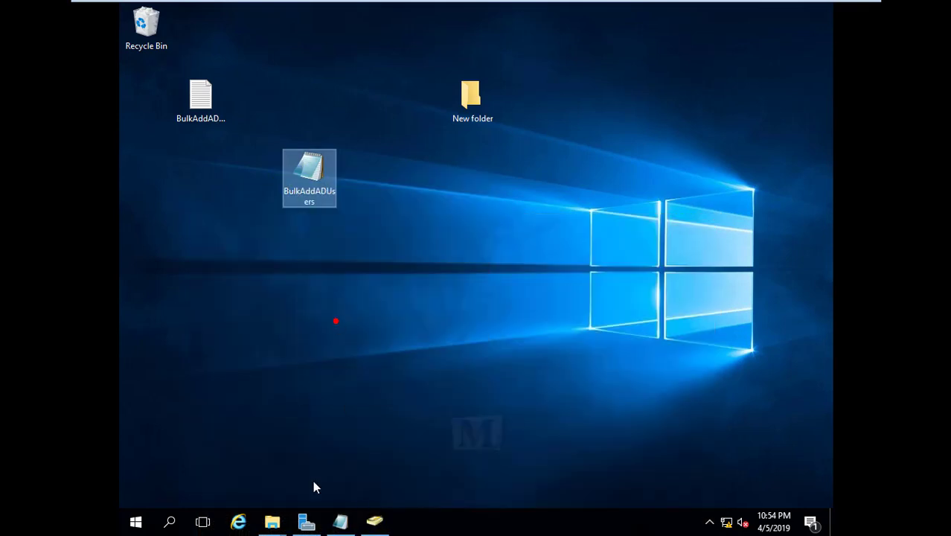
mouse_move(281, 525)
click(314, 417)
Paste the copied BulkAddADUsers CSV file into the root of Local Disk (C:).
key(ctrl+v)
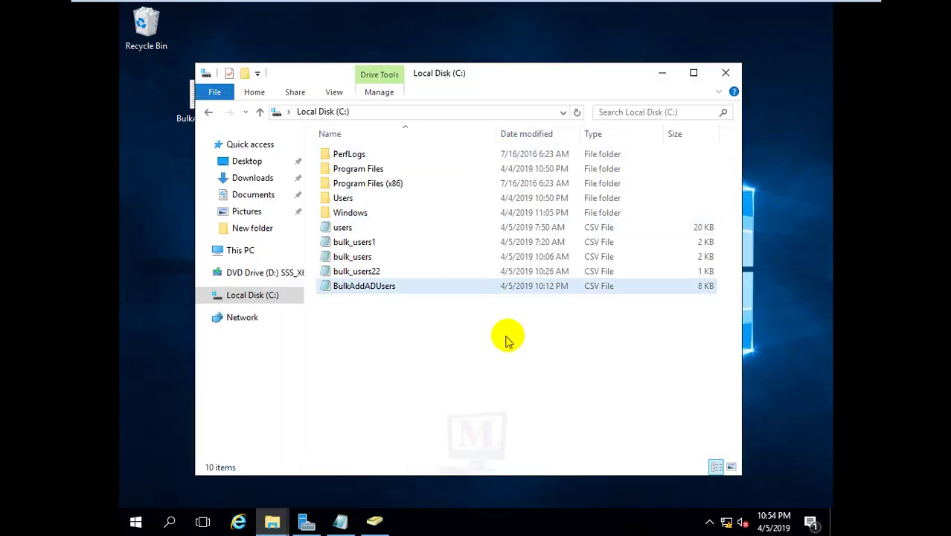
click(436, 363)
click(374, 290)
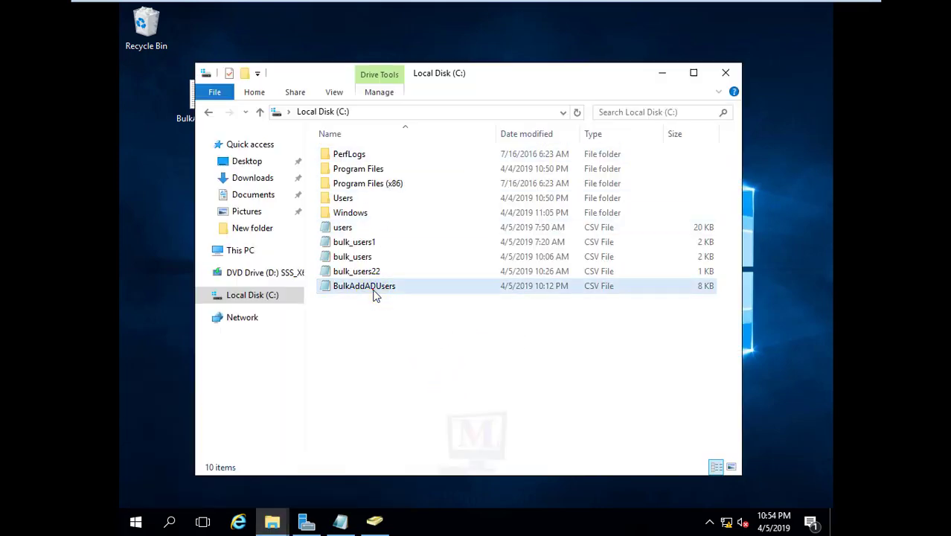
click(404, 339)
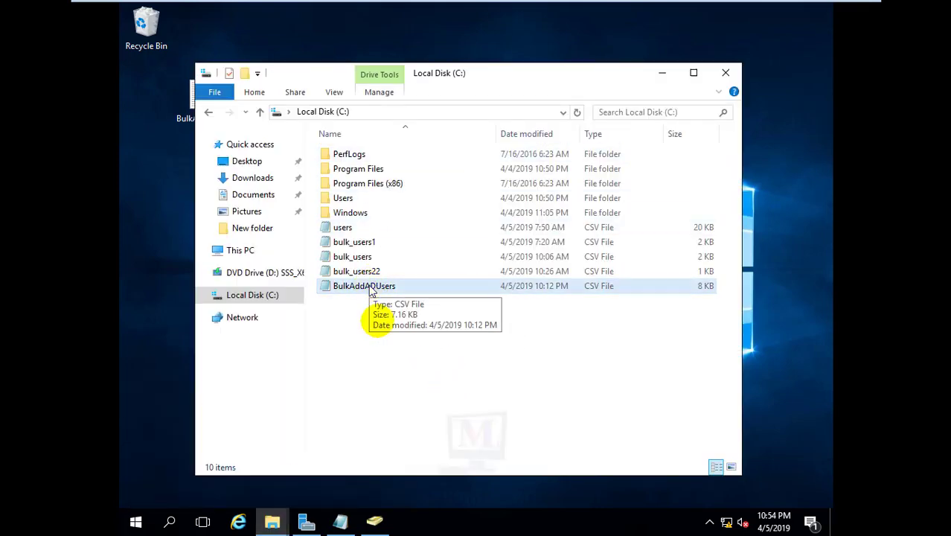
right_click(377, 335)
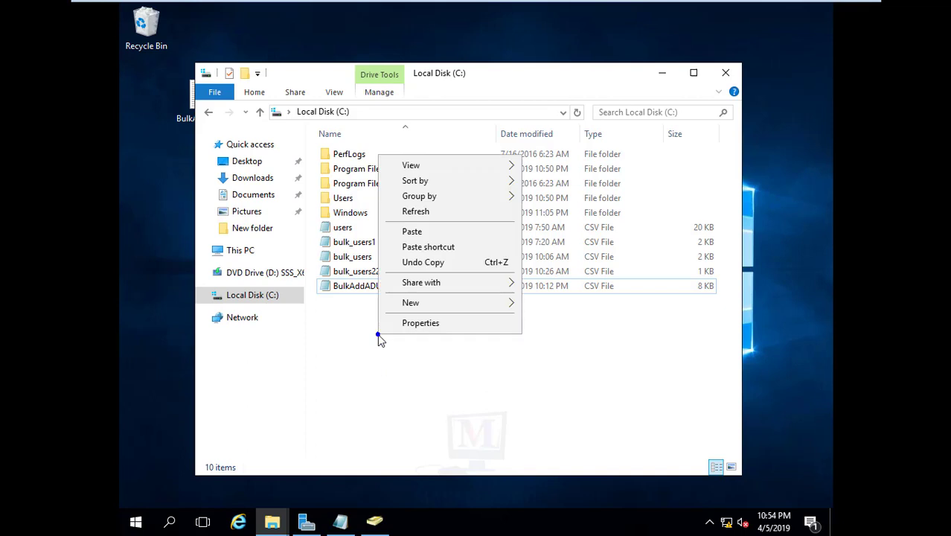
click(412, 231)
click(389, 156)
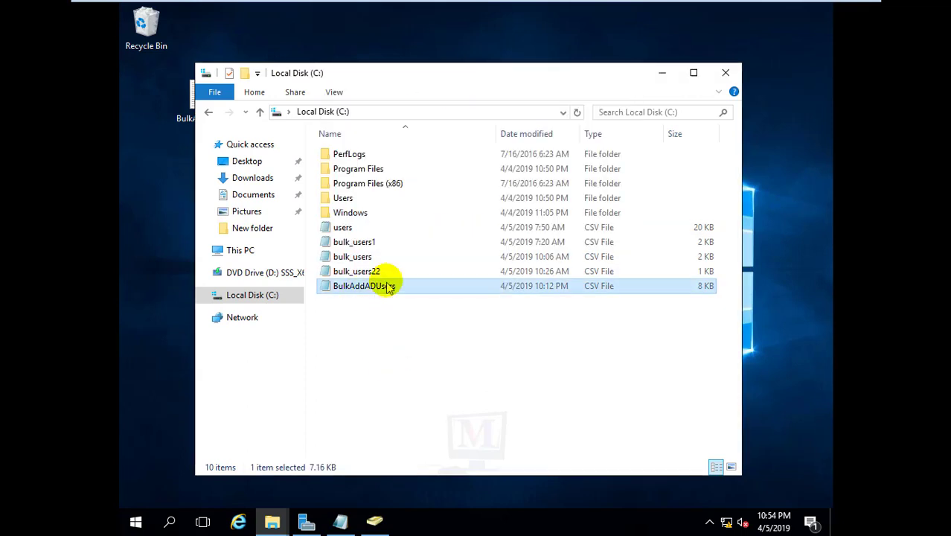
click(415, 353)
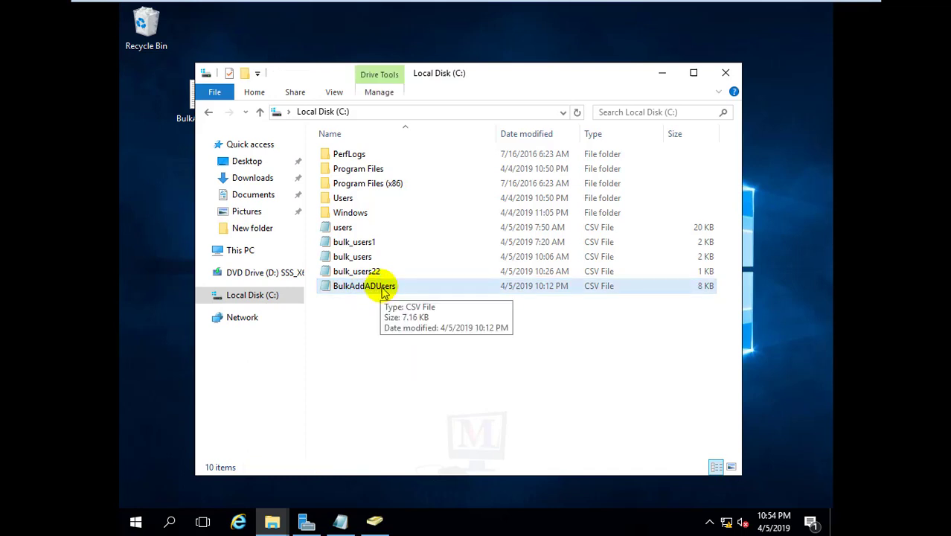
Browse from Local Disk (C:) to the Users\Administrator\Desktop folder and select the BulkAddADUsers CSV file.
double_click(341, 199)
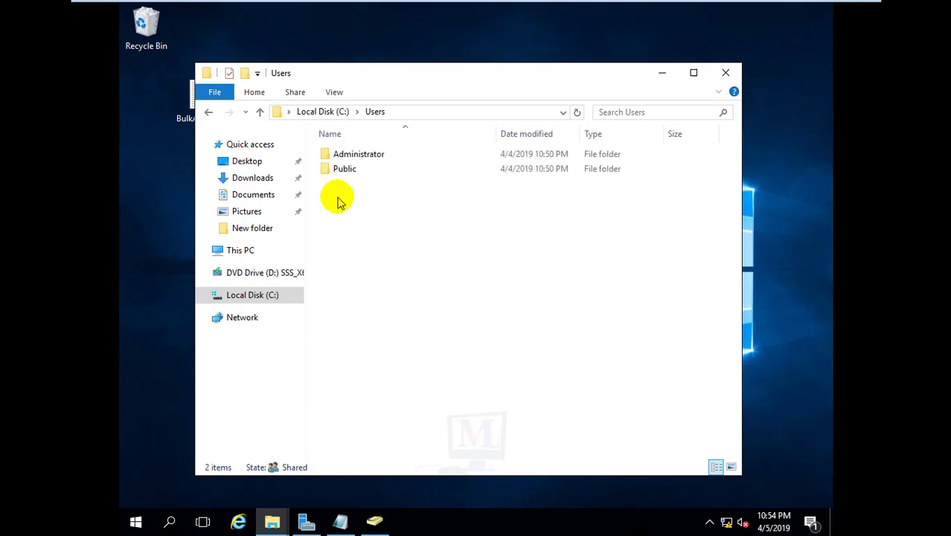
double_click(346, 156)
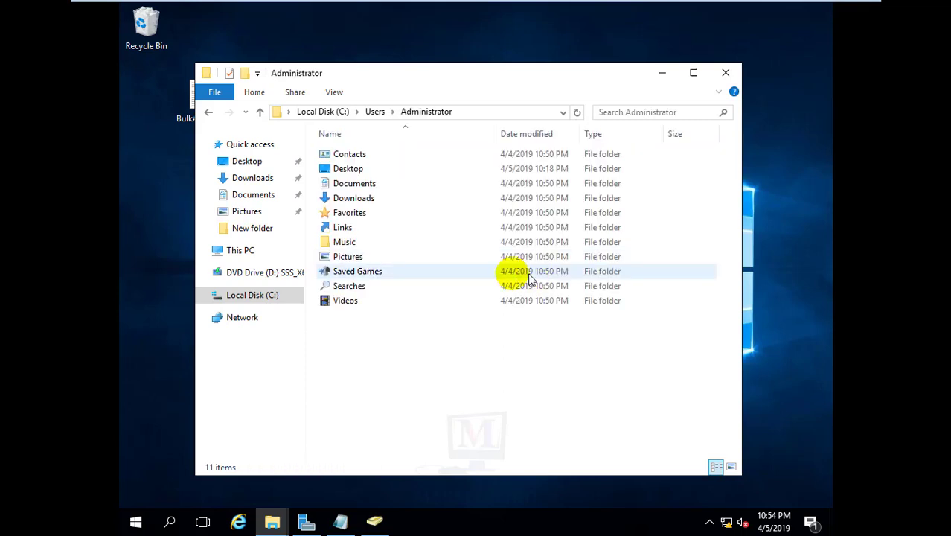
double_click(356, 168)
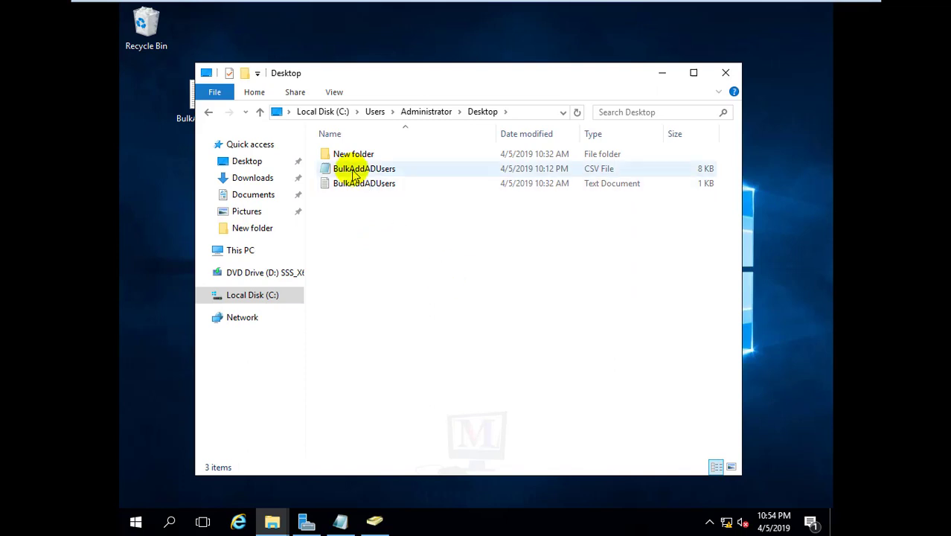
click(353, 170)
Copy the full folder path C:\Users\Administrator\Desktop.
click(516, 112)
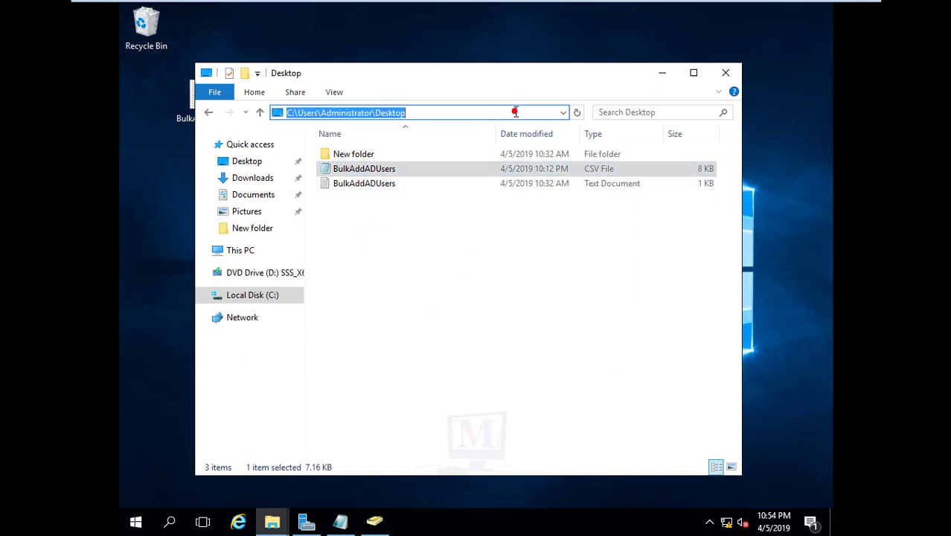
click(395, 255)
click(563, 112)
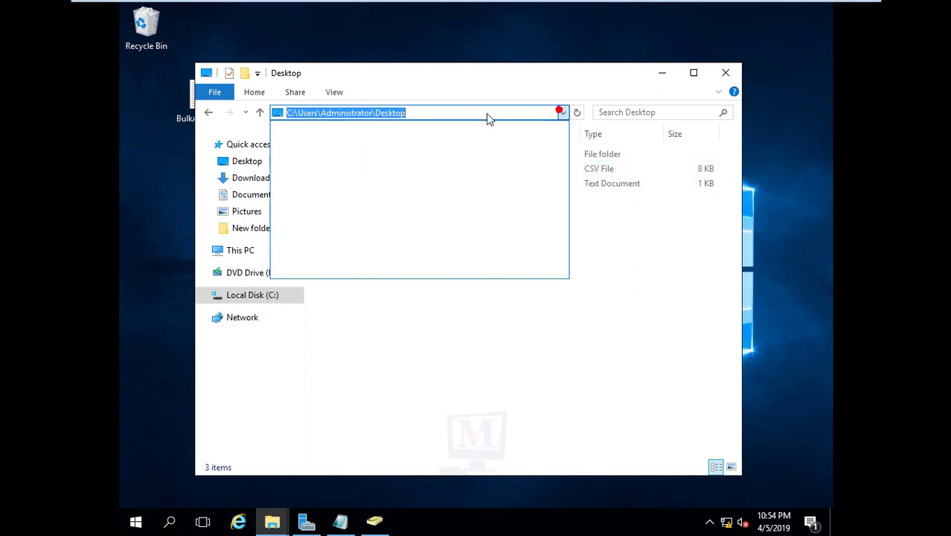
click(431, 113)
right_click(376, 112)
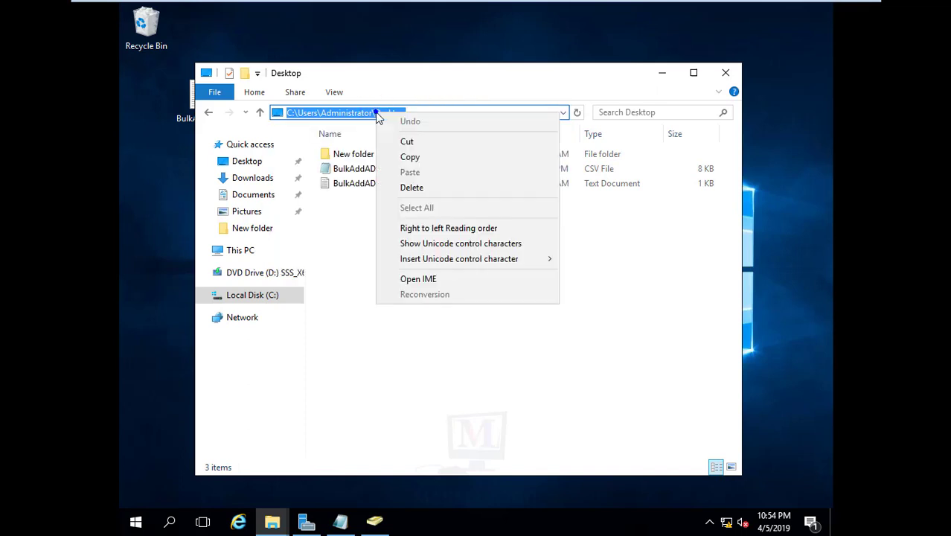
click(410, 158)
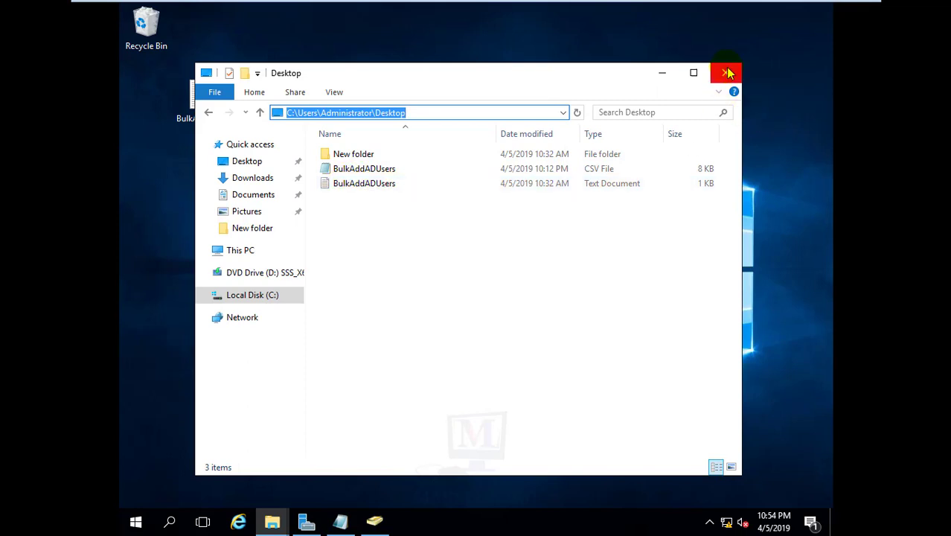
Close the Desktop folder and, in the BulkAddADUsers text file, try changing the CSV path to C:\Users\Administrator\Desktop\BulkAddADUsers.csv.
click(725, 73)
double_click(199, 107)
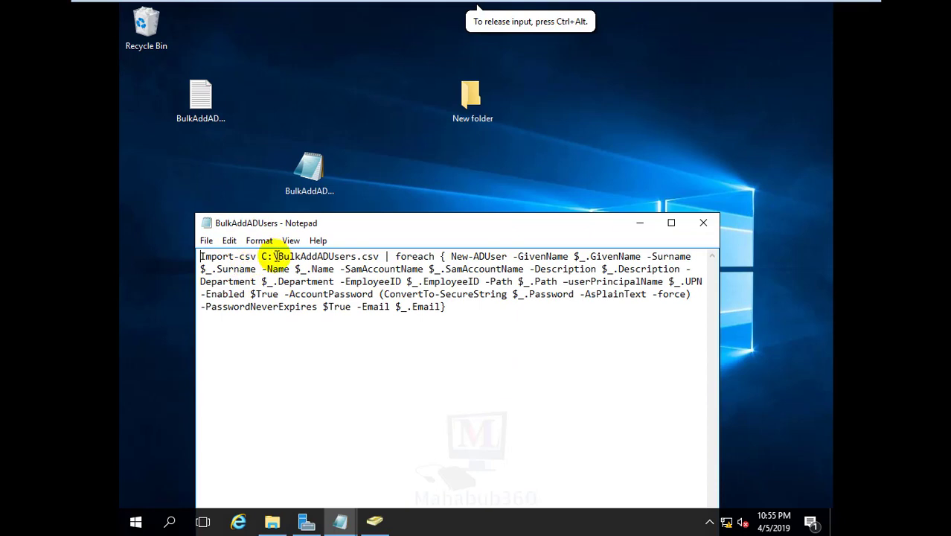
click(342, 256)
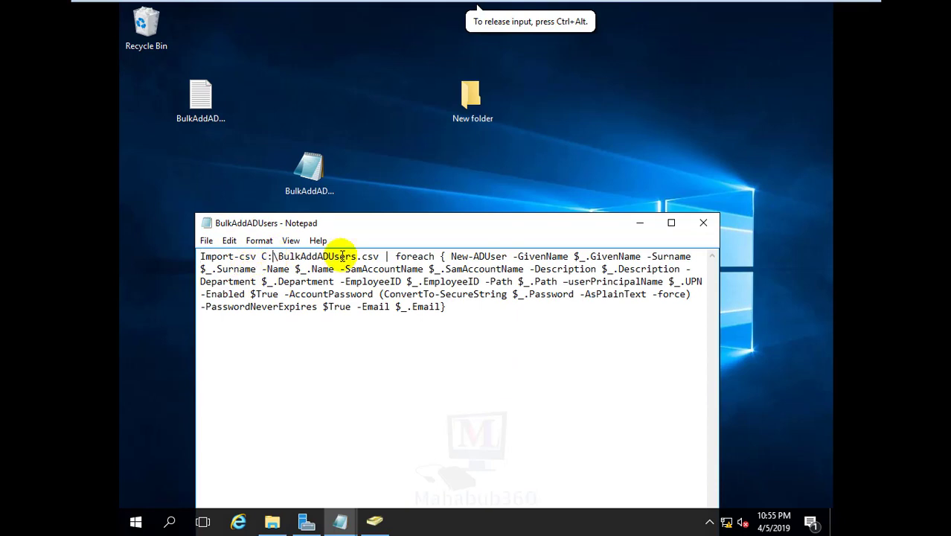
key(ctrl+v)
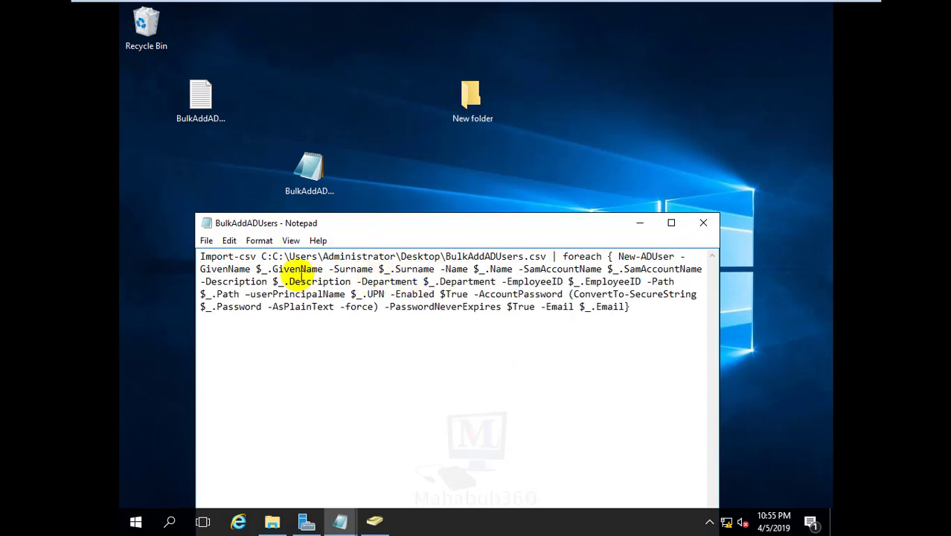
click(273, 256)
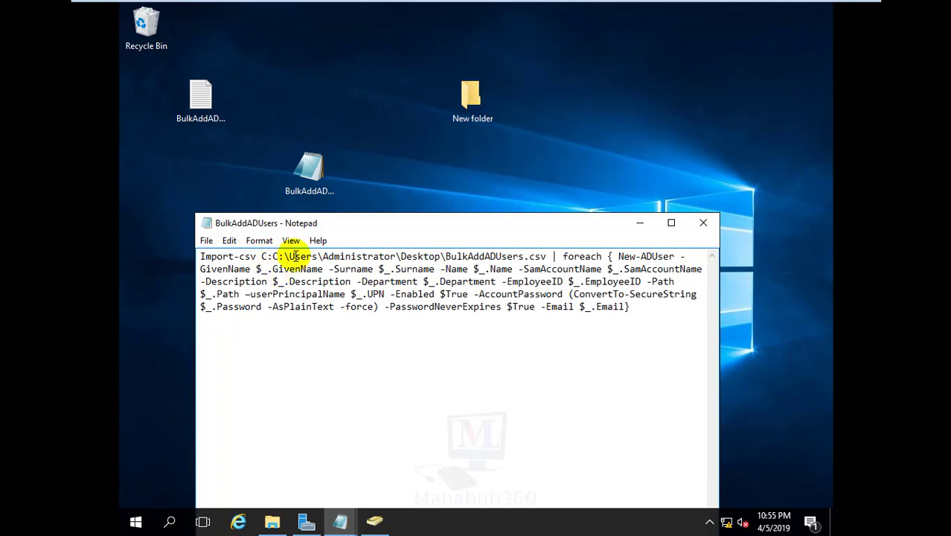
key(BackSpace)
key(BackSpace)
key(BackSpace)
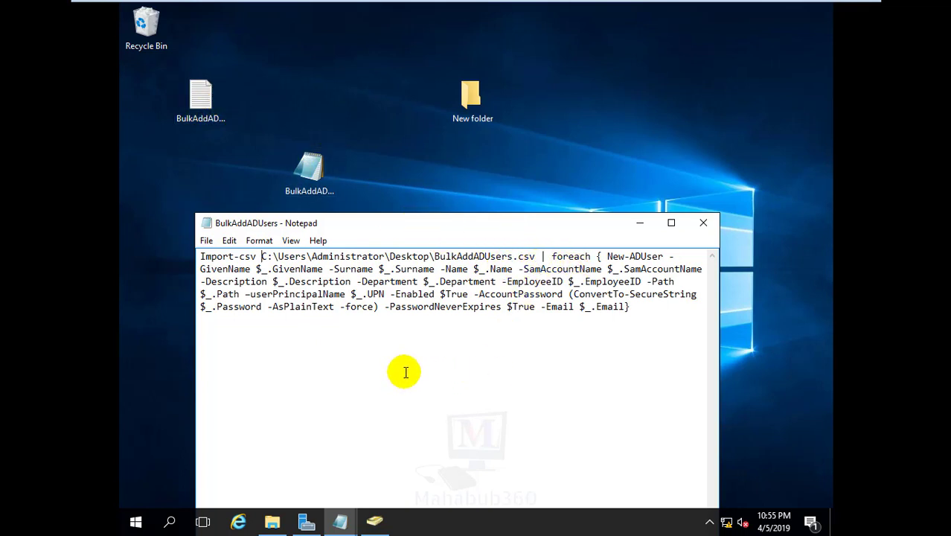
Discard the edit to the CSV path in the BulkAddADUsers text file.
key(shift+Left)
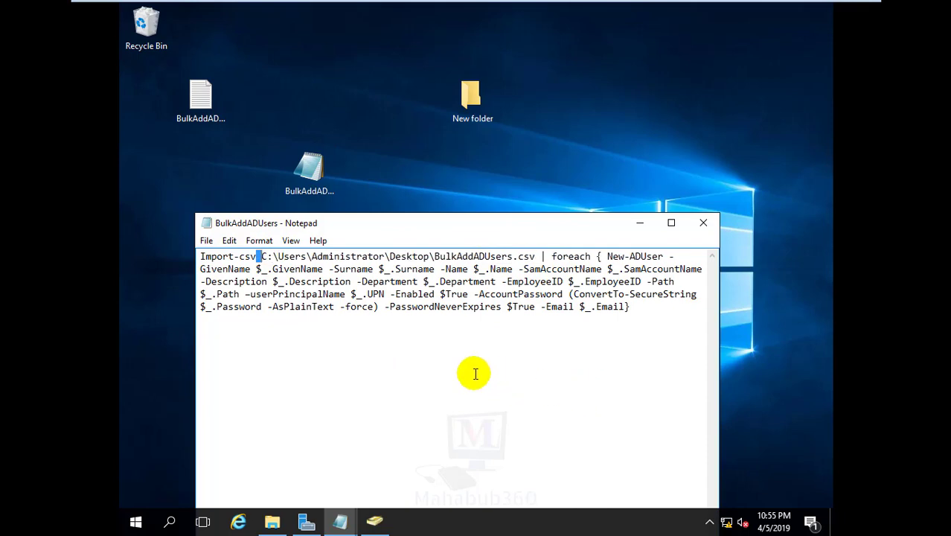
key(ctrl+z)
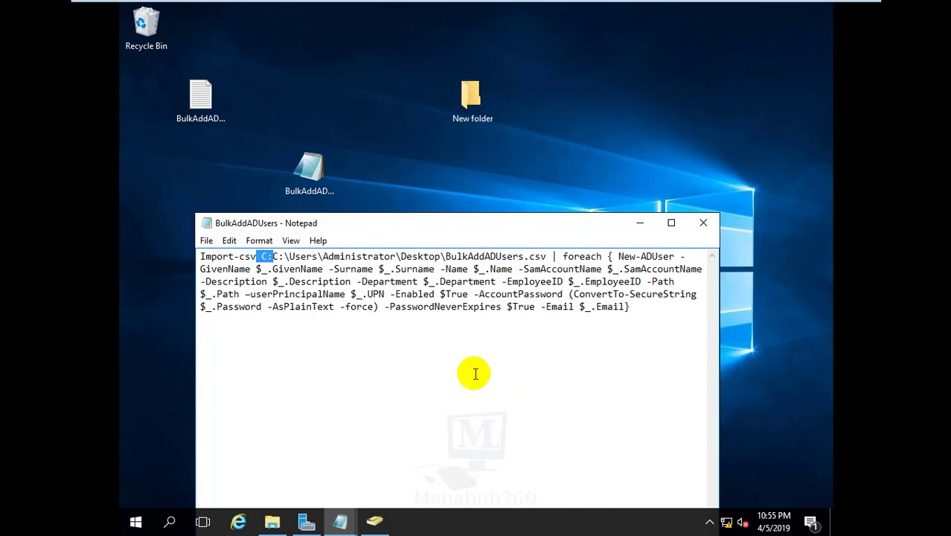
click(704, 222)
click(492, 271)
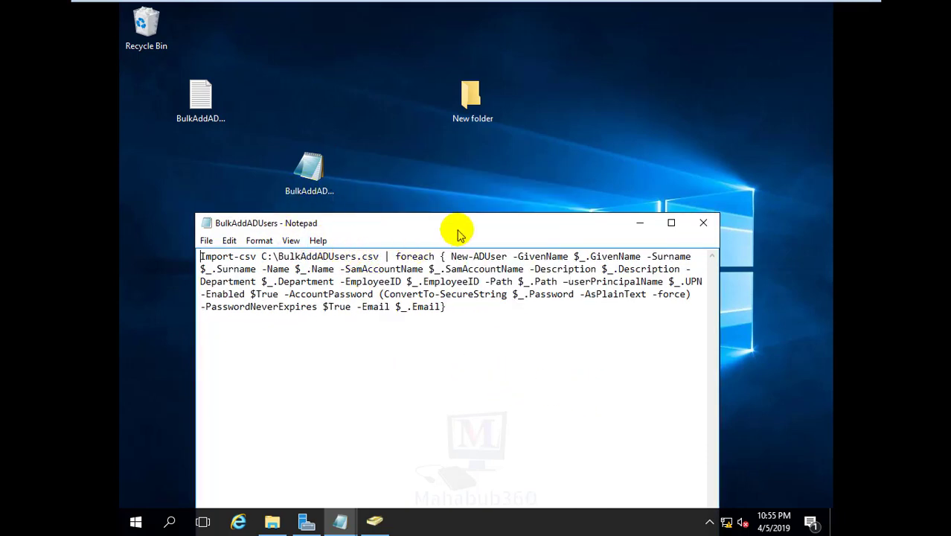
Copy the entire Import-csv / New-ADUser command from the BulkAddADUsers text file.
key(ctrl+a)
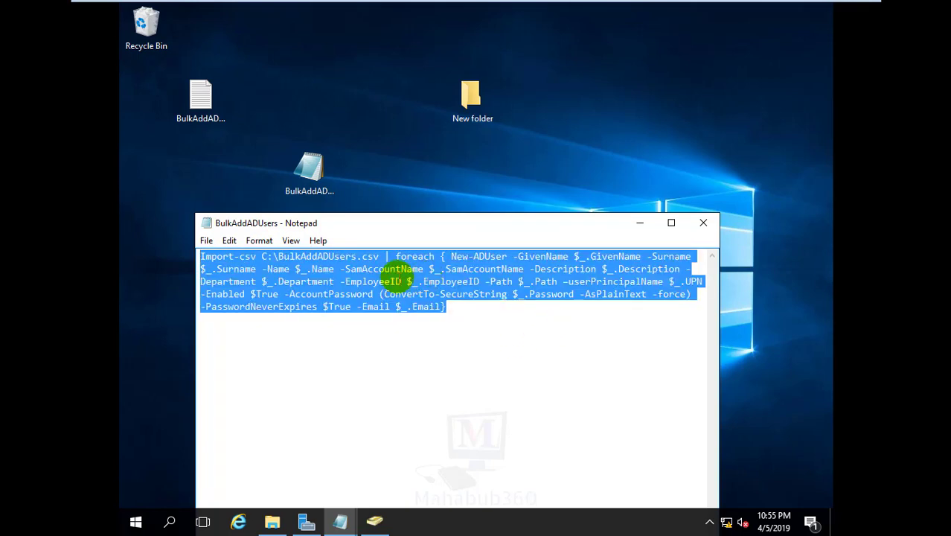
right_click(395, 268)
click(430, 319)
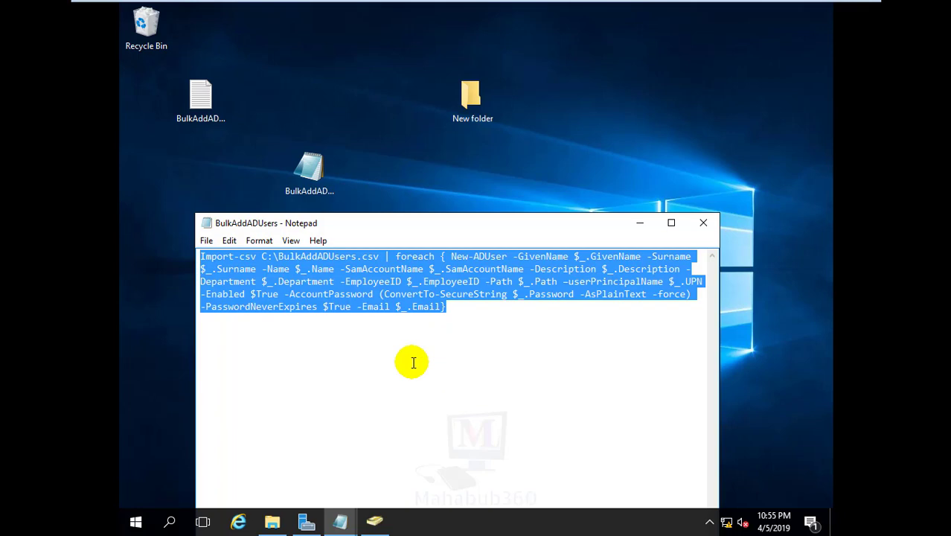
Switch to Server Manager and open Active Directory Users and Computers.
click(306, 522)
click(754, 49)
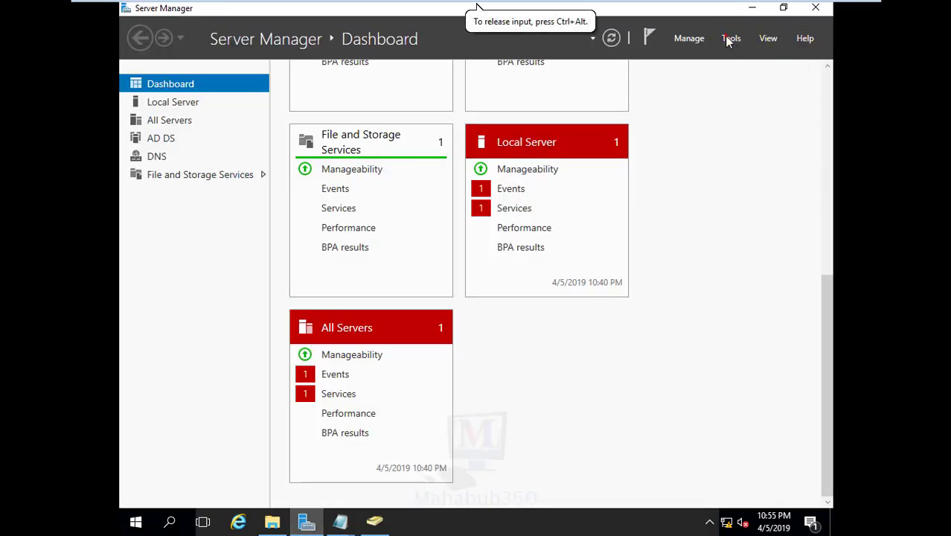
click(730, 41)
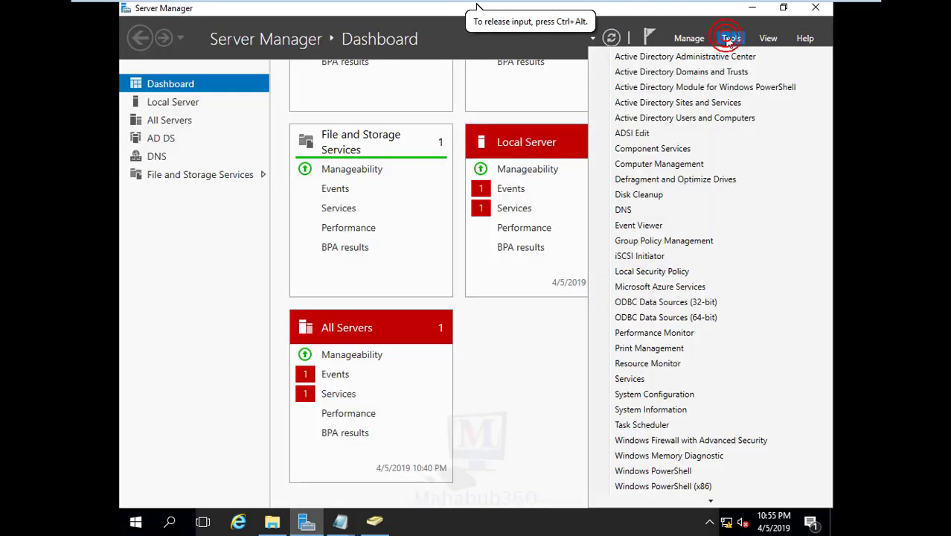
click(652, 119)
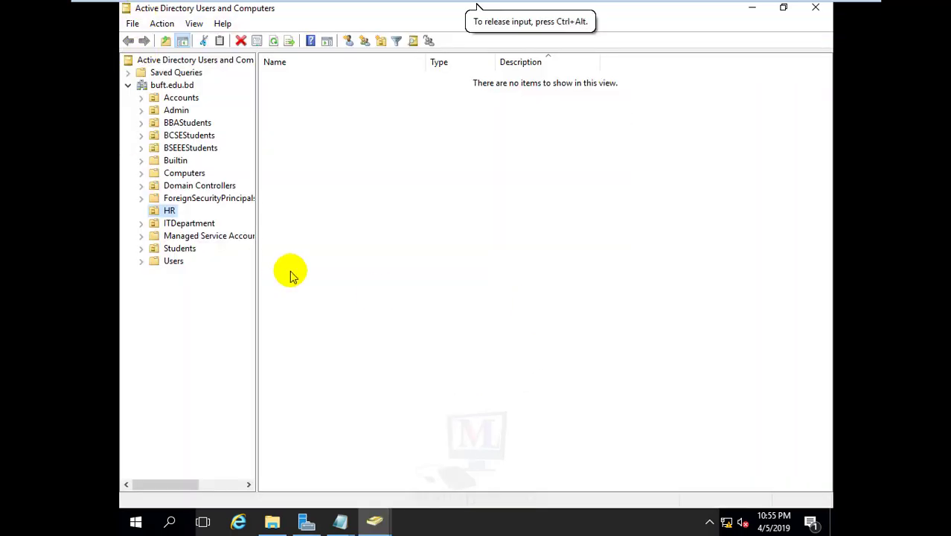
Inspect the contents of the Accounts, Admin, BBAStudents, BCSEStudents, BSEEEStudents, HR and ITDepartment organizational units.
click(169, 95)
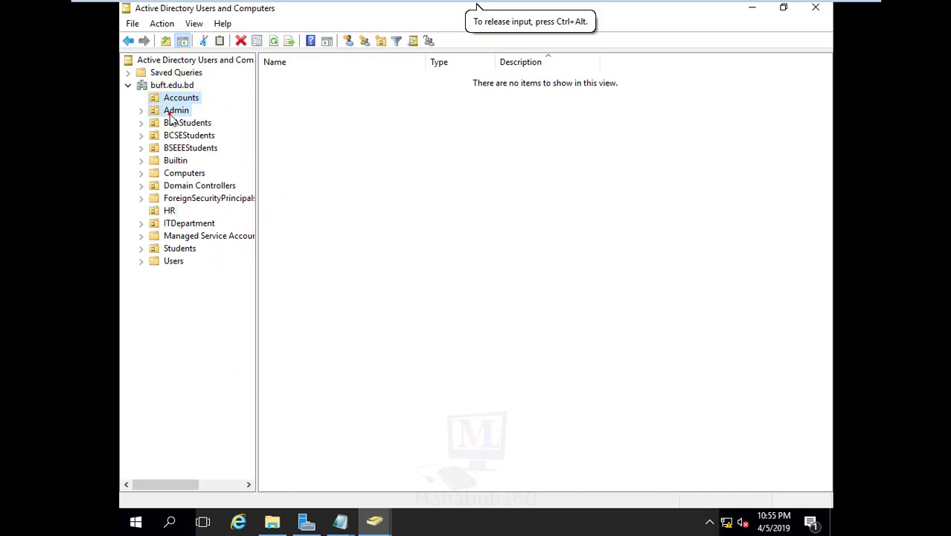
click(170, 112)
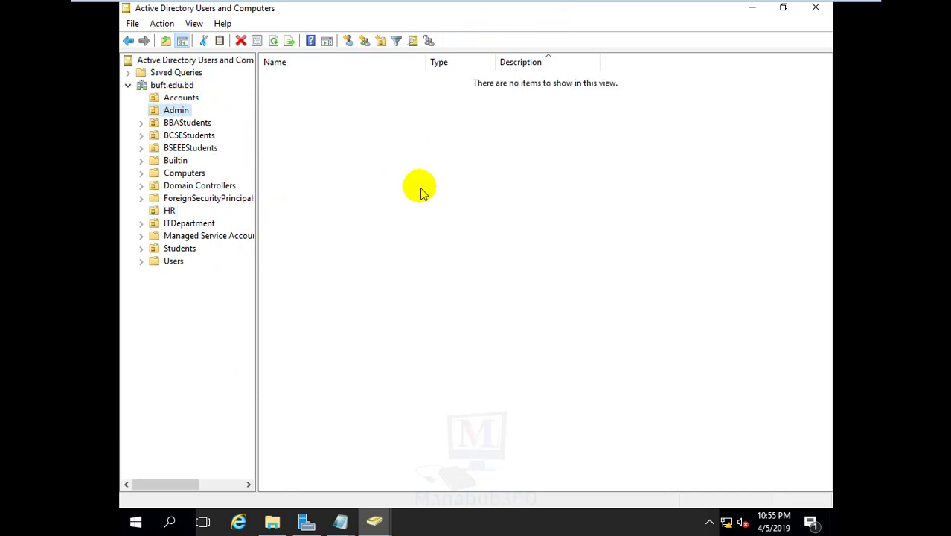
click(178, 124)
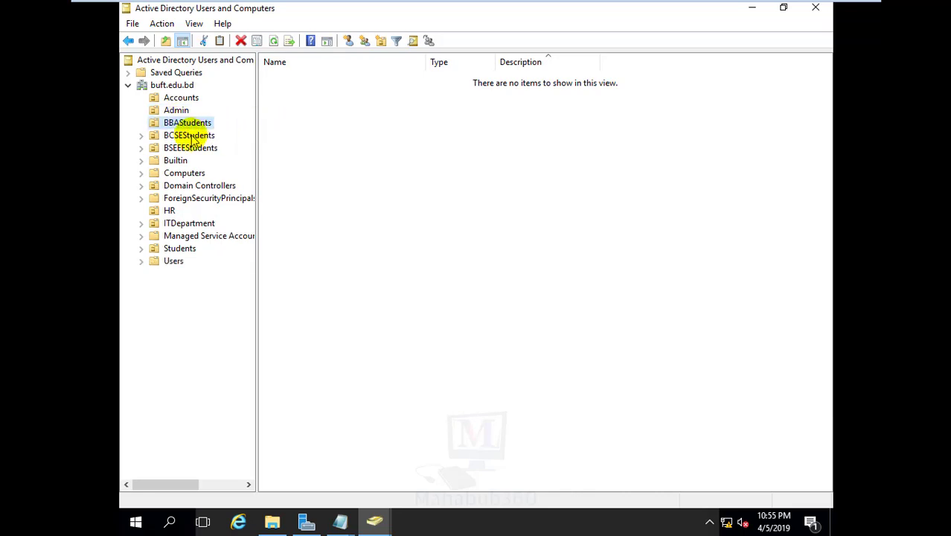
click(191, 137)
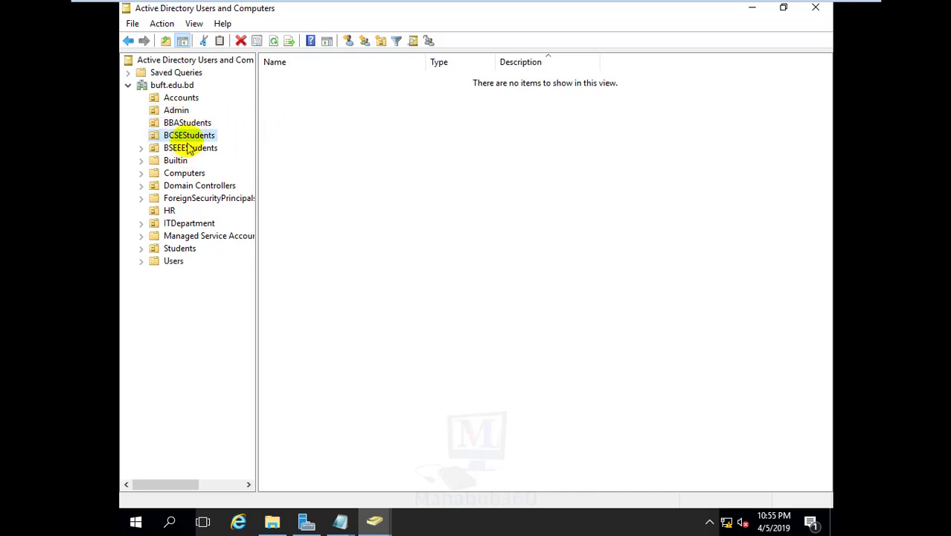
click(179, 145)
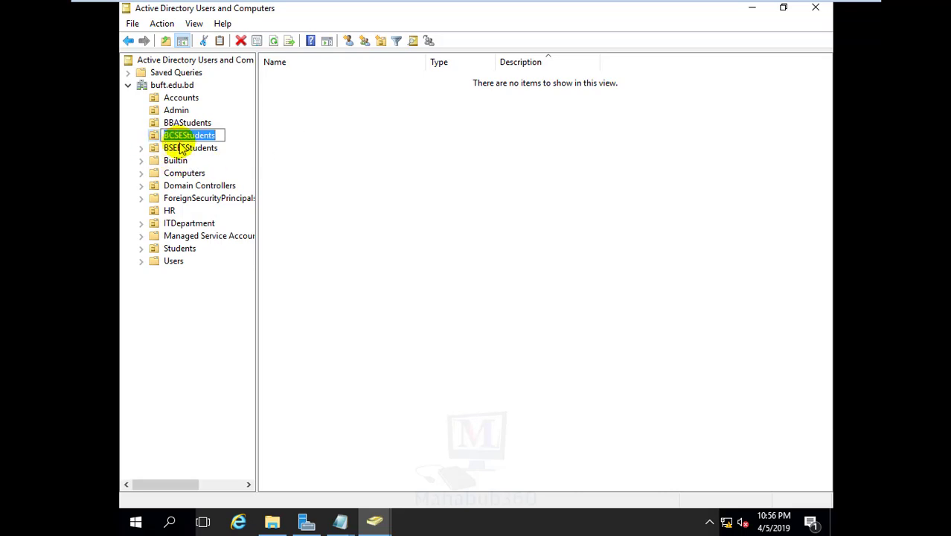
click(181, 148)
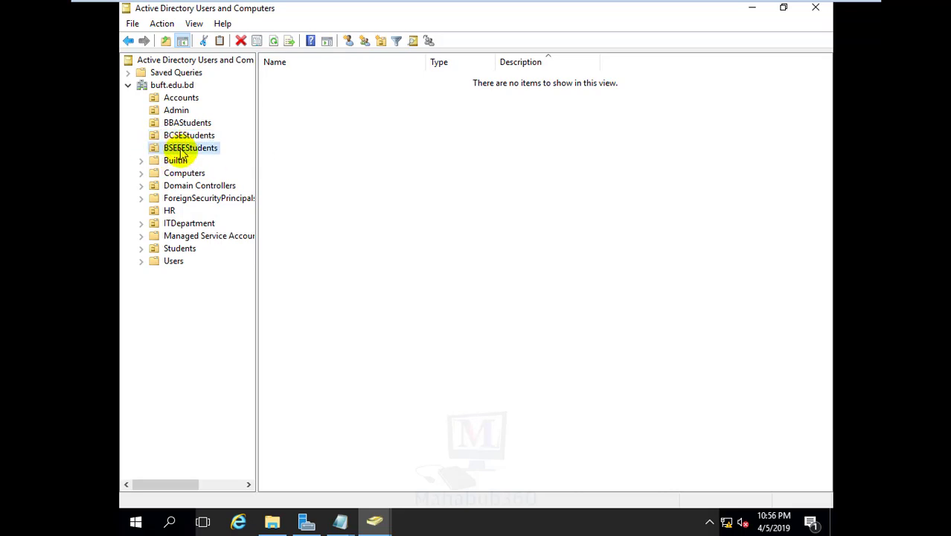
click(170, 211)
click(183, 223)
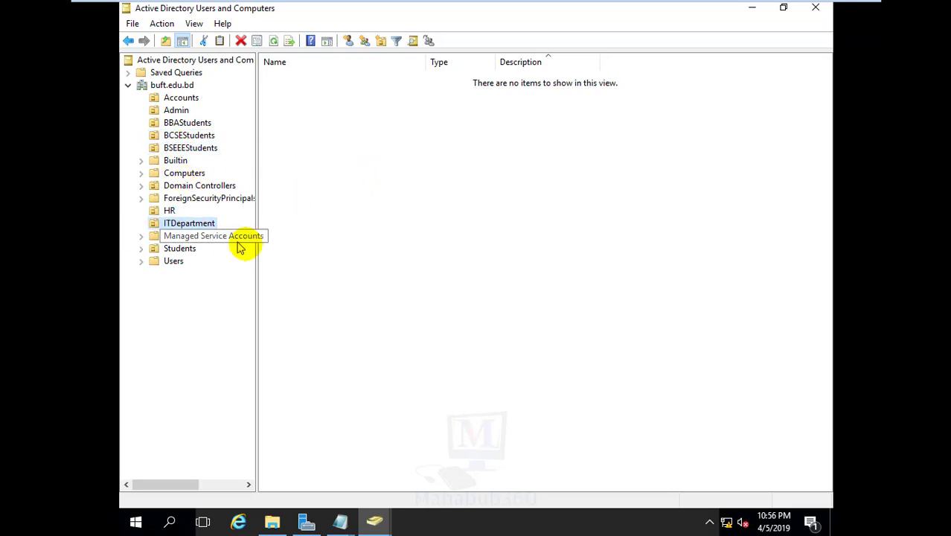
click(376, 290)
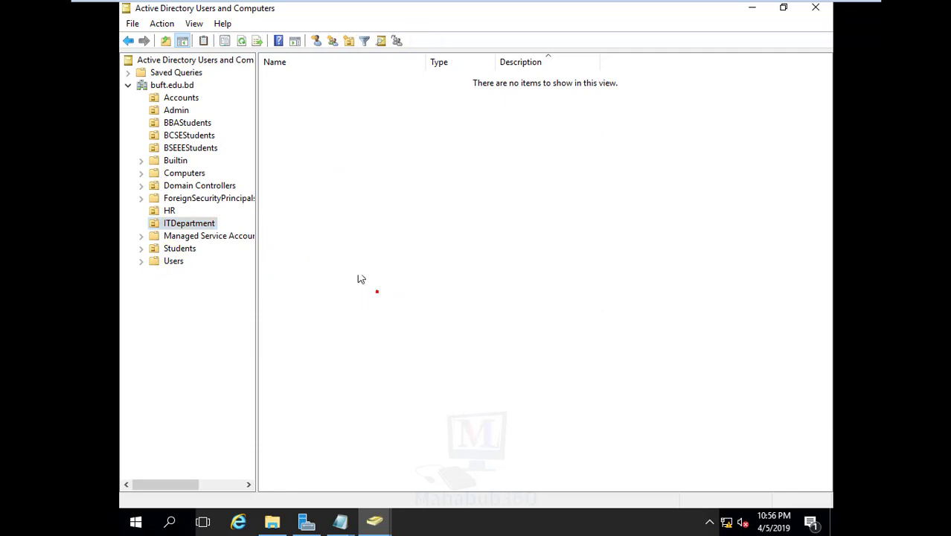
Refresh the buft.edu.bd domain, recheck the units from Accounts through BSEEEStudents, and minimize Active Directory Users and Computers.
right_click(167, 84)
click(223, 226)
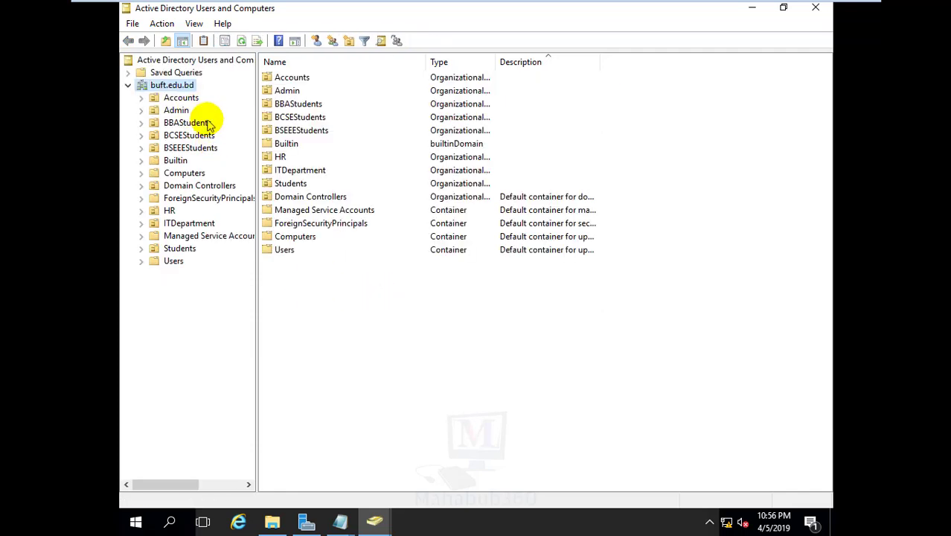
click(182, 98)
click(177, 111)
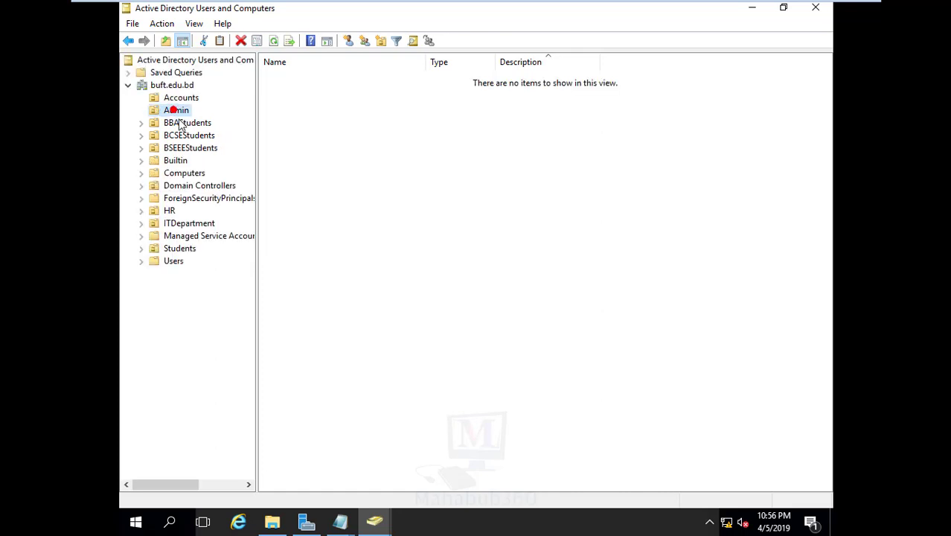
click(182, 124)
click(180, 136)
click(178, 148)
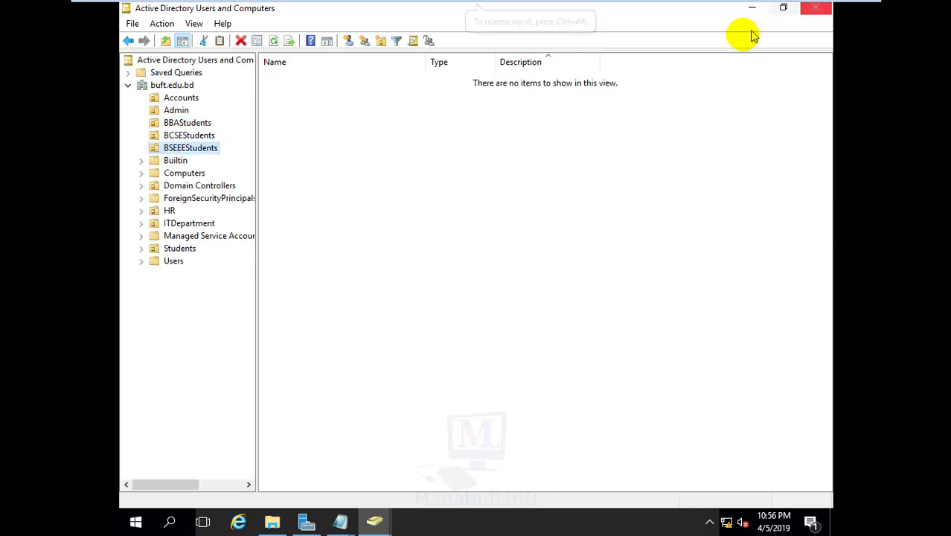
click(752, 9)
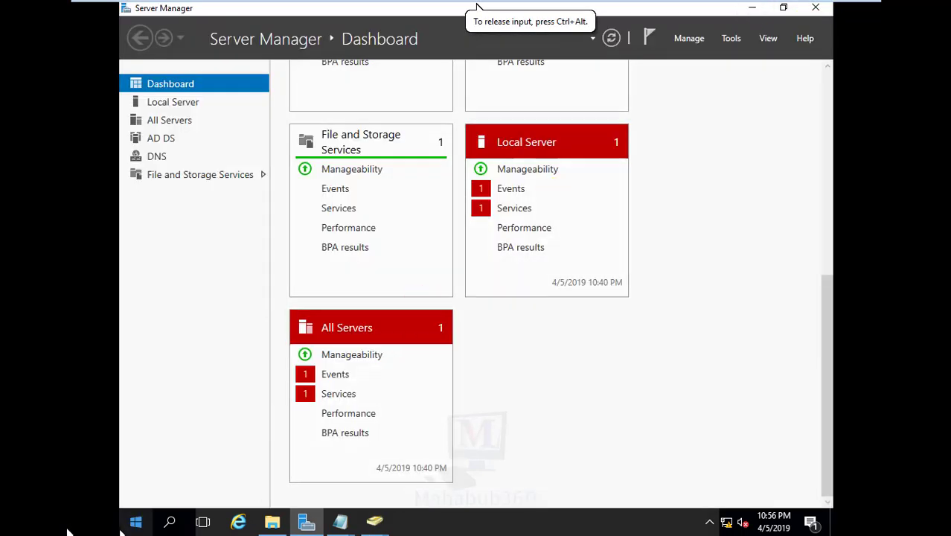
Open Windows PowerShell and copy the full Import-csv / New-ADUser command again from the BulkAddADUsers text file.
click(136, 525)
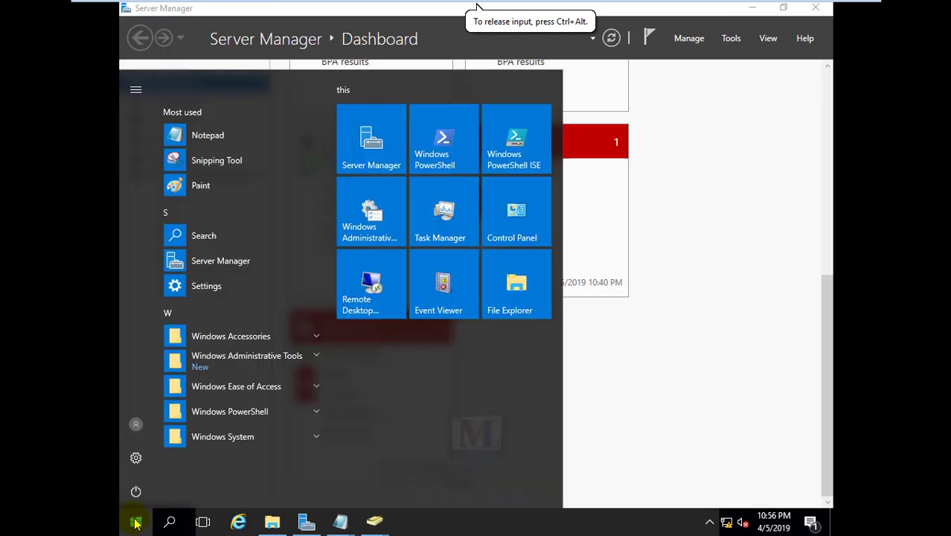
click(438, 163)
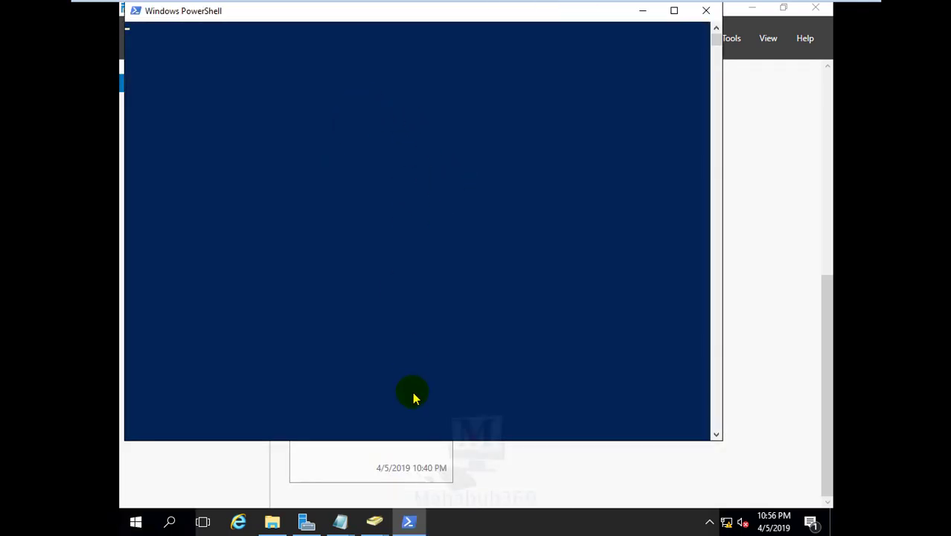
mouse_move(344, 520)
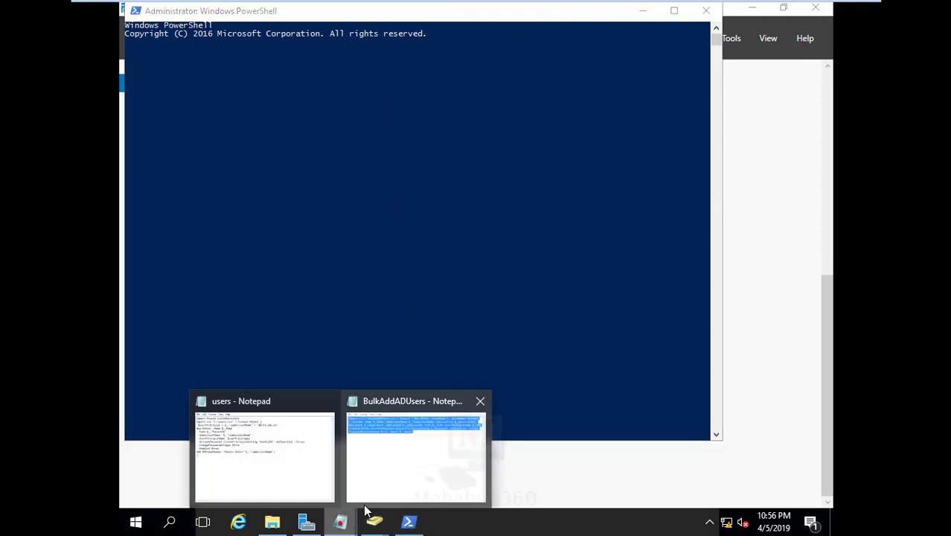
click(417, 476)
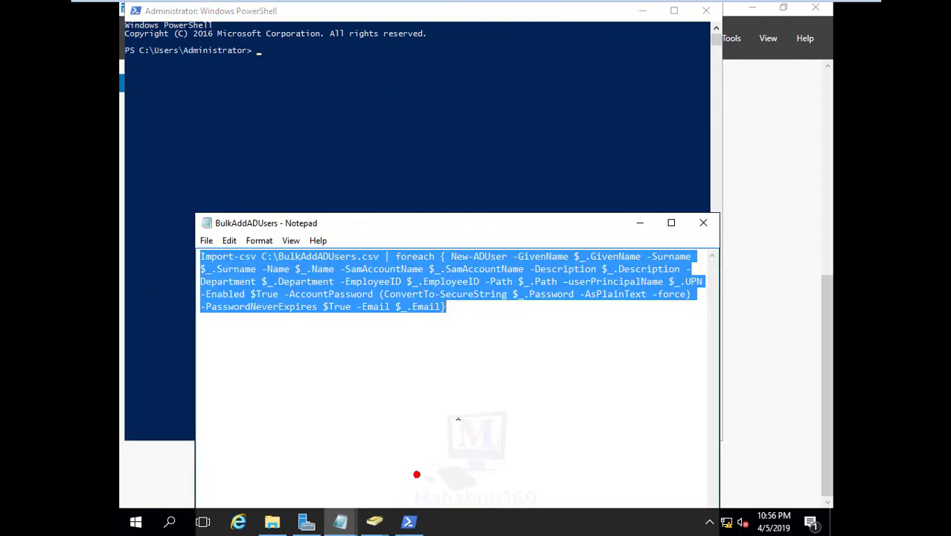
right_click(341, 282)
click(379, 322)
Paste the copied Import-csv C:\BulkAddADUsers.csv | foreach New-ADUser command at the PowerShell prompt.
click(261, 52)
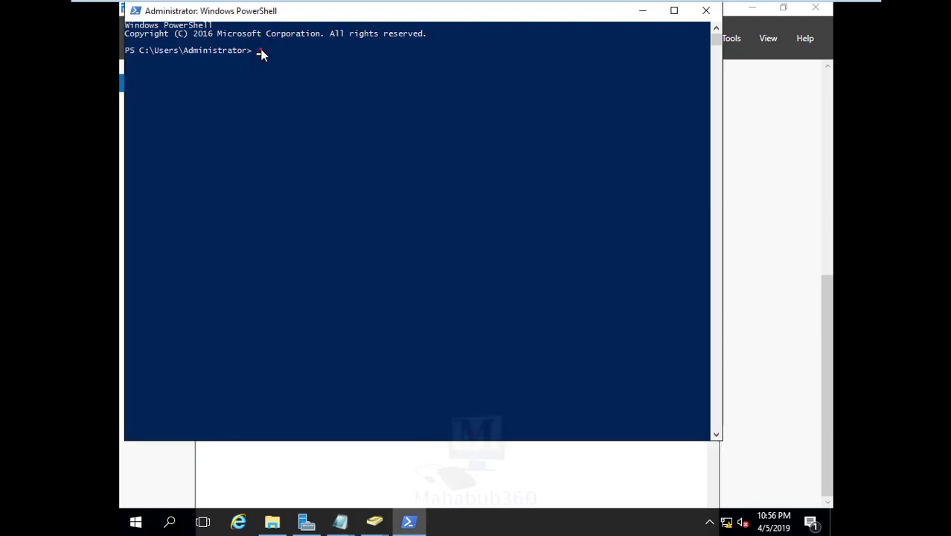
right_click(261, 52)
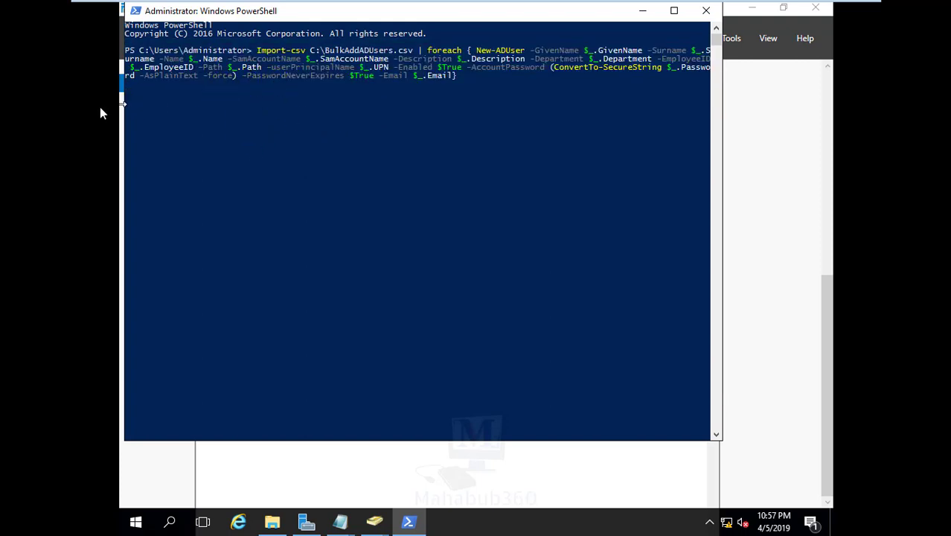
click(168, 116)
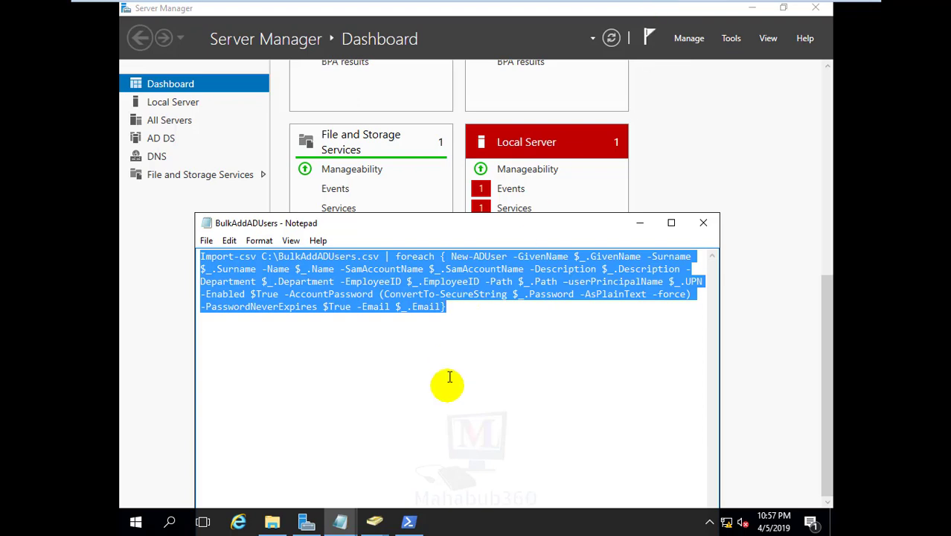
Switch to the Active Directory Users and Computers window and refresh the buft.edu.bd domain.
click(374, 522)
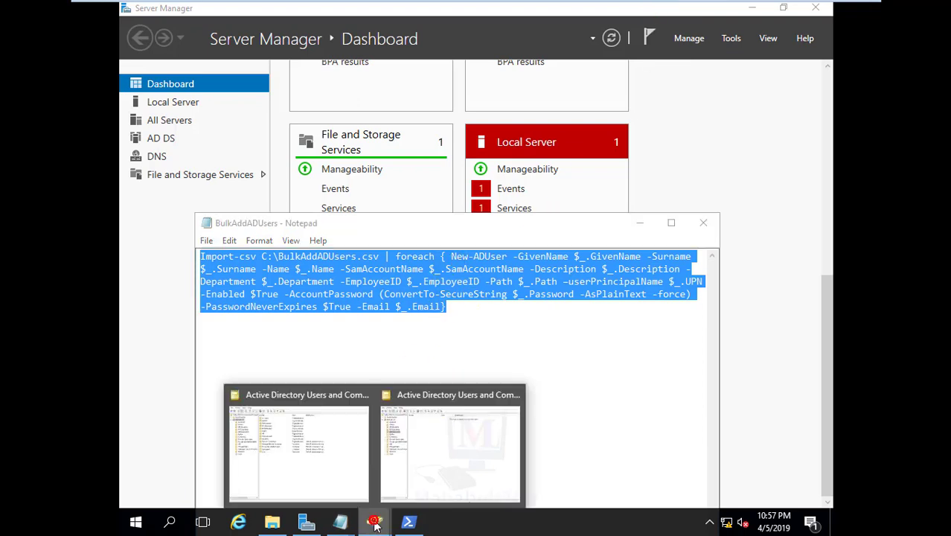
click(455, 441)
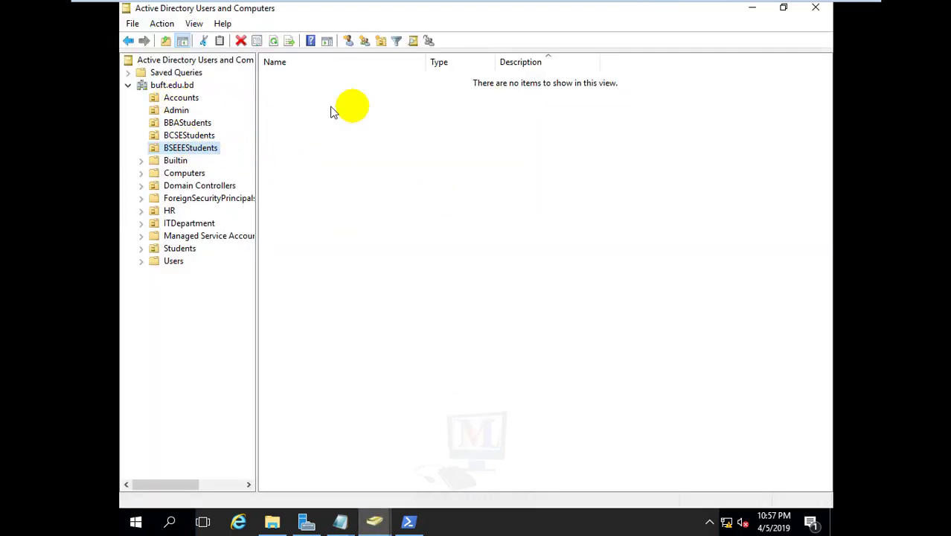
click(171, 112)
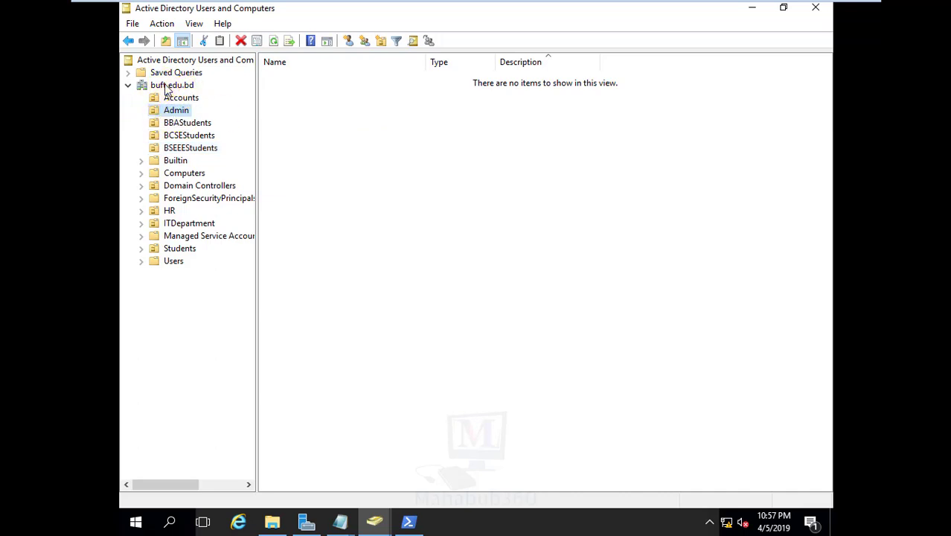
click(169, 86)
right_click(169, 87)
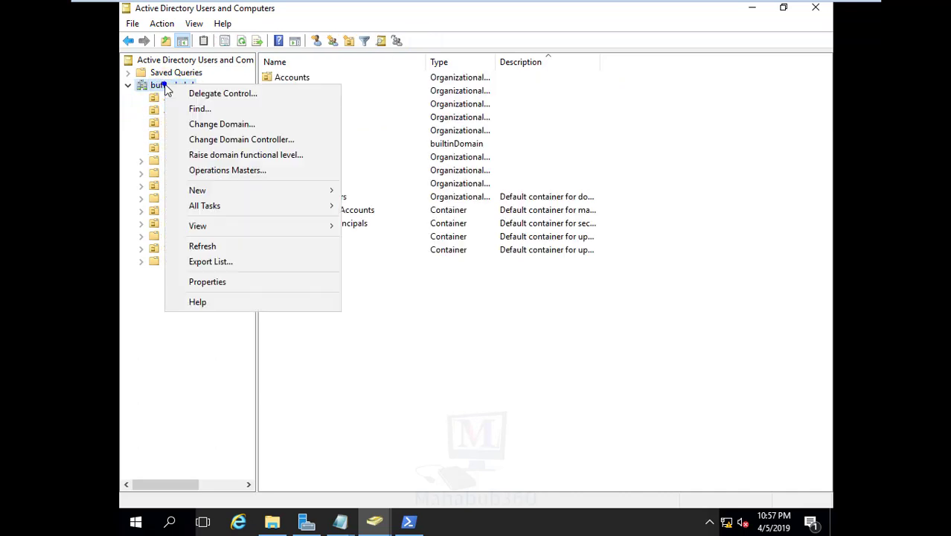
click(211, 246)
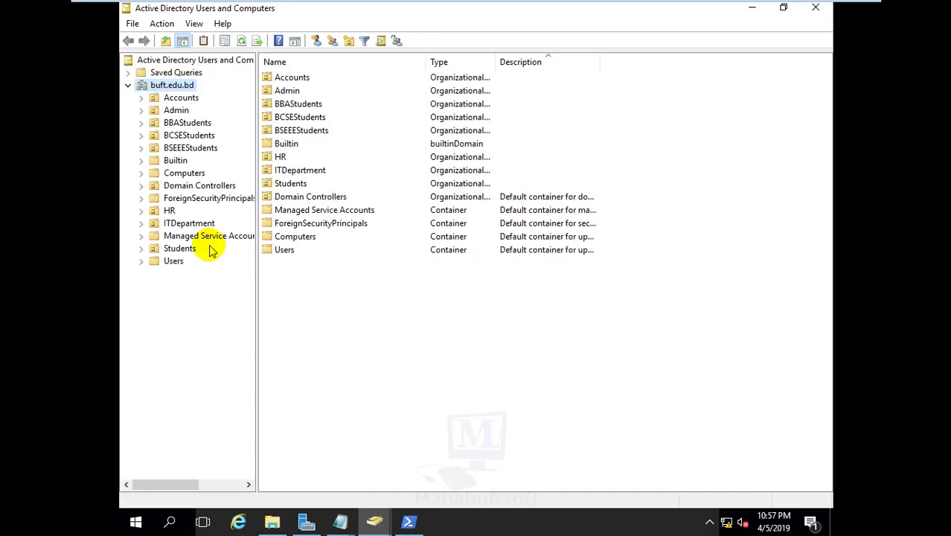
Check the users listed in the Admin, BBAStudents, BCSEStudents, BSEEEStudents, HR and ITDepartment organizational units.
click(176, 110)
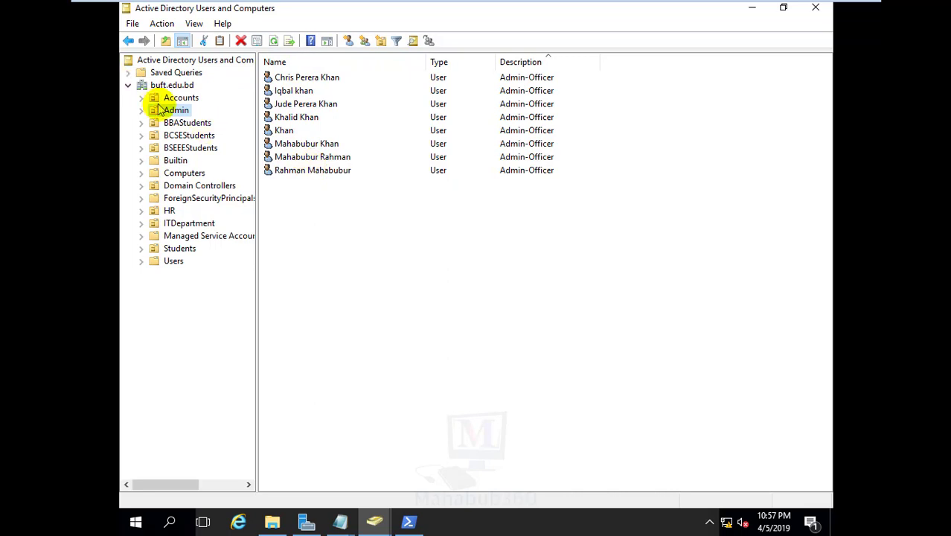
click(176, 124)
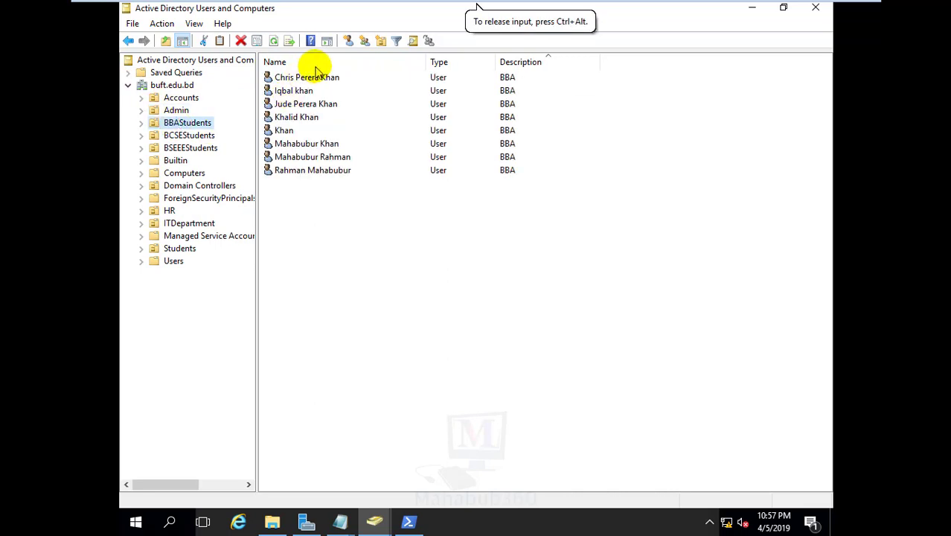
click(181, 135)
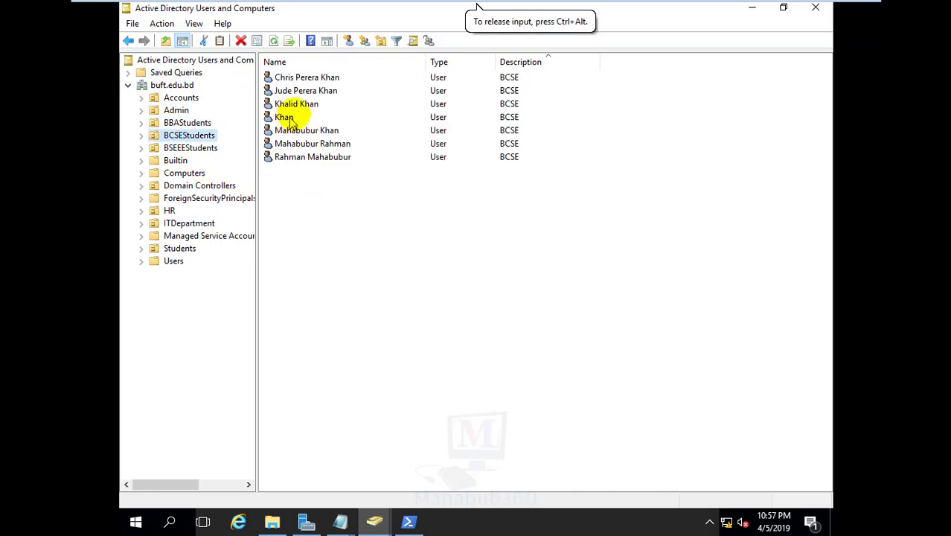
click(188, 149)
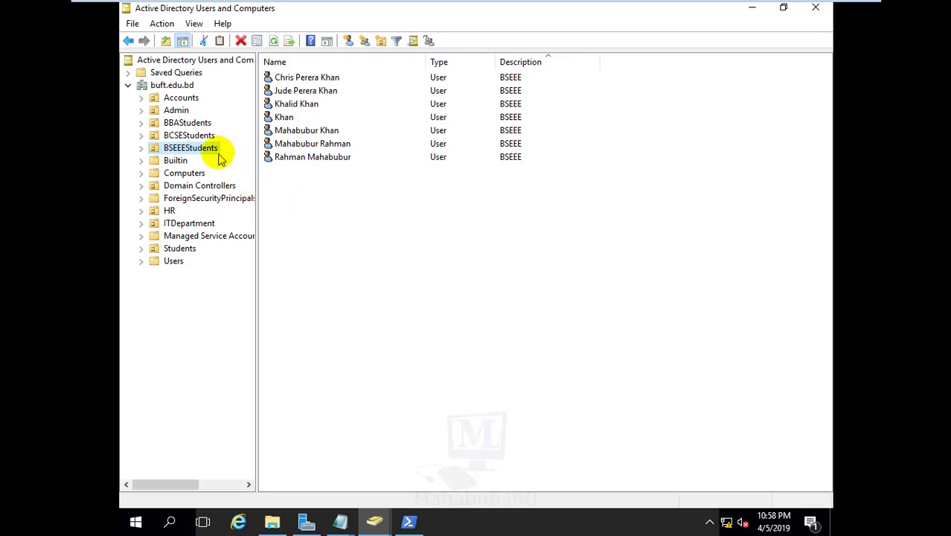
click(174, 111)
click(181, 123)
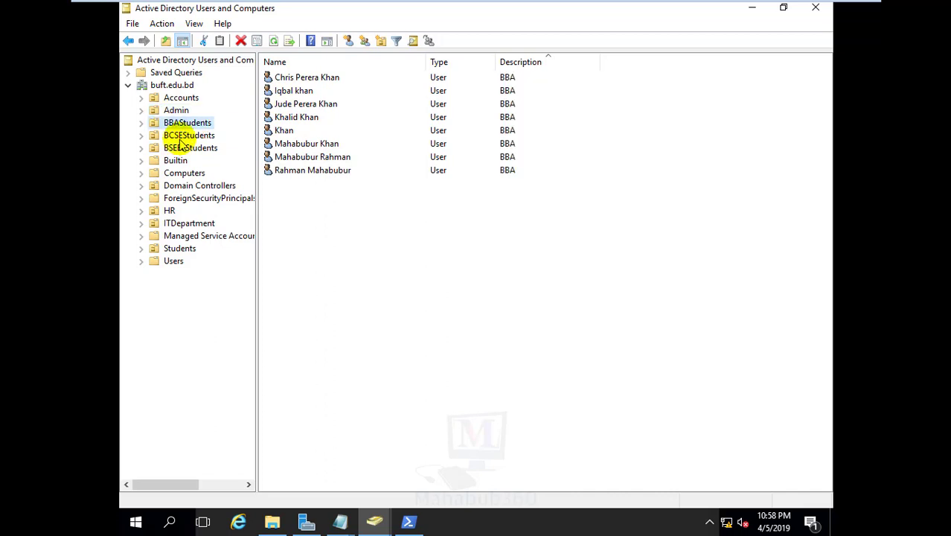
click(179, 137)
click(188, 149)
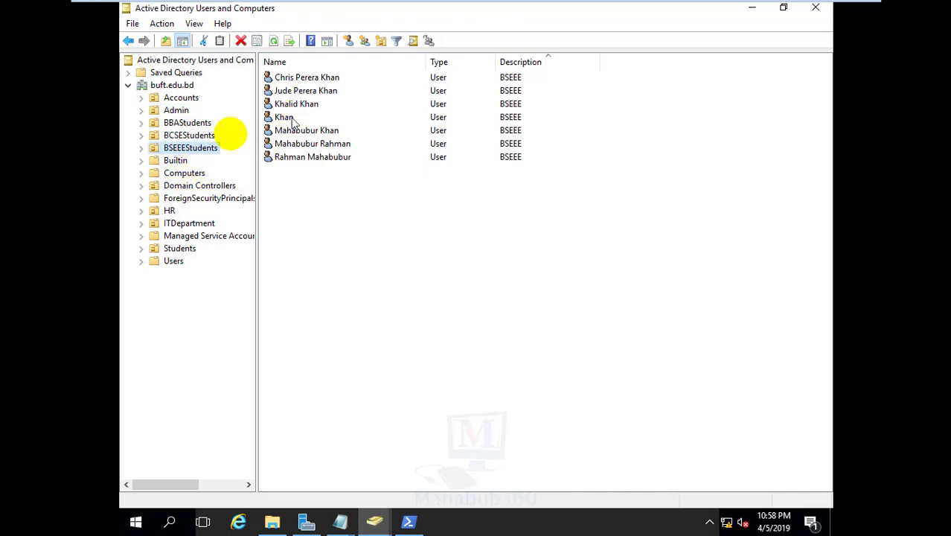
click(173, 210)
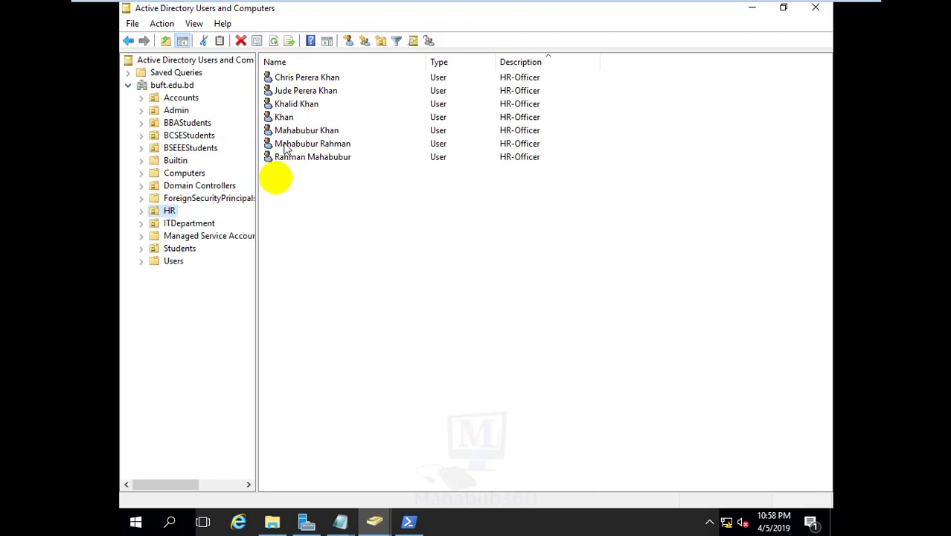
click(182, 225)
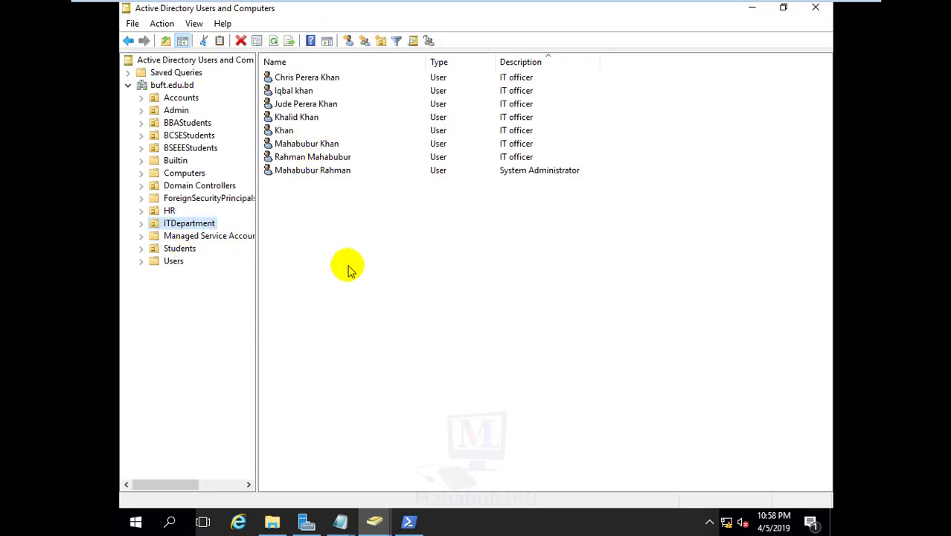
Examine the account logon names in the properties of ITDepartment's System Administrator user, and close them without changes.
click(297, 170)
right_click(304, 171)
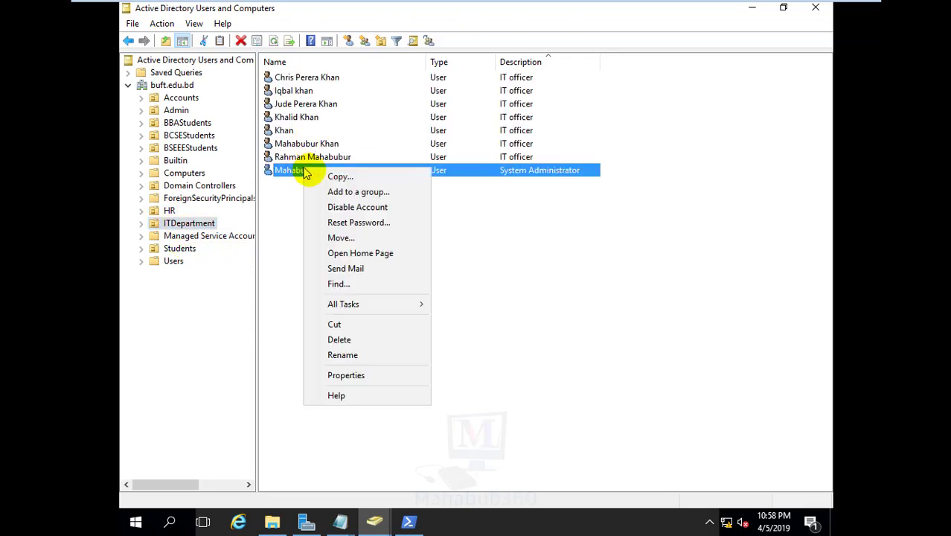
click(350, 376)
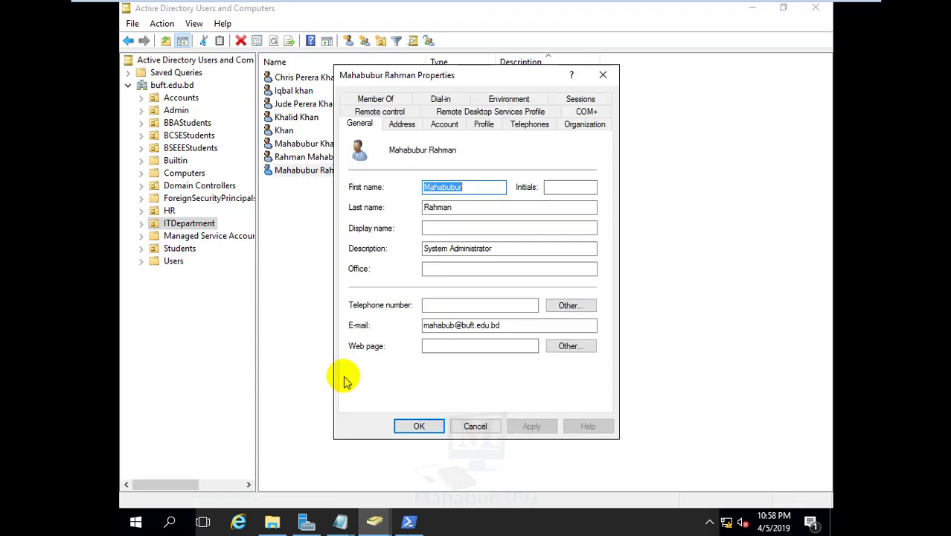
click(445, 123)
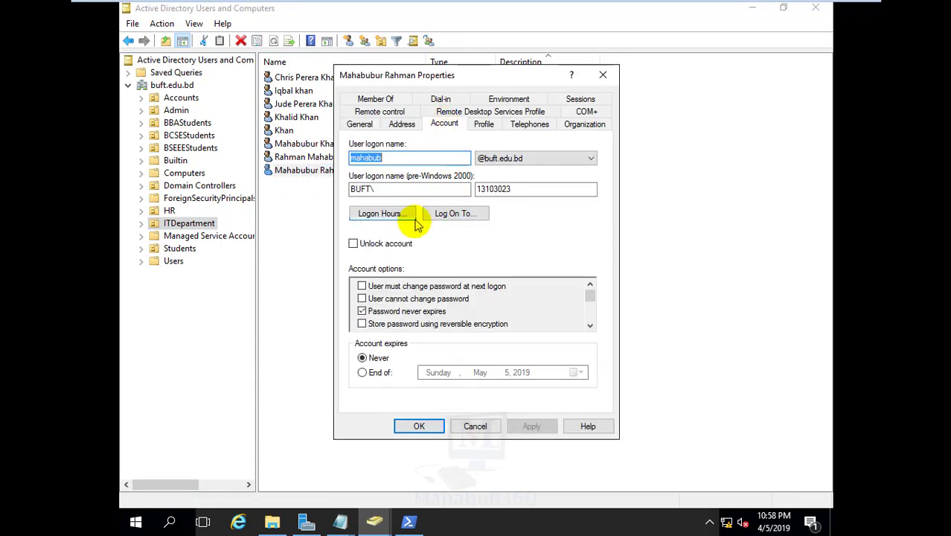
double_click(523, 189)
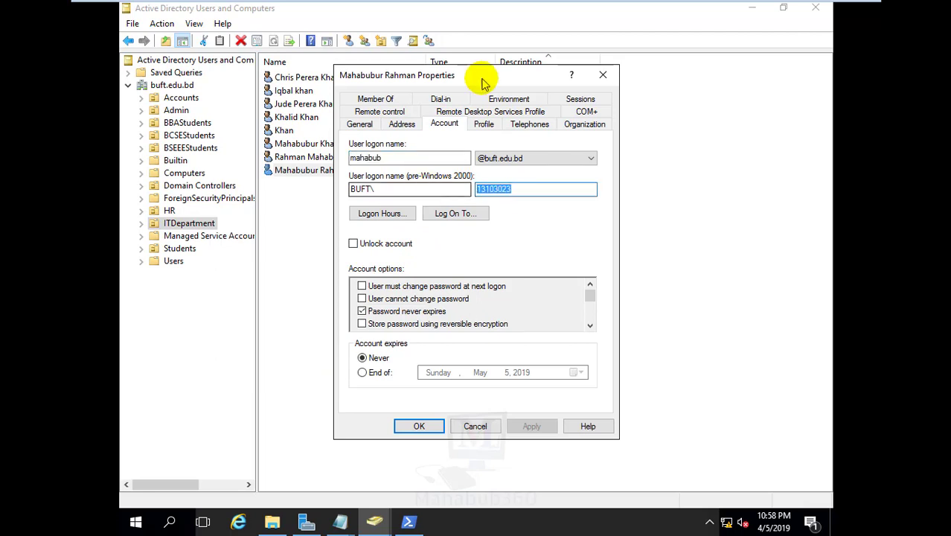
click(410, 189)
click(397, 155)
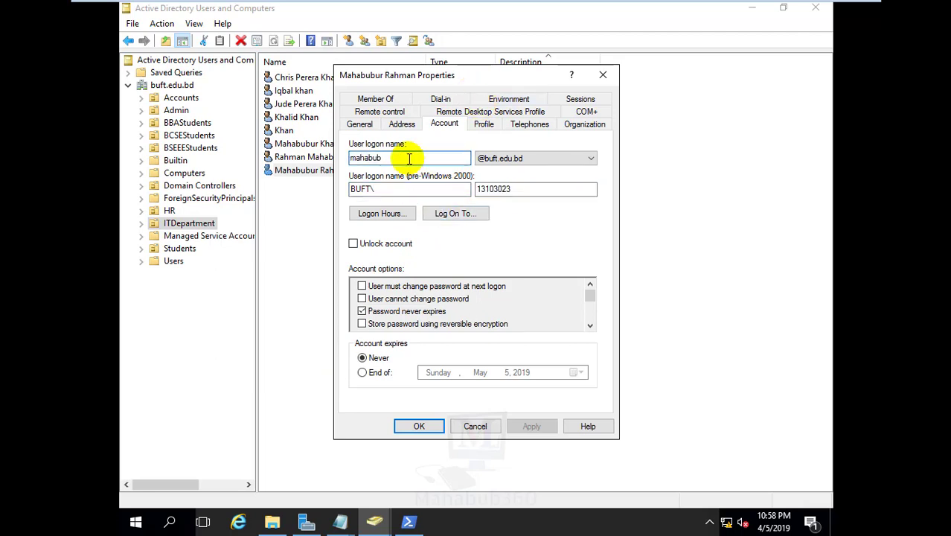
double_click(528, 189)
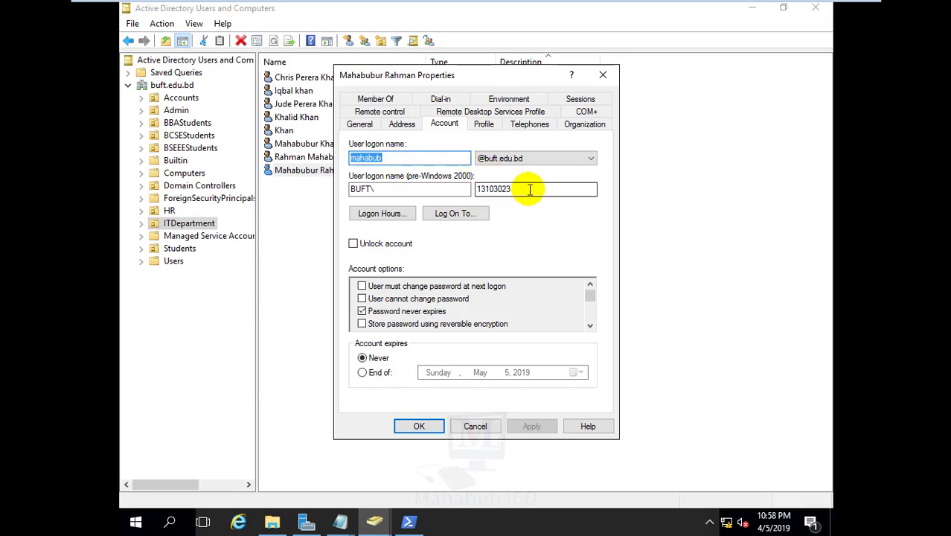
click(475, 427)
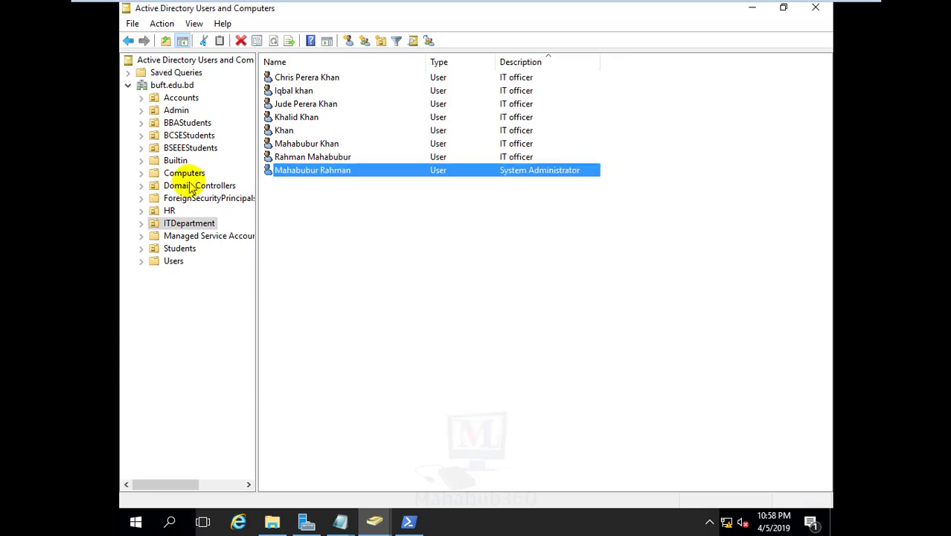
Review the user lists of the Admin, HR and ITDepartment organizational units again.
click(177, 110)
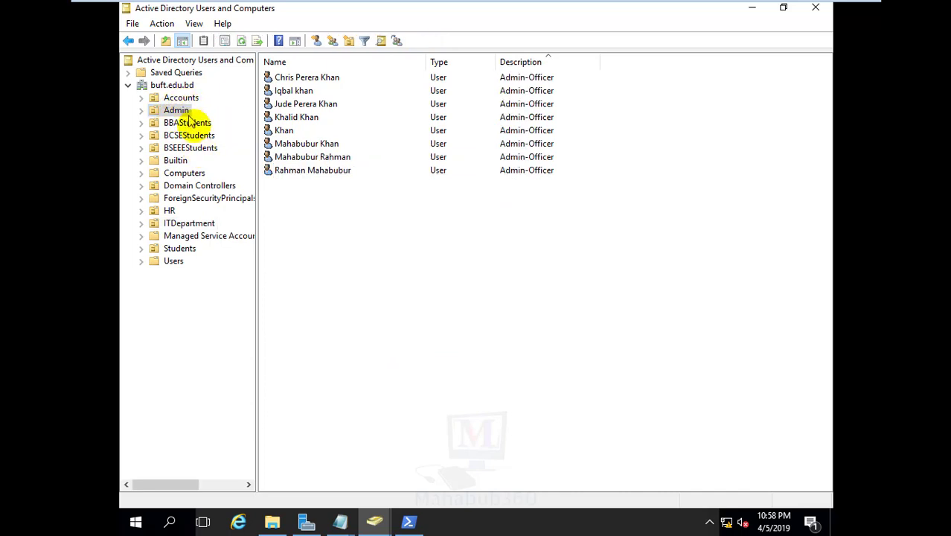
click(169, 213)
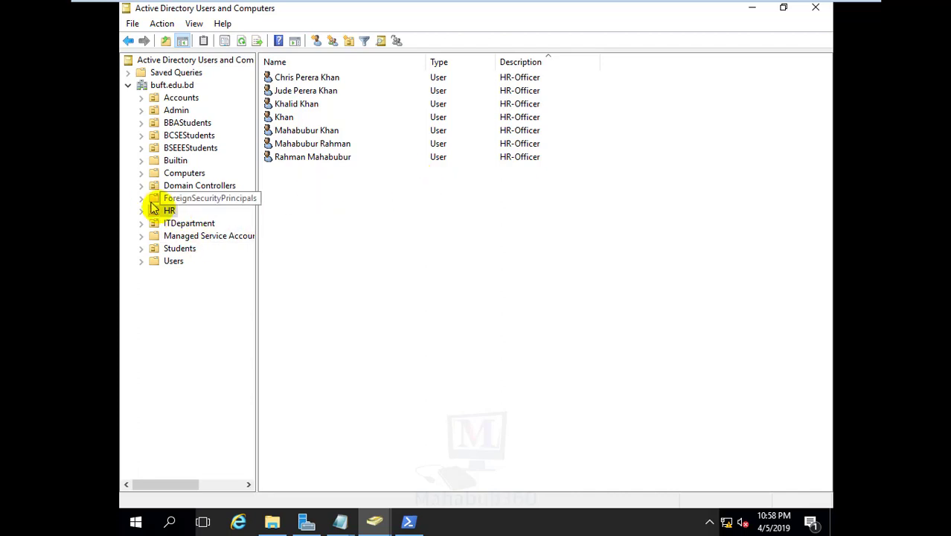
click(185, 224)
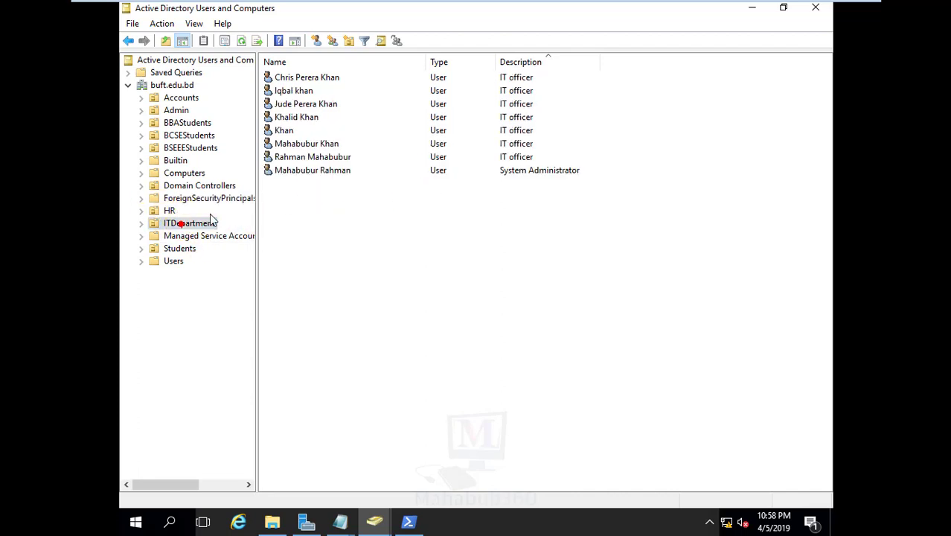
Reopen the System Administrator user's properties, compare the user logon name with the pre-Windows 2000 logon name, and cancel.
click(297, 172)
right_click(297, 173)
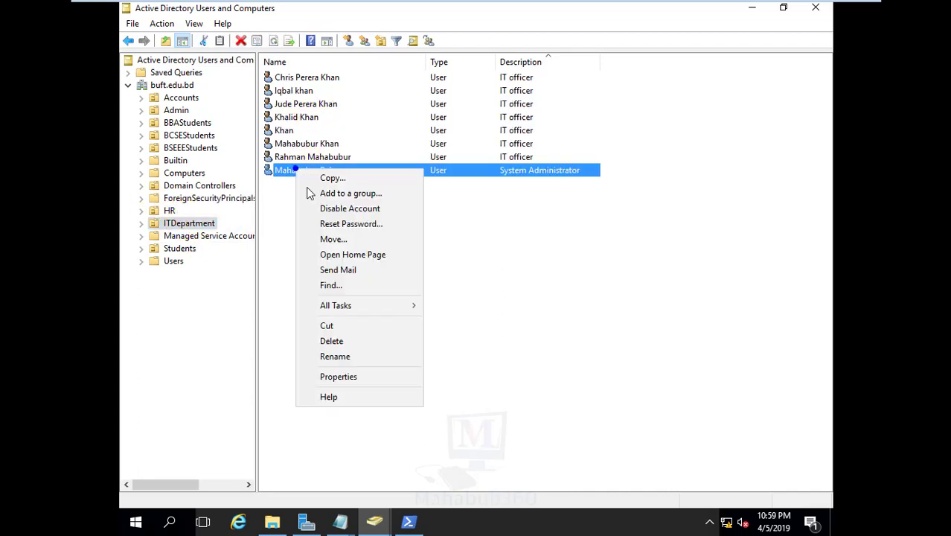
click(328, 377)
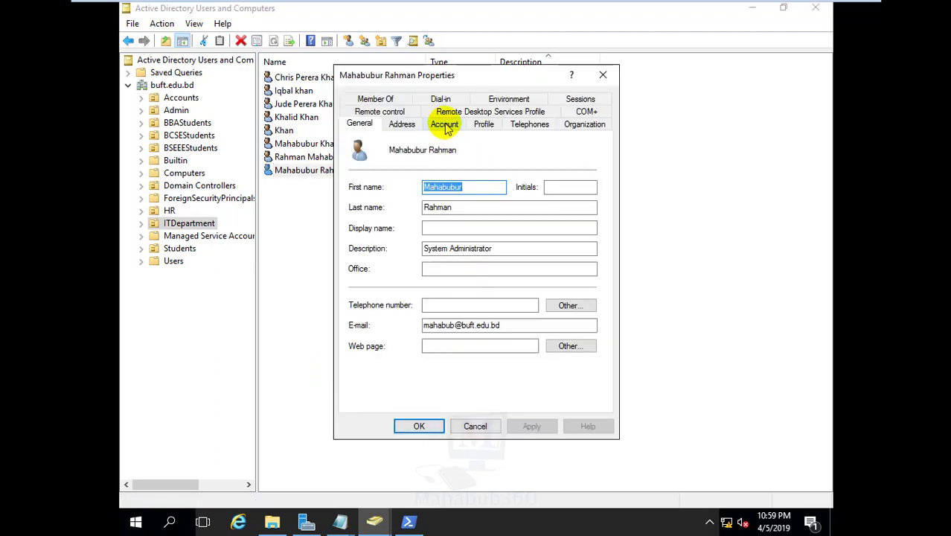
click(446, 125)
drag(530, 190, 475, 190)
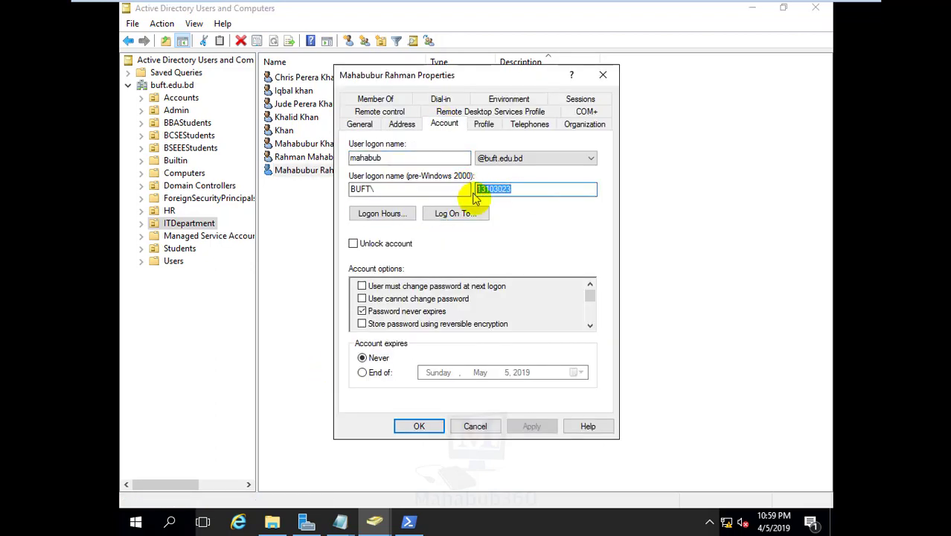
click(423, 157)
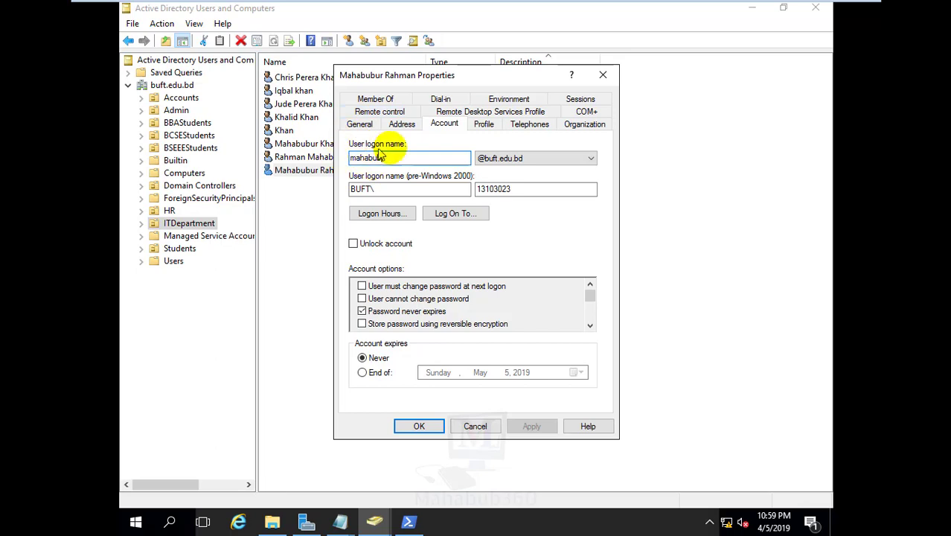
double_click(402, 158)
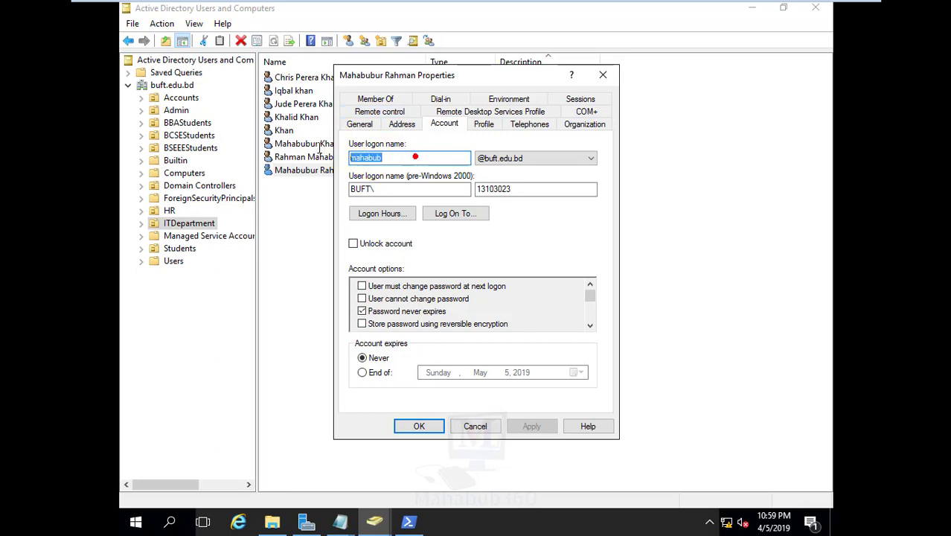
click(396, 160)
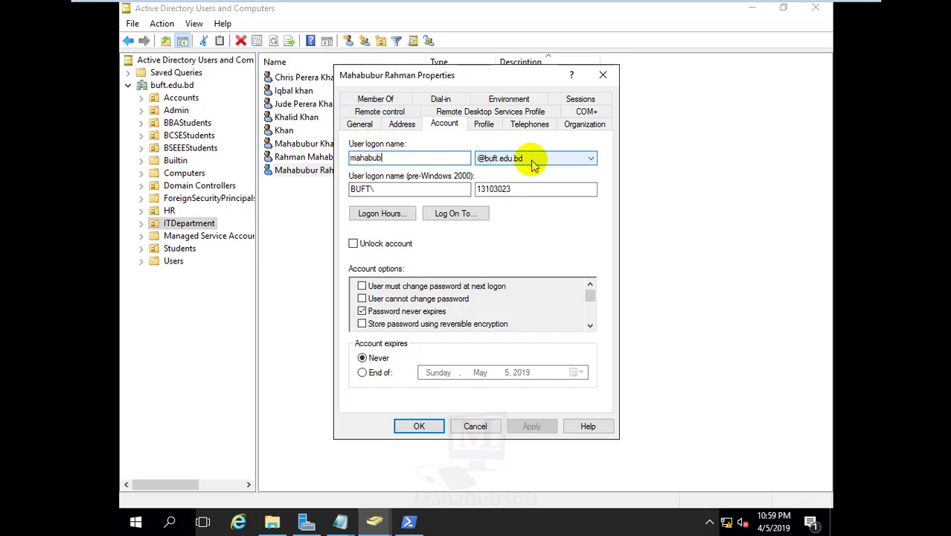
click(378, 190)
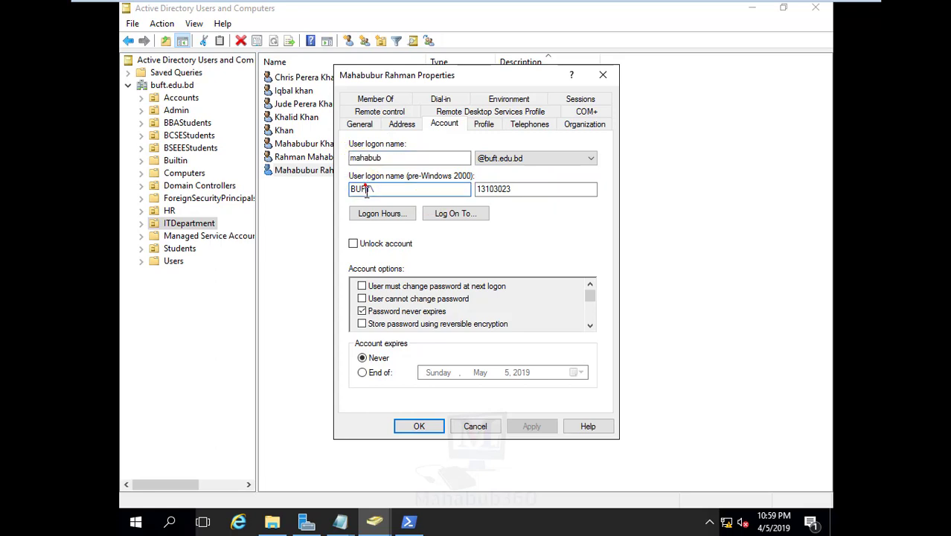
double_click(520, 190)
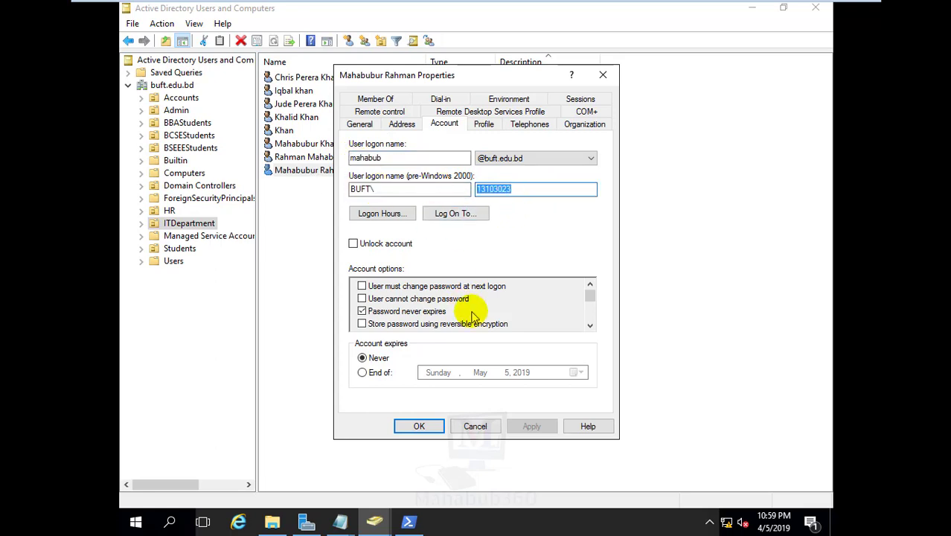
click(474, 426)
Examine both logon names in the account properties of the fifth listed user in the Admin unit, and cancel.
click(168, 110)
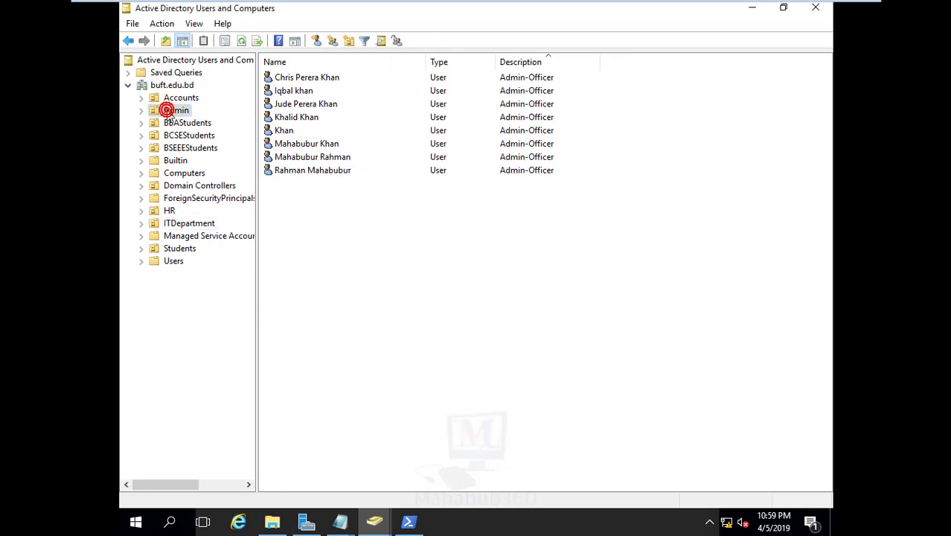
click(291, 144)
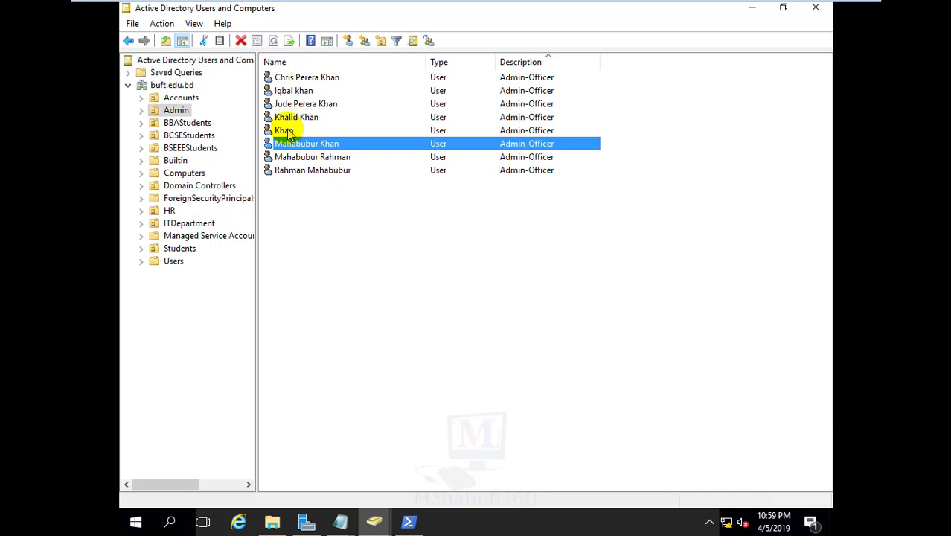
right_click(288, 131)
click(325, 338)
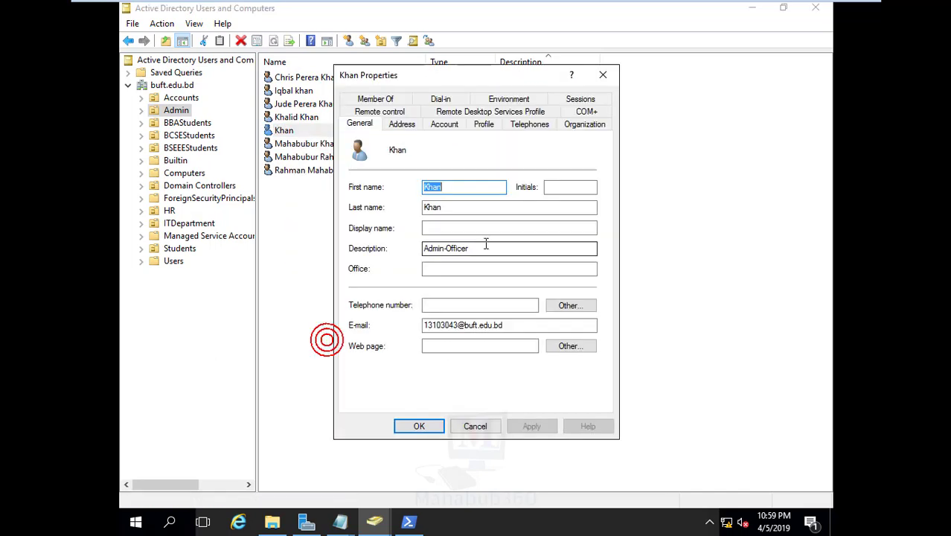
click(436, 124)
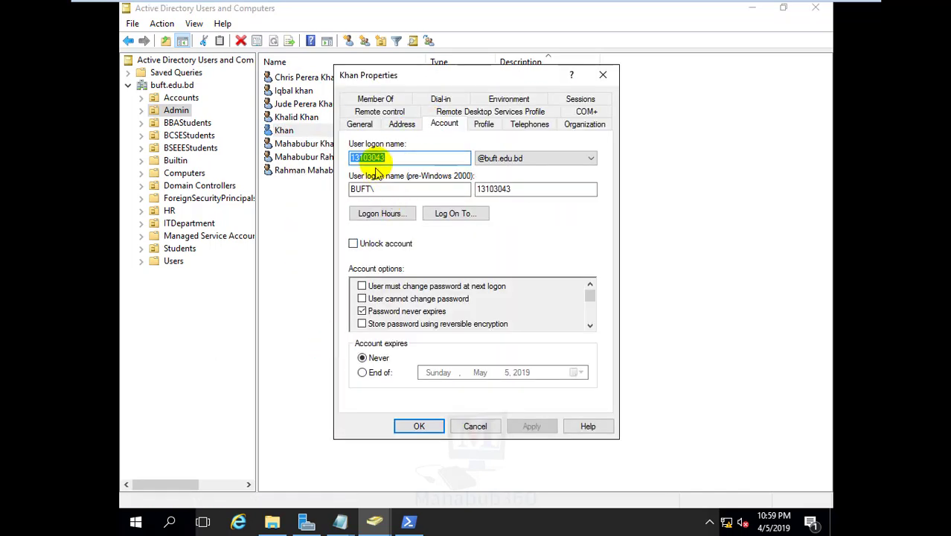
double_click(530, 189)
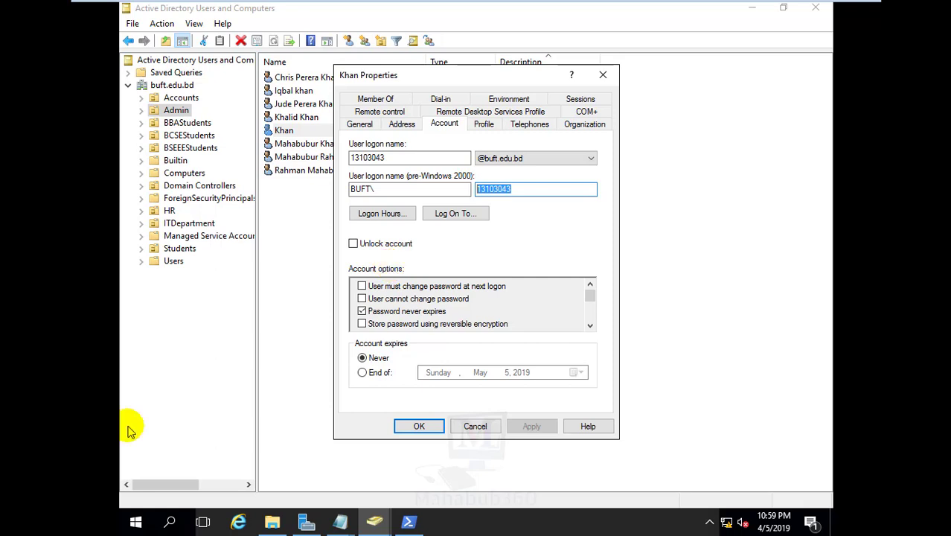
click(474, 426)
click(381, 320)
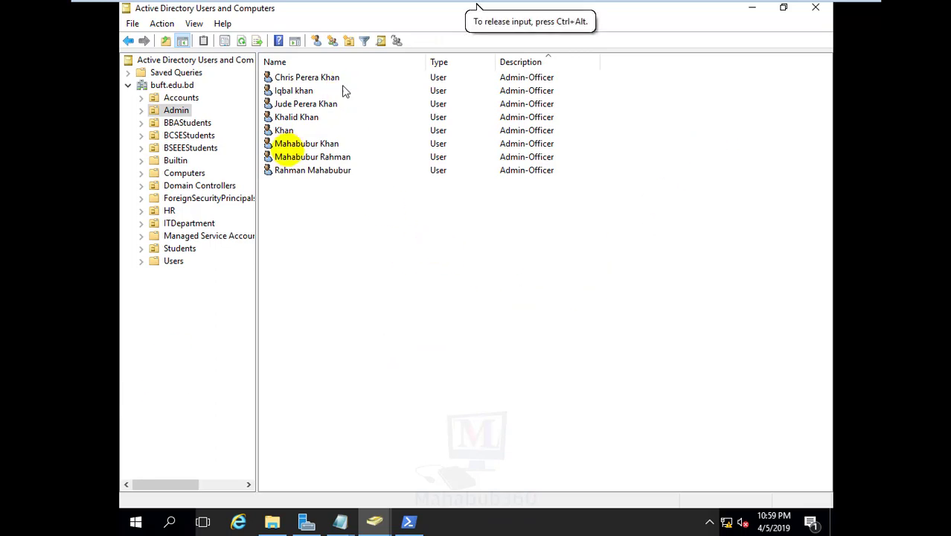
Look through the users in ITDepartment, BSEEEStudents, BCSEStudents, BBAStudents and Admin once more.
click(189, 223)
click(179, 147)
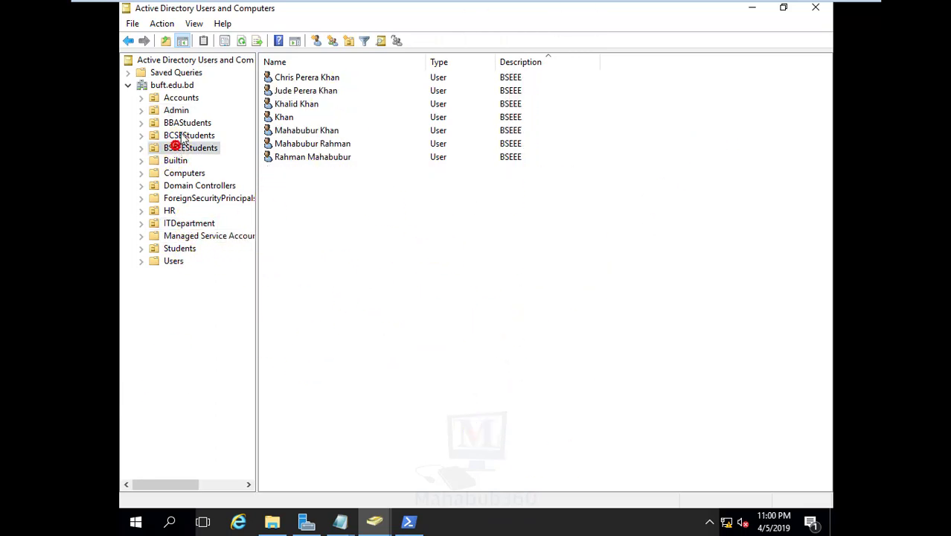
click(180, 134)
click(179, 123)
click(177, 110)
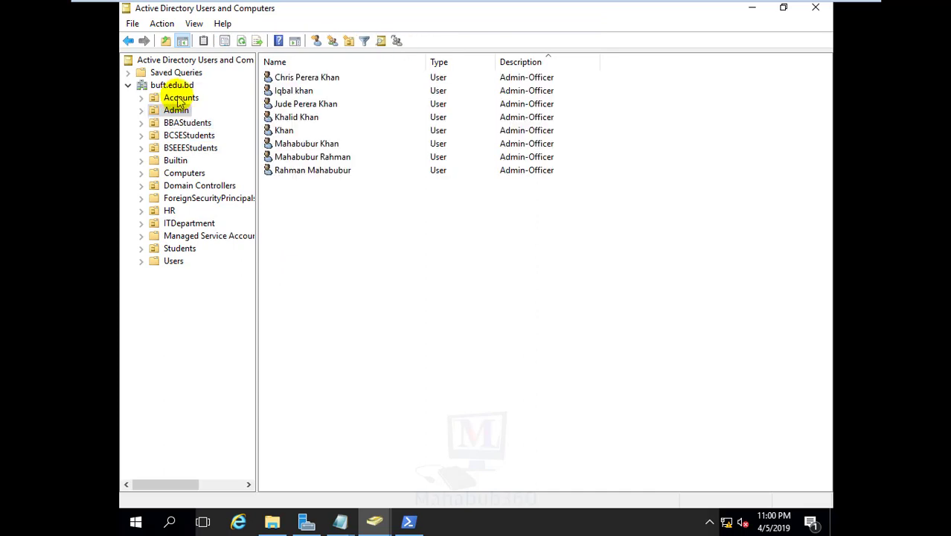